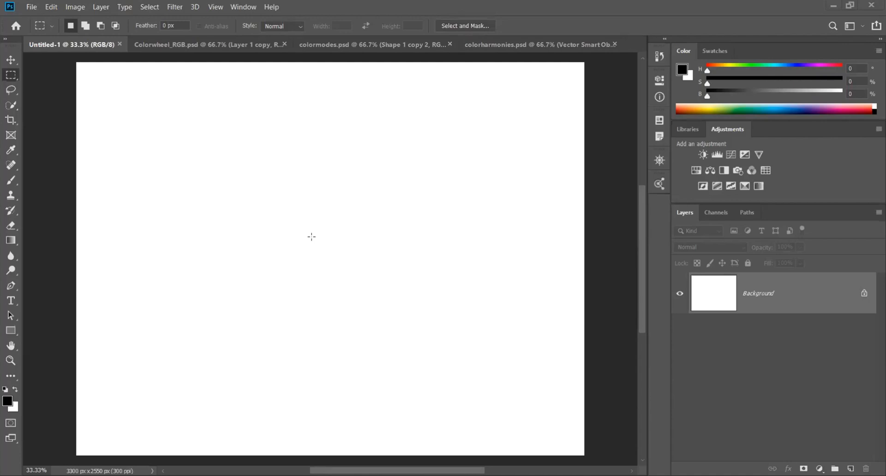
Switch the Color panel from HSB sliders to the Hue Cube display
left_click(879, 51)
left_click(817, 56)
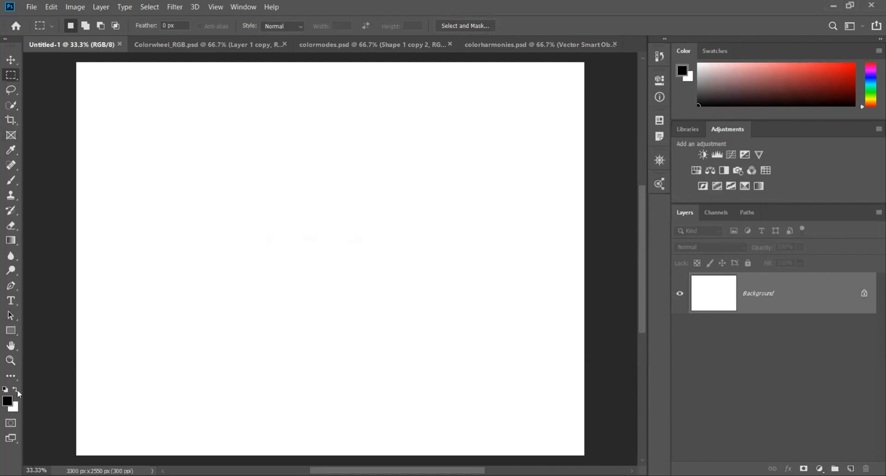
Open the foreground color picker, move the hue slider along its range, and pick white in the color field
left_click(9, 403)
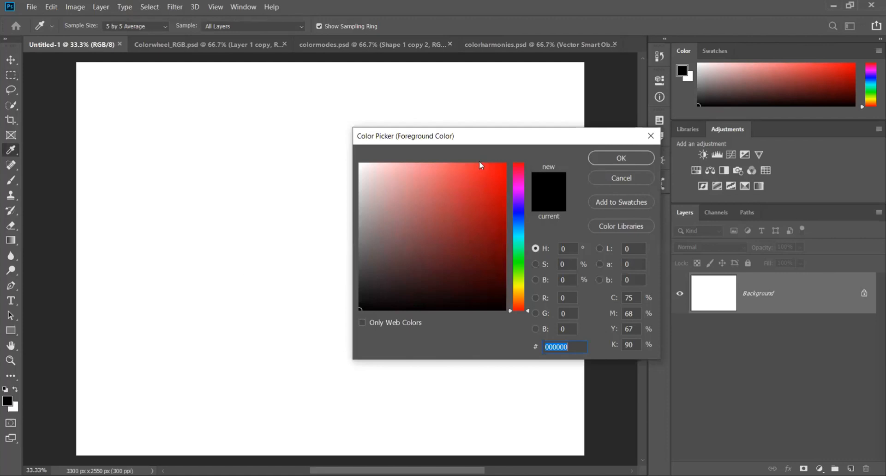
left_click_drag(481, 144, 480, 136)
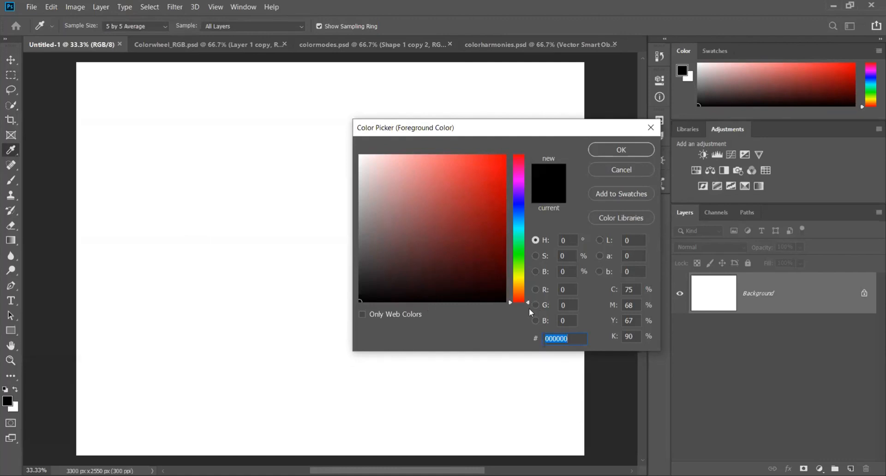
left_click_drag(529, 300, 516, 341)
left_click_drag(511, 299, 525, 315)
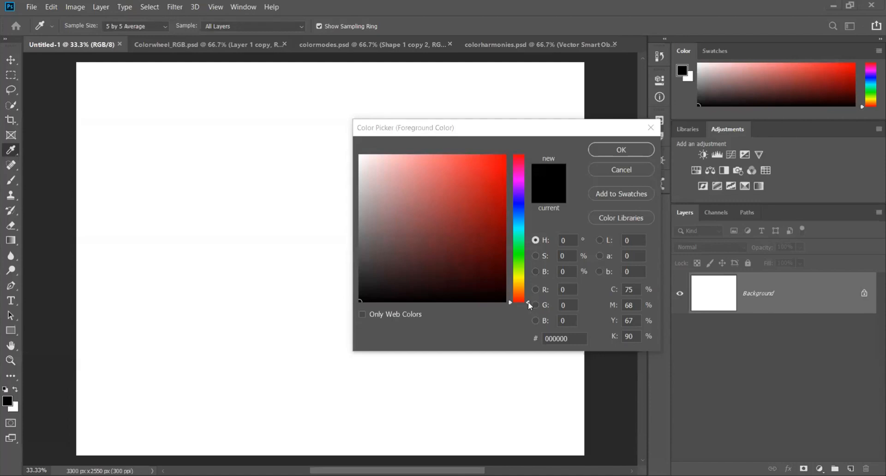
mouse_move(528, 301)
left_mouse_down()
mouse_move(526, 122)
mouse_move(490, 330)
left_mouse_up()
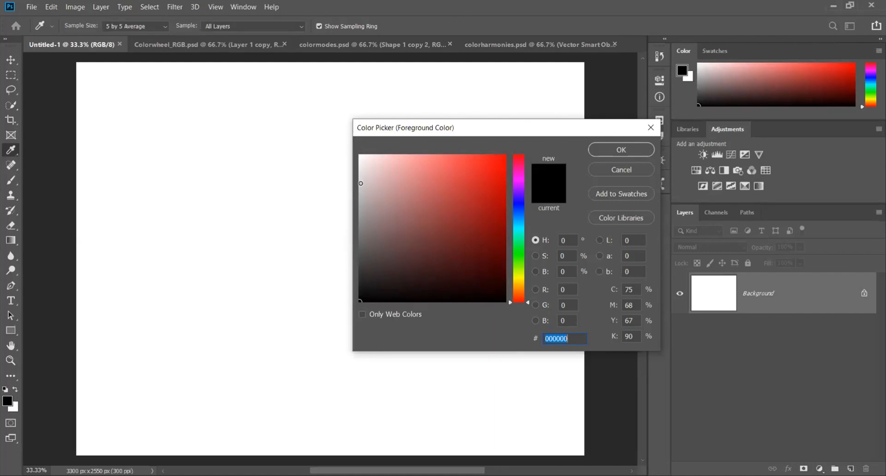
left_click_drag(362, 182, 351, 143)
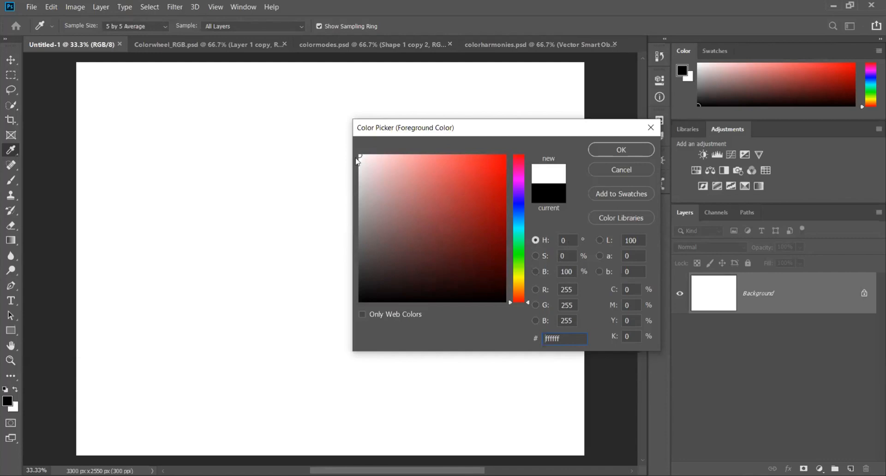
Enter a saturation of 60%, raise it to 100%, and lower it in steps of 10 to 0%
double_click(572, 255)
type("60")
key("shift+Up")
key("shift+Up")
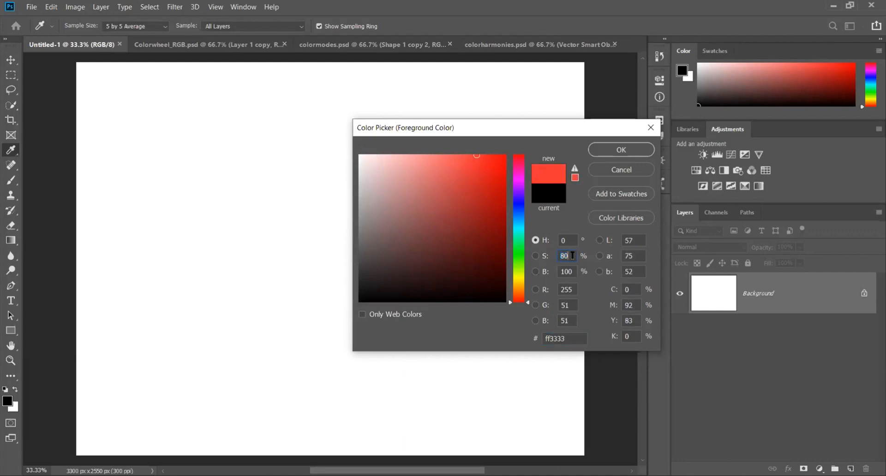
key("shift+Up")
key("shift+Up")
key("shift+Down")
key("shift+Down")
key("shift+Down")
key("shift+Down")
key("shift+Down")
key("shift+Down")
key("shift+Down")
key("shift+Down")
key("shift+Down")
key("shift+Down")
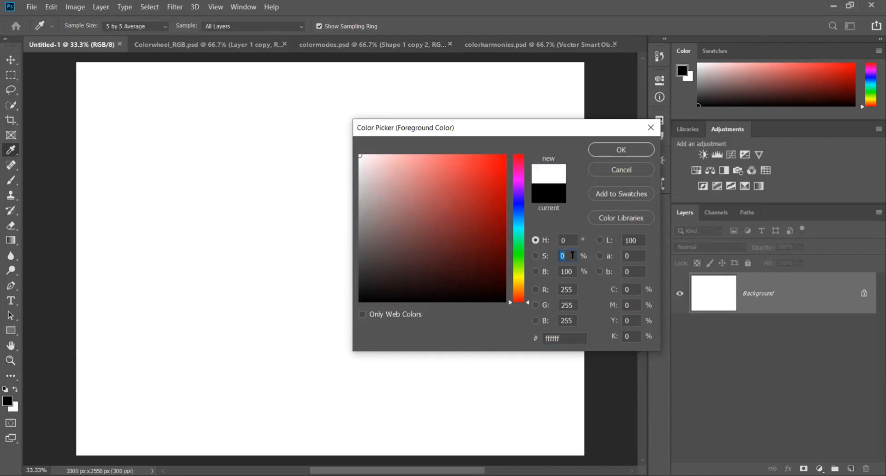
Sweep the saturation from 0% to 100% and back, ending at 100%
key("shift+Up")
key("shift+Up")
key("shift+Up")
key("shift+Up")
key("shift+Up")
key("shift+Up")
key("shift+Up")
key("shift+Up")
key("shift+Up")
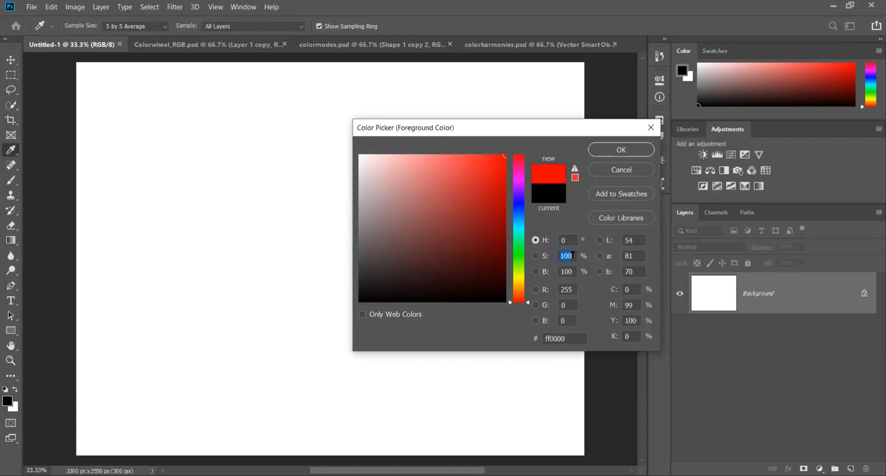
key("shift+Down")
key("shift+Down")
key("shift+Down")
key("shift+Down")
key("shift+Down")
key("shift+Down")
key("shift+Down")
key("shift+Down")
key("shift+Down")
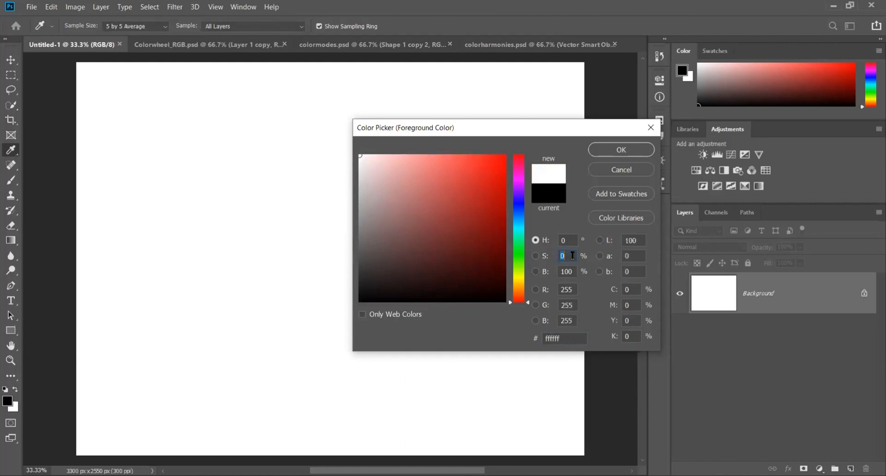
key("shift+Up")
key("shift+Up")
key("shift+Up")
key("shift+Up")
key("shift+Up")
key("shift+Up")
key("shift+Up")
key("shift+Up")
key("shift+Up")
key("shift+Up")
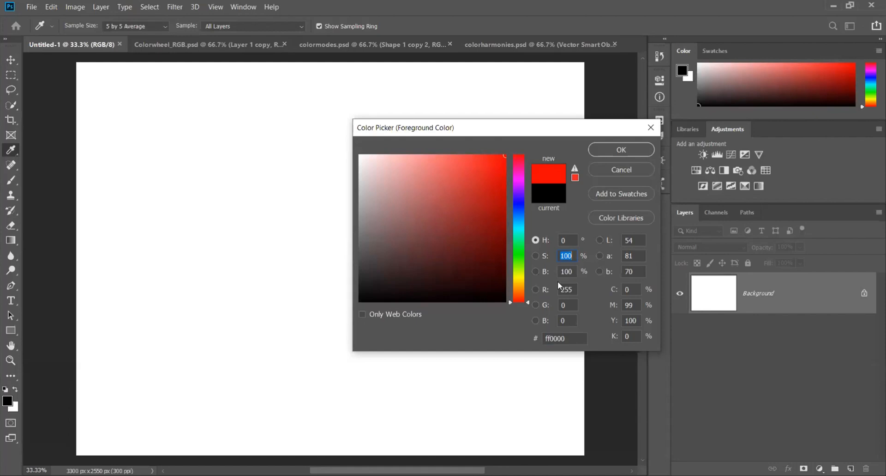
Lower the brightness of the red in steps of 10 and raise it back again
left_click(568, 271)
key("shift+Down")
key("shift+Down")
key("shift+Down")
key("shift+Down")
key("shift+Down")
key("shift+Down")
key("shift+Down")
key("shift+Up")
key("shift+Up")
key("shift+Up")
key("shift+Up")
key("shift+Up")
key("shift+Up")
key("shift+Up")
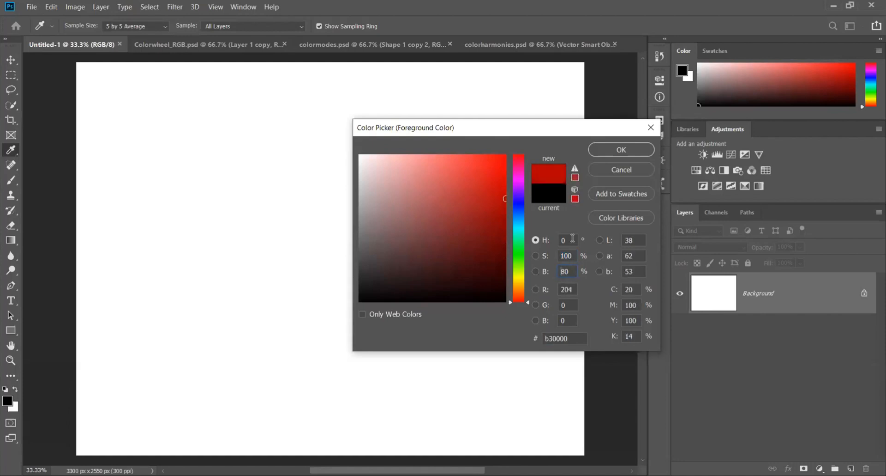
Repeat the brightness sweep several times between dark and full red, ending at 100% brightness
key("shift+Down")
key("shift+Down")
key("shift+Down")
key("shift+Down")
key("shift+Down")
key("shift+Down")
key("shift+Down")
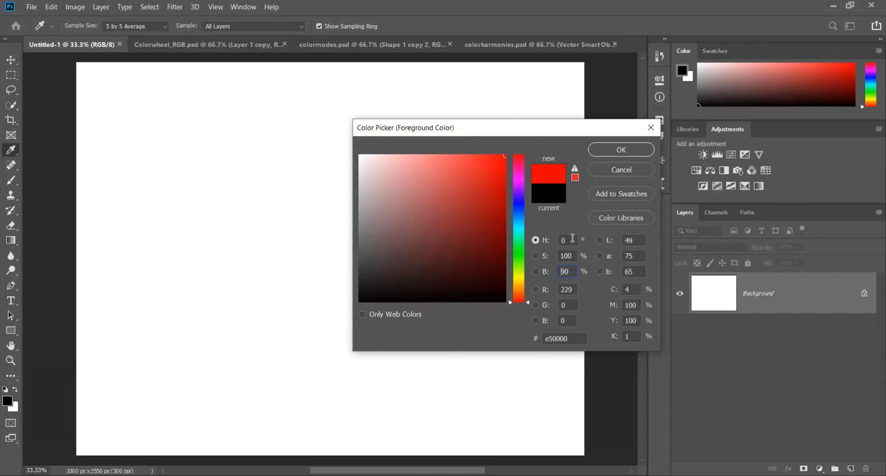
key("shift+Up")
key("shift+Up")
key("shift+Up")
key("shift+Up")
key("shift+Up")
key("shift+Up")
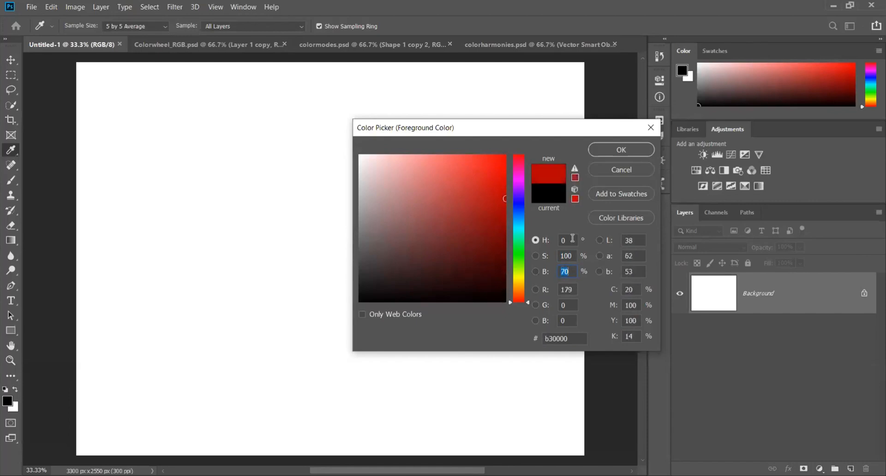
key("shift+Down")
key("shift+Down")
key("shift+Down")
key("shift+Down")
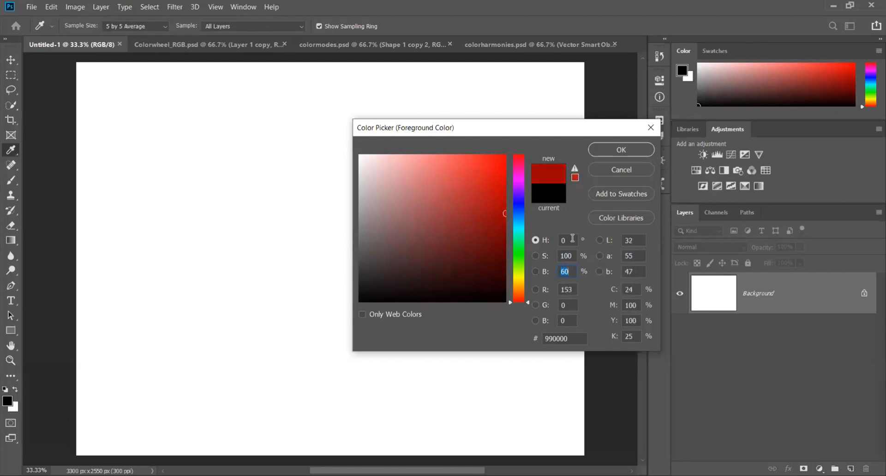
key("shift+Up")
key("shift+Up")
key("shift+Up")
key("shift+Up")
key("shift+Up")
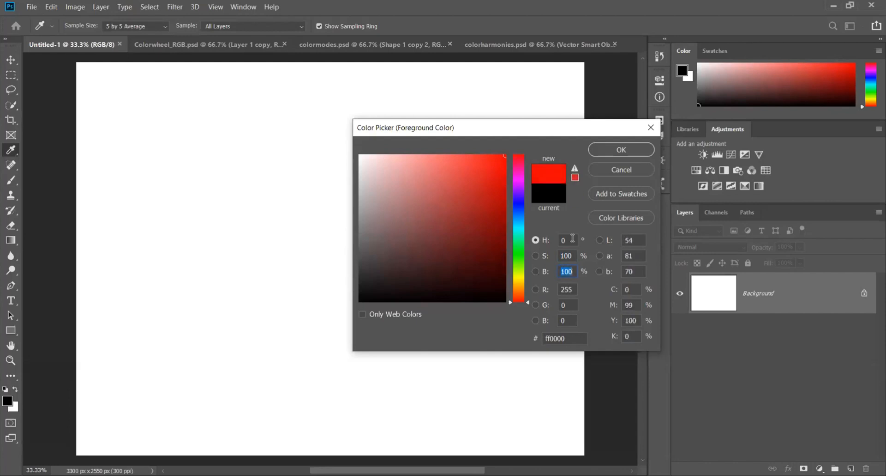
Try a saturation of 70% for the red and undo the entry
key("Tab")
key("shift+Tab")
key("shift+Tab")
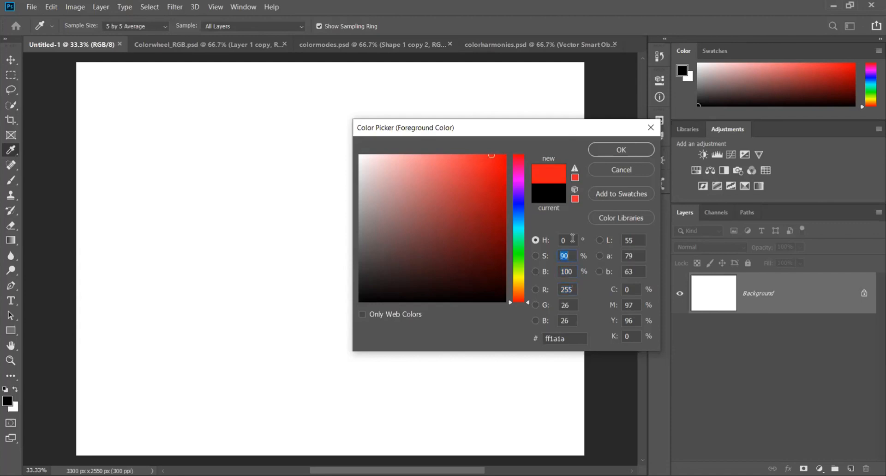
type("70")
key("ctrl+z")
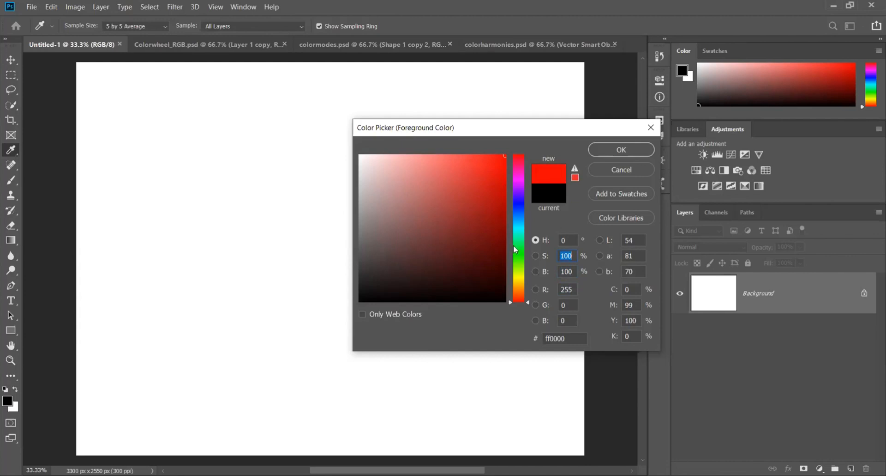
Sweep the hue slider up through the spectrum and cancel the foreground color picker
key("shift+Tab")
left_click_drag(509, 280, 515, 155)
left_click(621, 171)
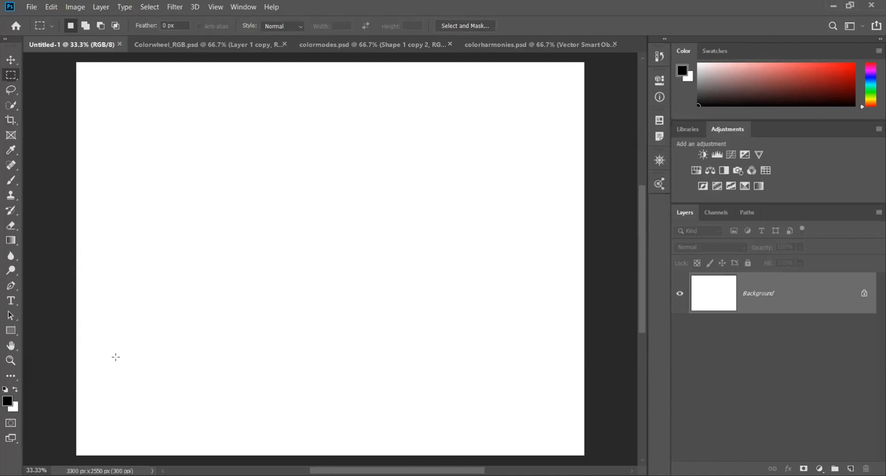
left_click(7, 400)
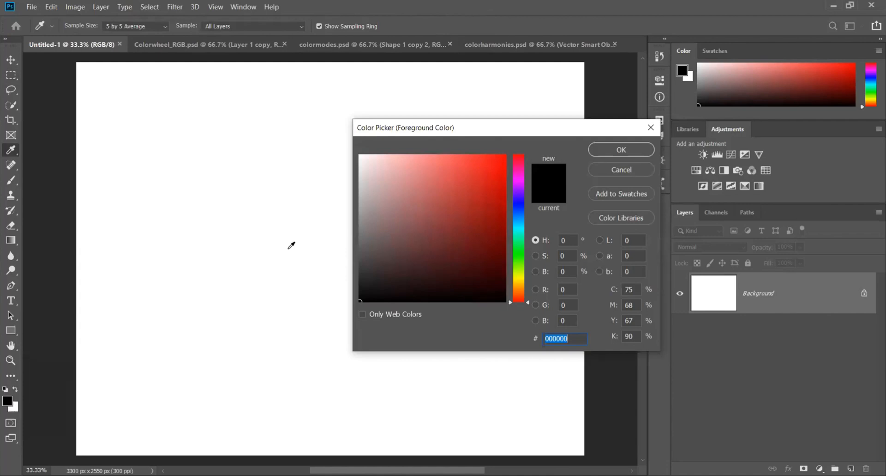
key("Escape")
key("m")
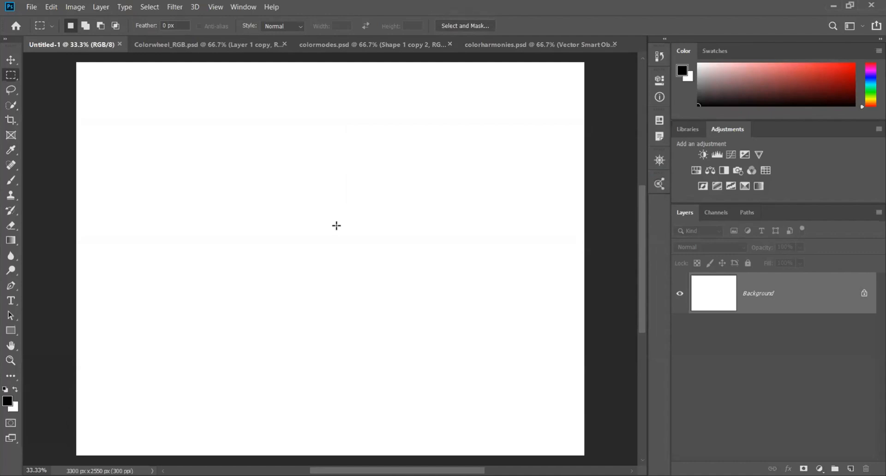
In Colorwheel_RGB.psd, add a new layer beneath the color wheel layer and fill it with the white background color
left_click(210, 45)
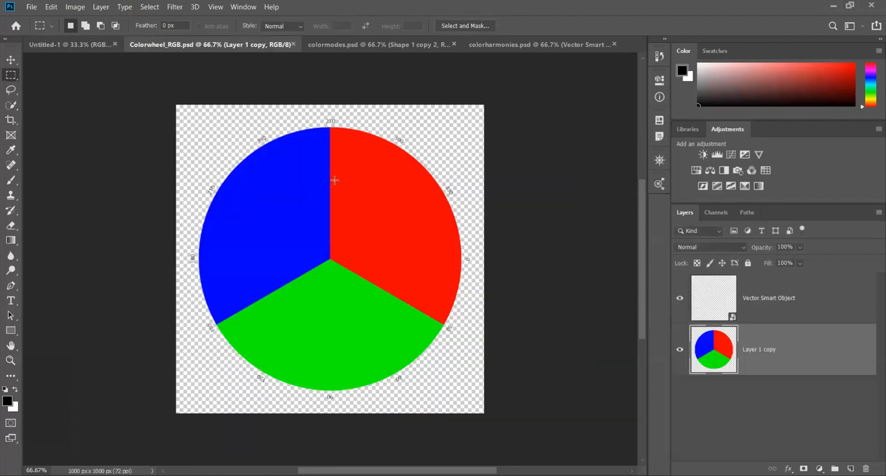
key("ctrl+0")
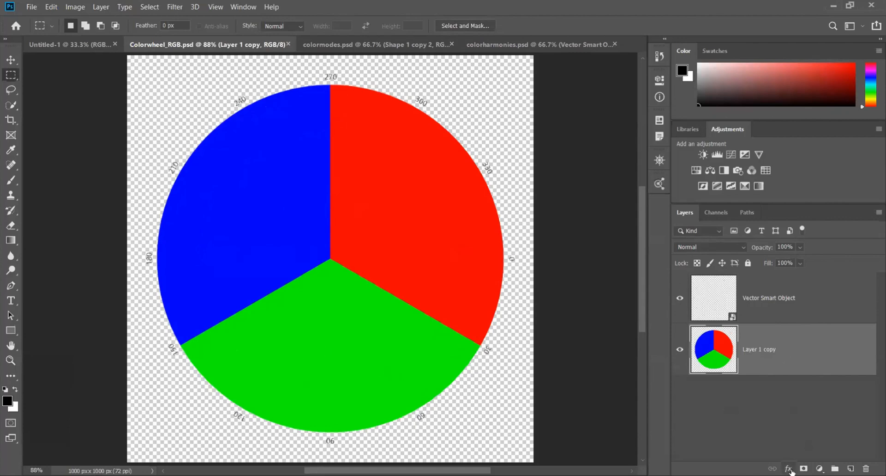
left_click(851, 469, "ctrl")
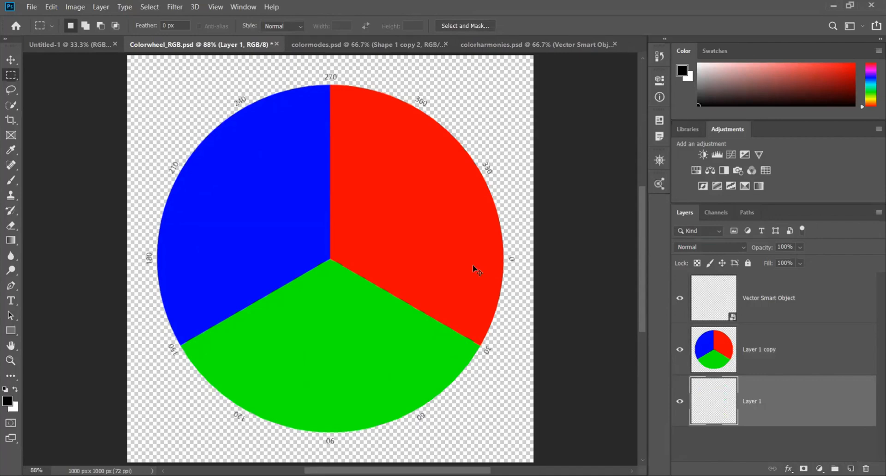
key("ctrl+BackSpace")
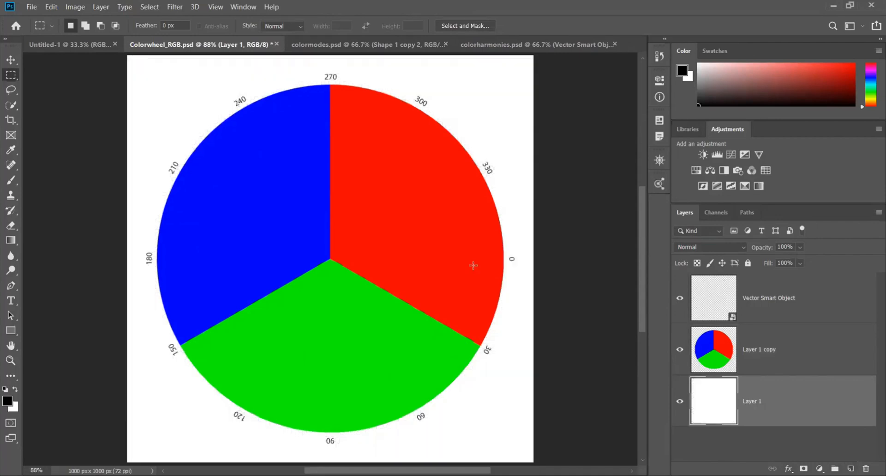
Duplicate the three-color wheel layer, Layer 1 copy, and rotate the duplicate by 60 degrees
left_click(693, 350)
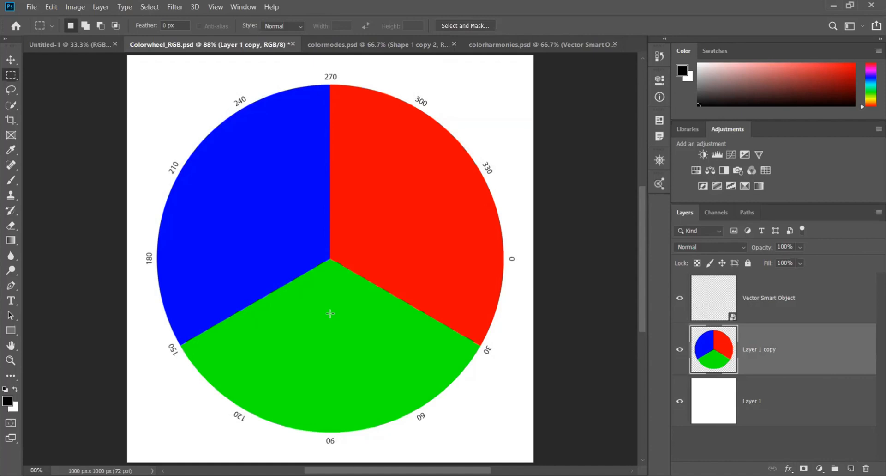
key("ctrl+j")
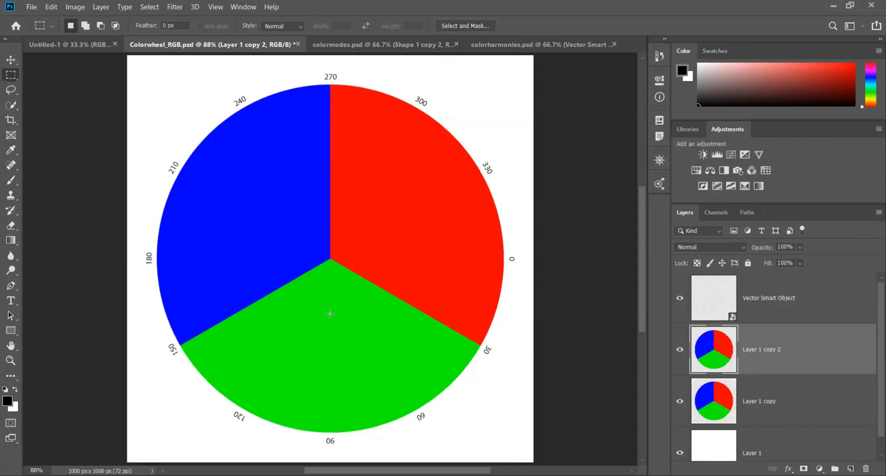
key("ctrl+t")
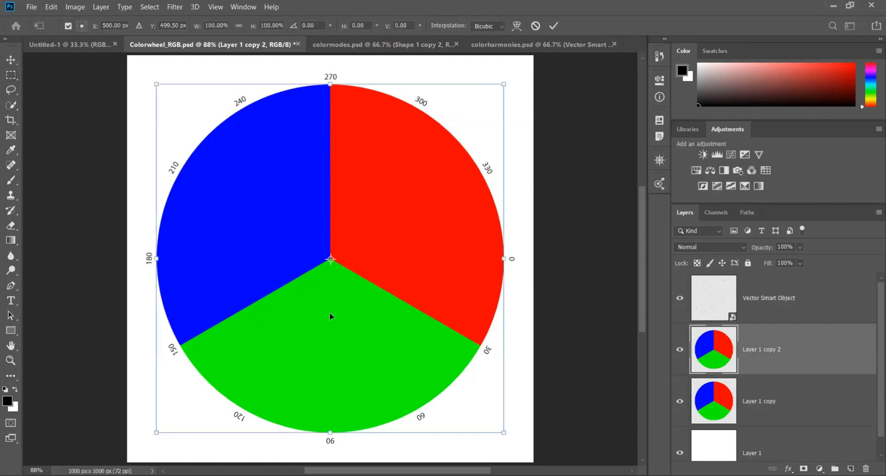
left_click(291, 23)
type("60")
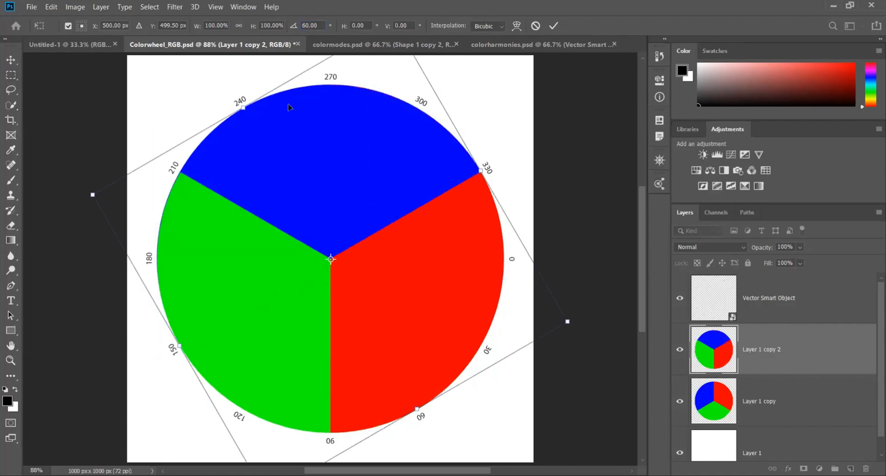
type("m")
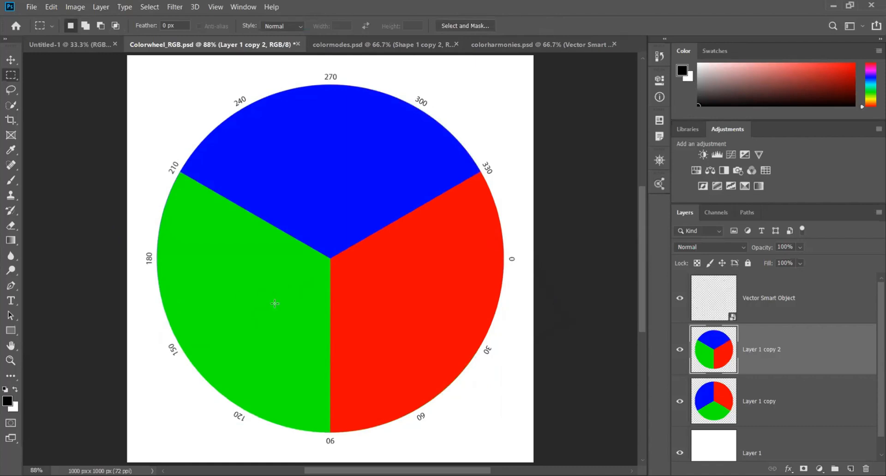
Set the rotated wheel layer's blend mode to Lighten and merge it into the wheel layer below
left_click(735, 247)
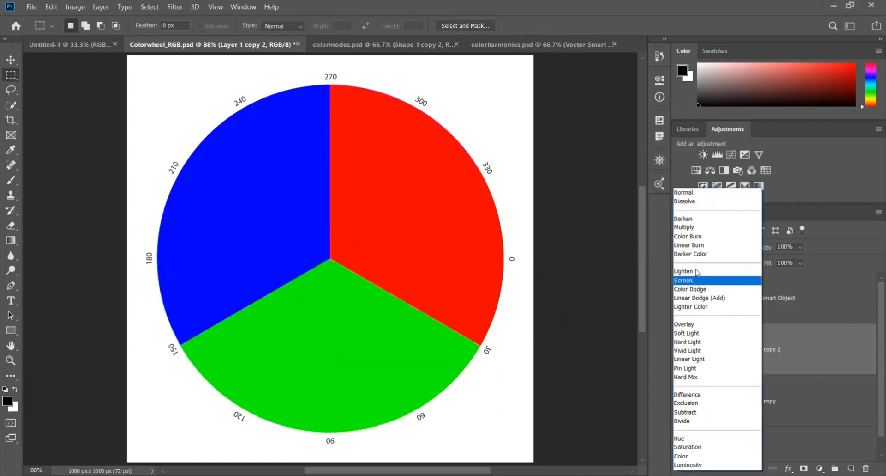
left_click(732, 275)
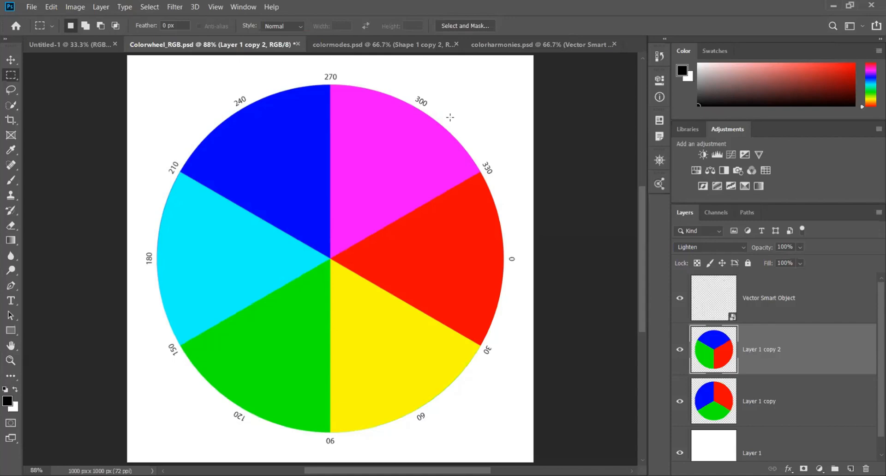
key("ctrl+e")
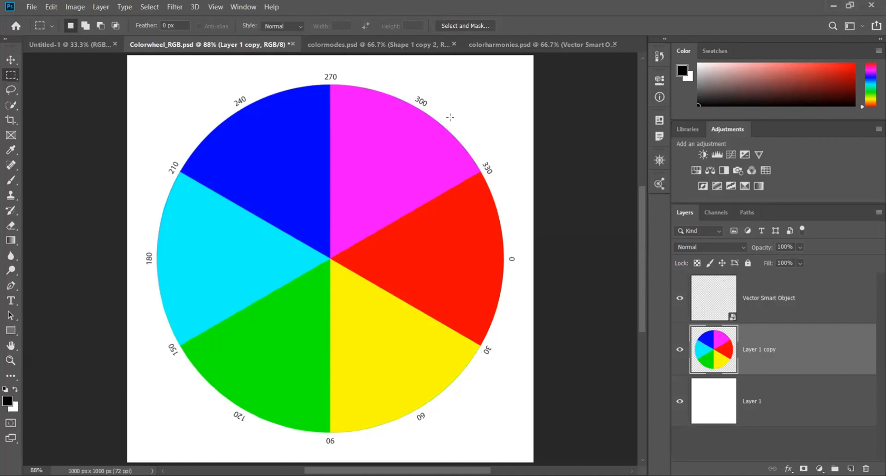
Duplicate the six-color wheel layer, Layer 1 copy, and rotate the duplicate by 30 degrees
key("ctrl+j")
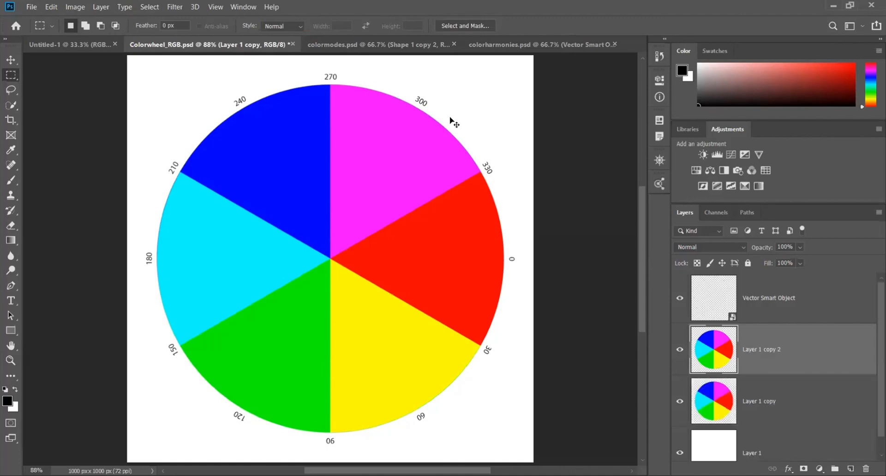
key("ctrl+t")
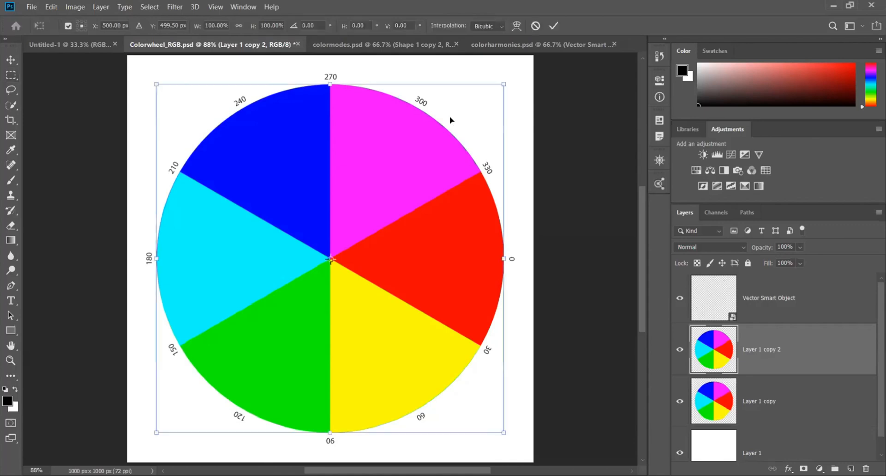
left_click(317, 24)
type("30")
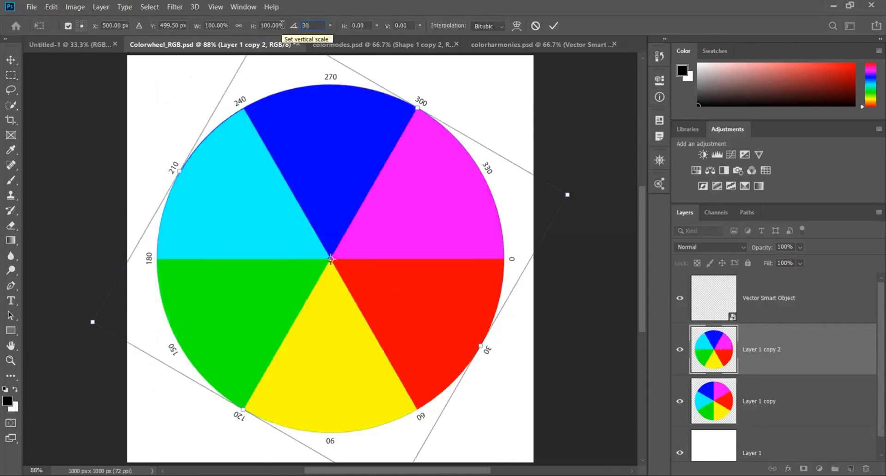
key("Return")
key("Return")
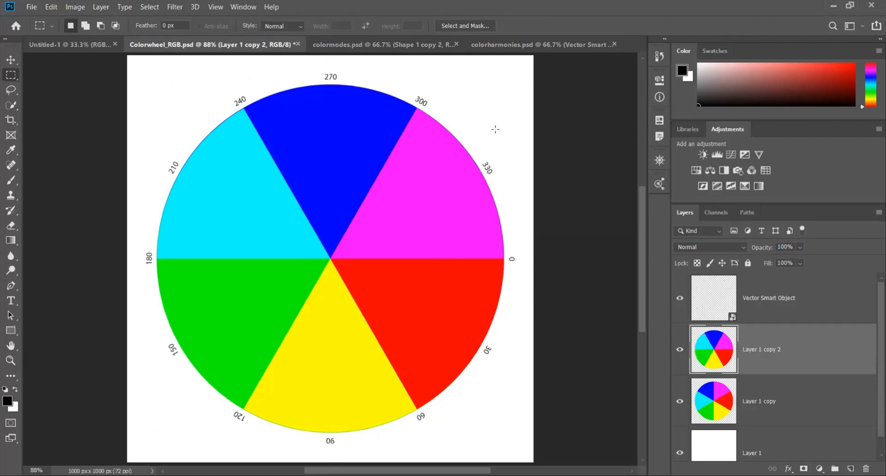
Set the rotated wheel duplicate's opacity to 50% and merge it into the wheel layer below
key("5")
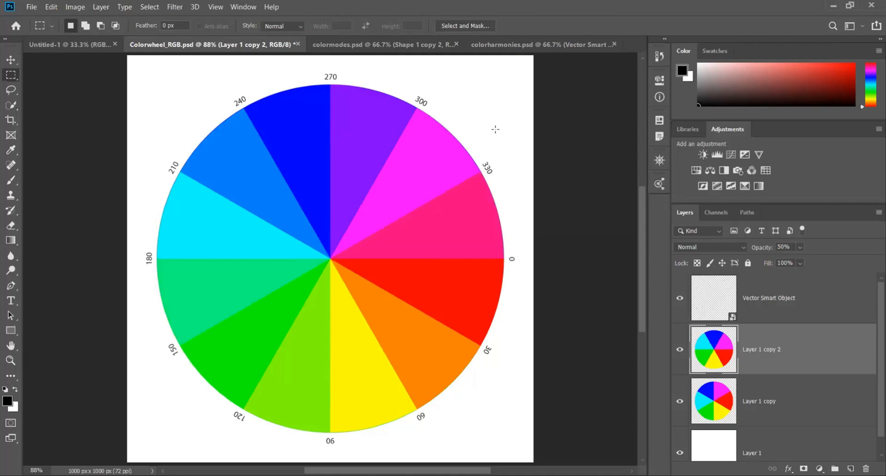
key("Delete")
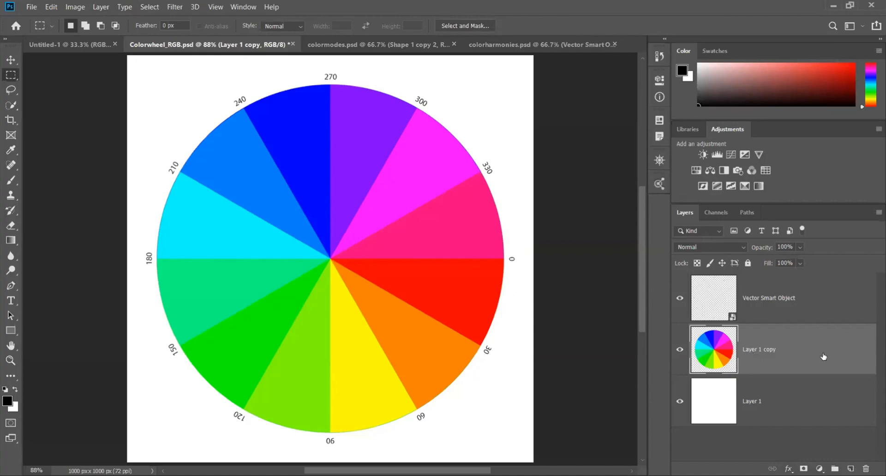
Add a Gradient Overlay effect to the merged wheel layer and reset its settings to the defaults
key("h")
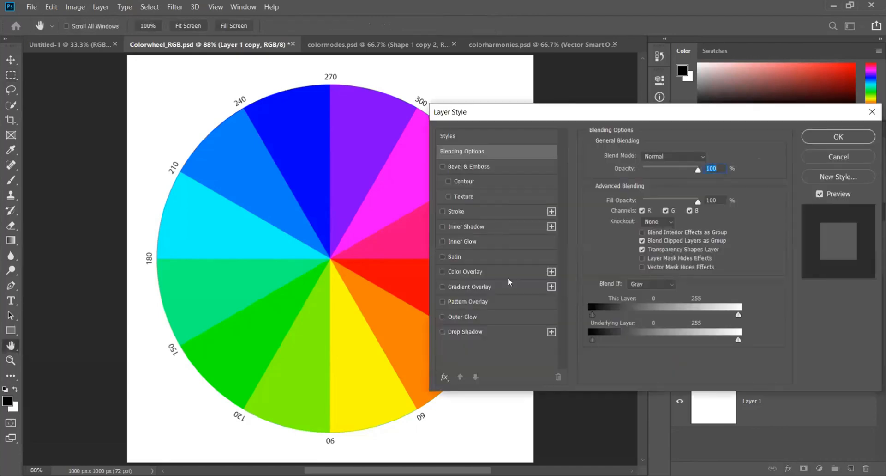
left_click(838, 156)
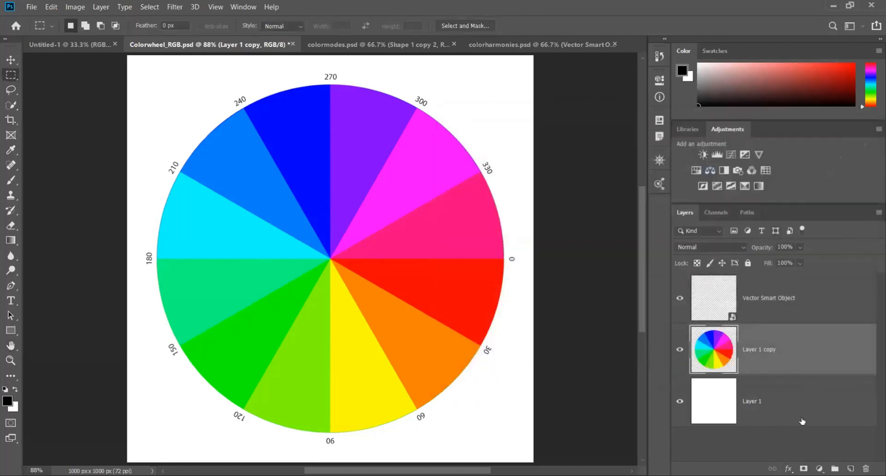
left_click(789, 468)
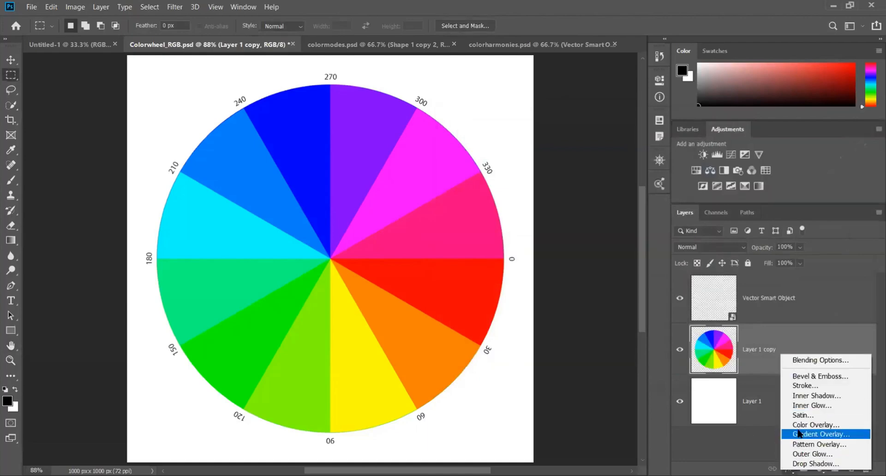
left_click(799, 433)
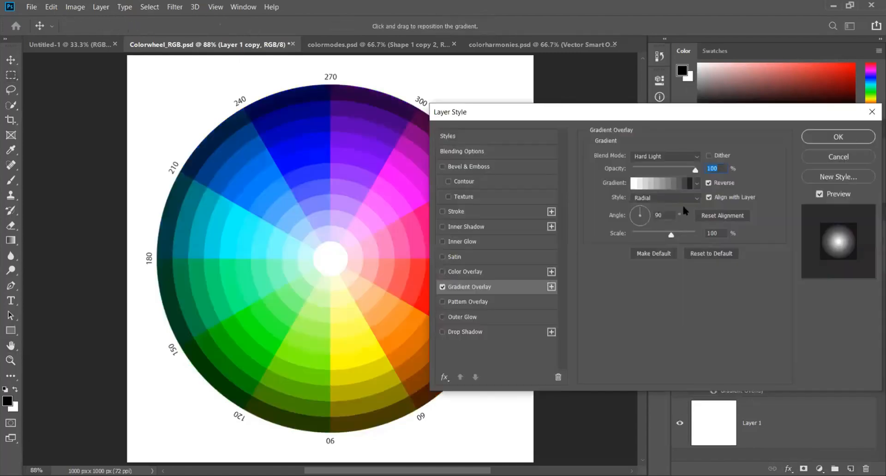
left_click(706, 249)
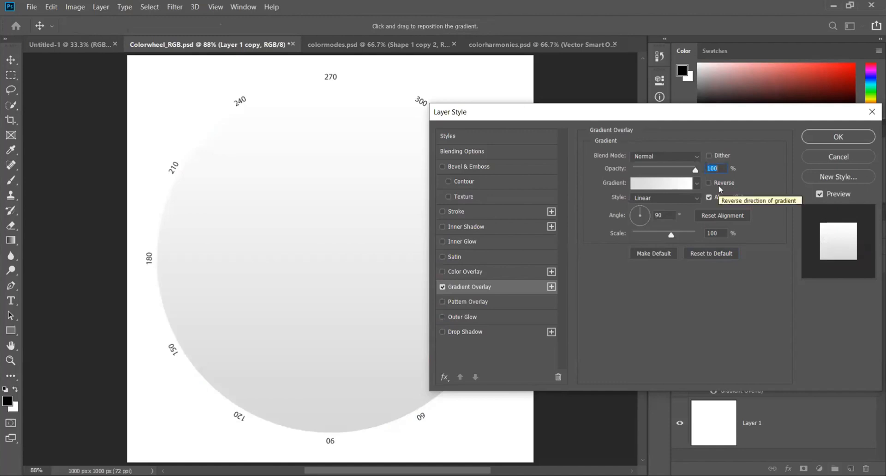
Set the overlay's gradient to the Gray Value Stripes preset
left_click(671, 185)
scroll(653, 156, "down", 1)
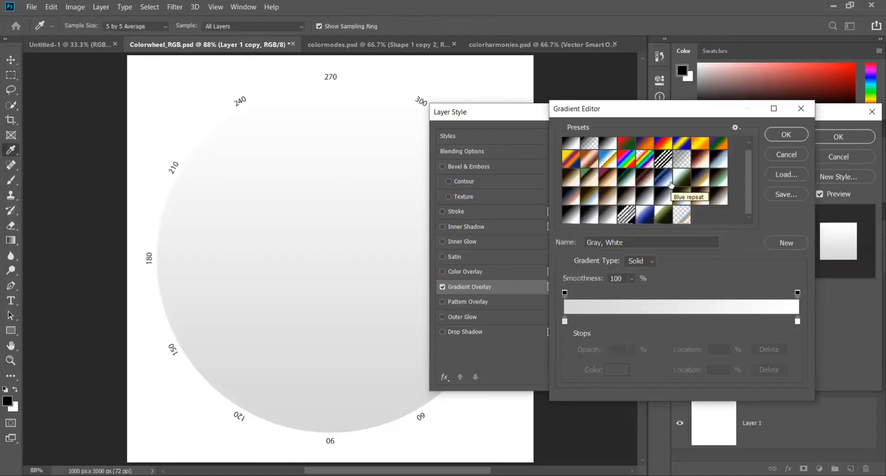
scroll(653, 156, "up", 1)
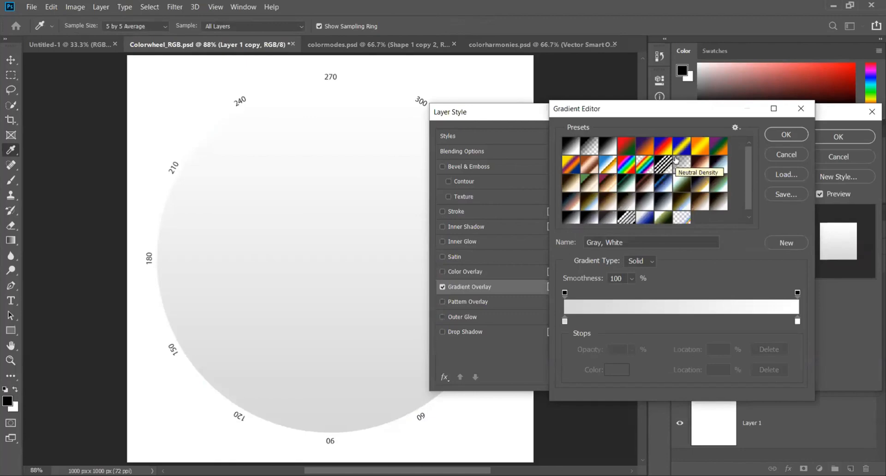
left_click(736, 127)
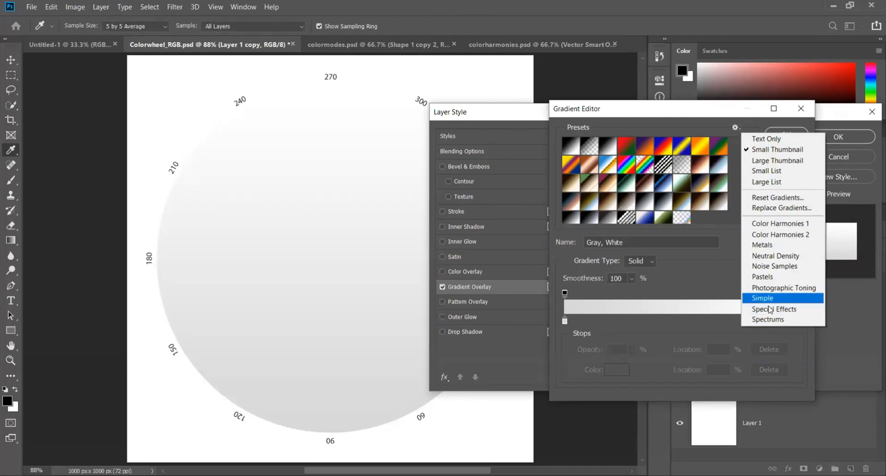
left_click(770, 311)
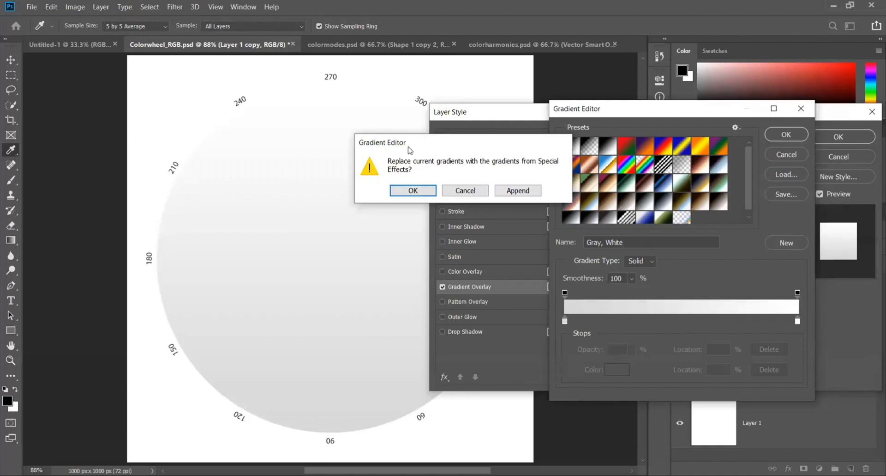
left_click(465, 191)
scroll(651, 186, "down", 1)
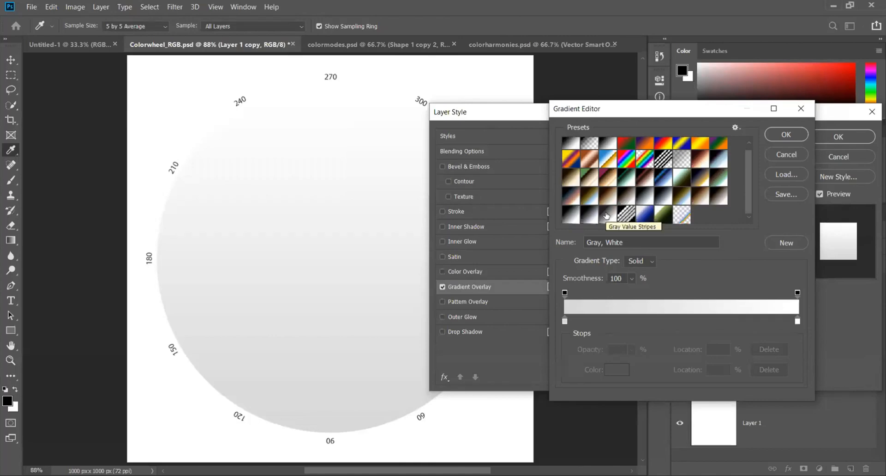
left_click(607, 216)
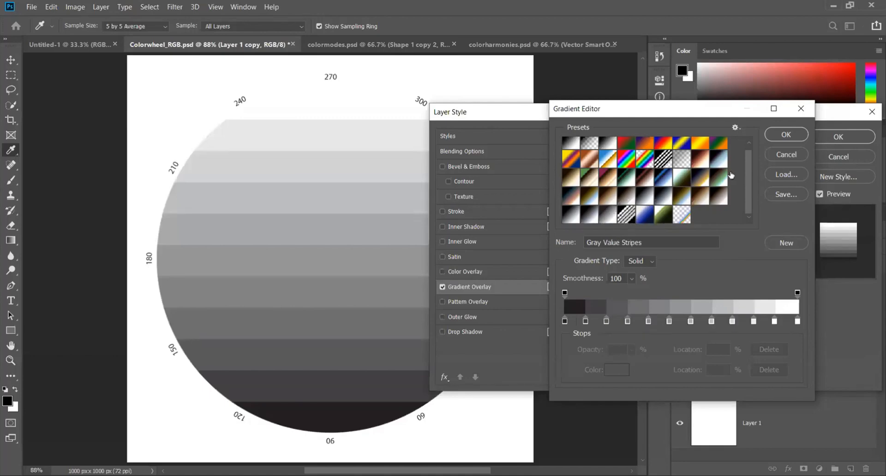
left_click(786, 134)
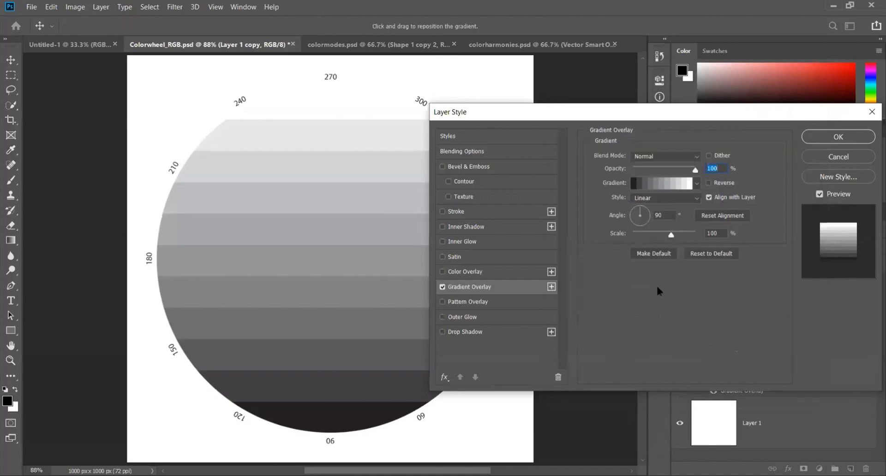
Make the gradient overlay Radial and reverse it so white is in the center and black at the rim
left_click(672, 196)
left_click(670, 217)
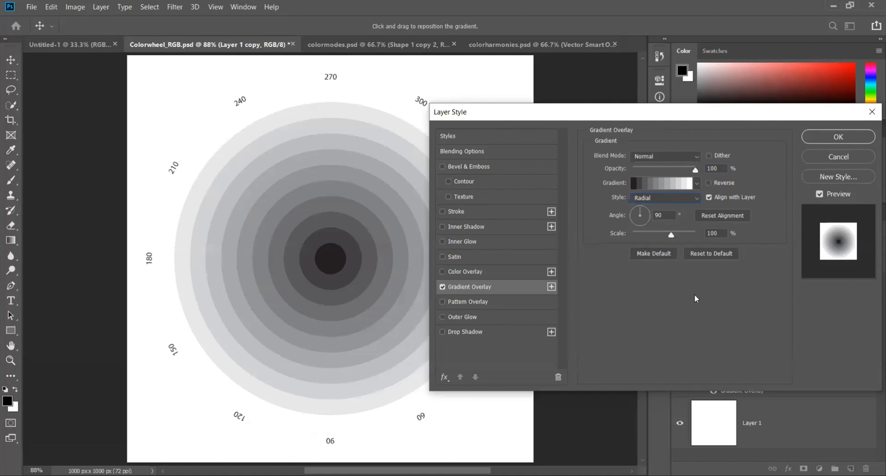
left_click(709, 183)
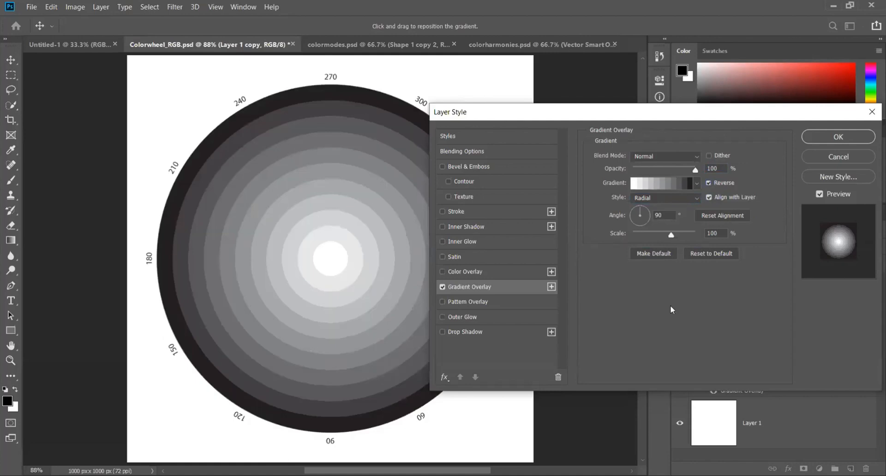
left_click(709, 183)
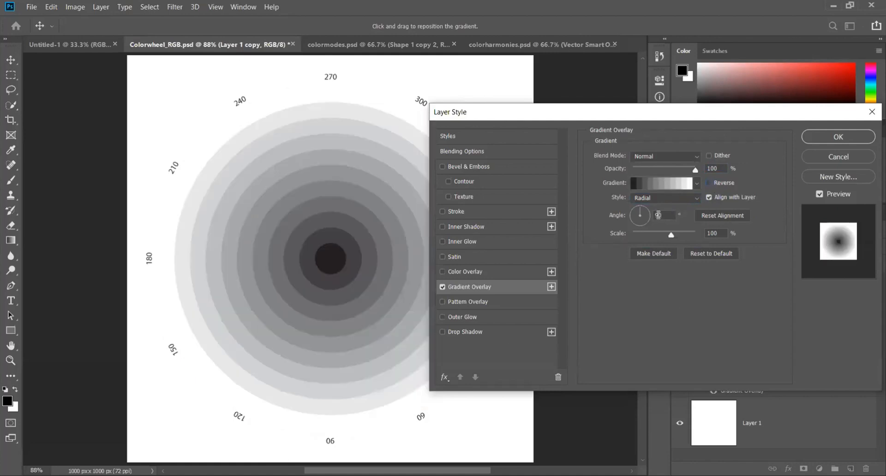
left_click(708, 182)
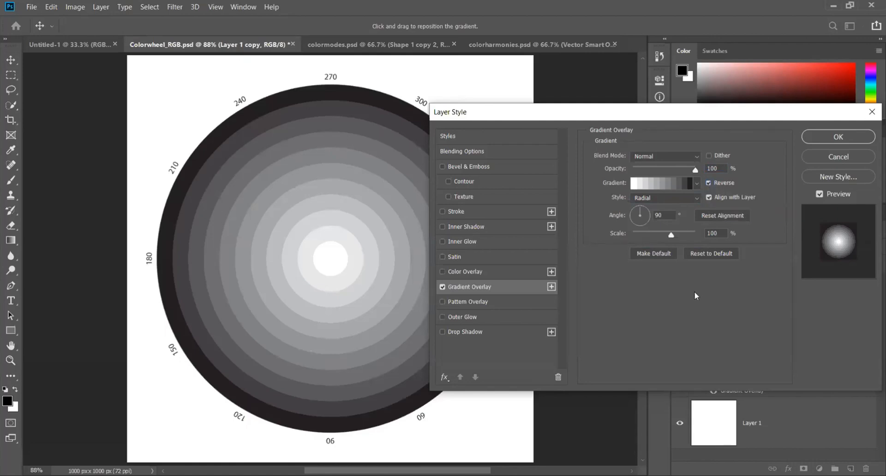
Set the gradient overlay's blend mode to Hard Light and apply the layer style
left_click(660, 156)
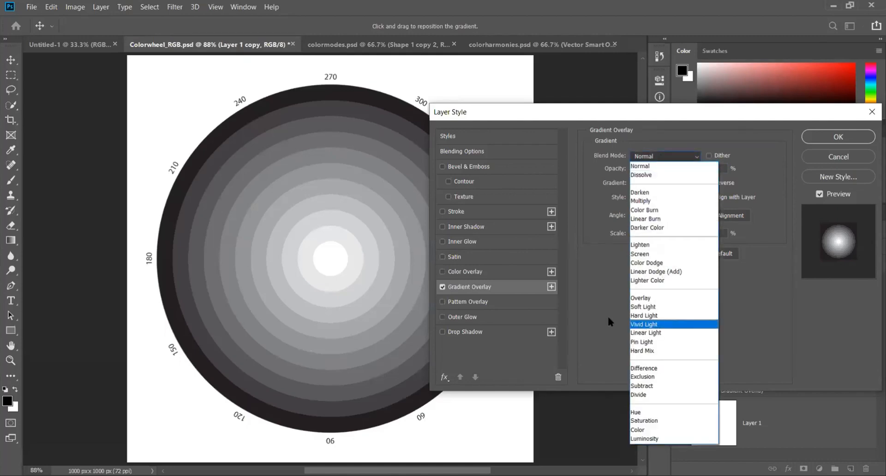
left_click(645, 315)
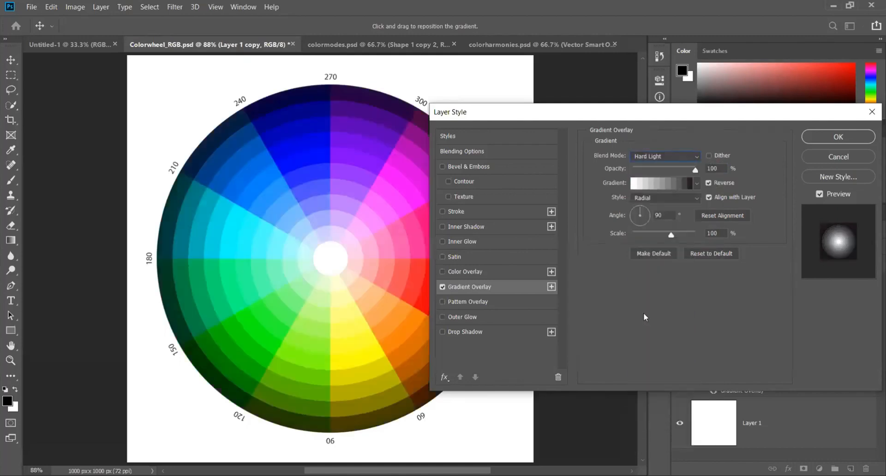
left_click(840, 136)
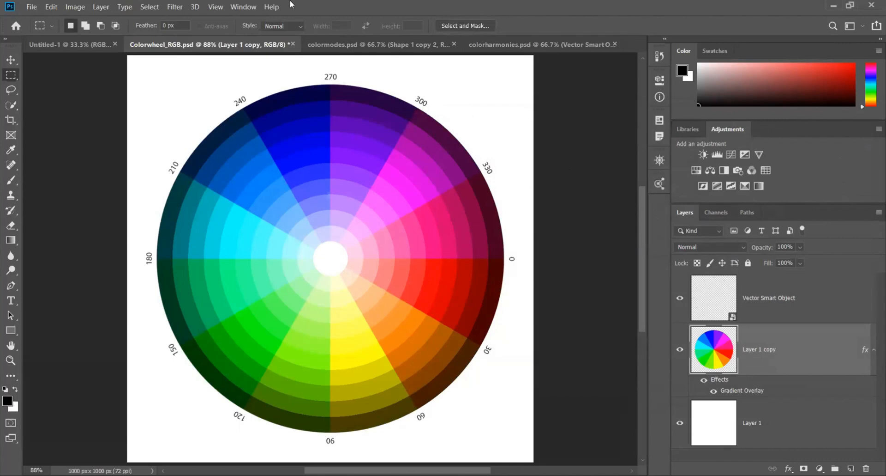
Examine the hue, saturation and brightness values of the wheel's color segments with the Info readout
left_click(243, 7)
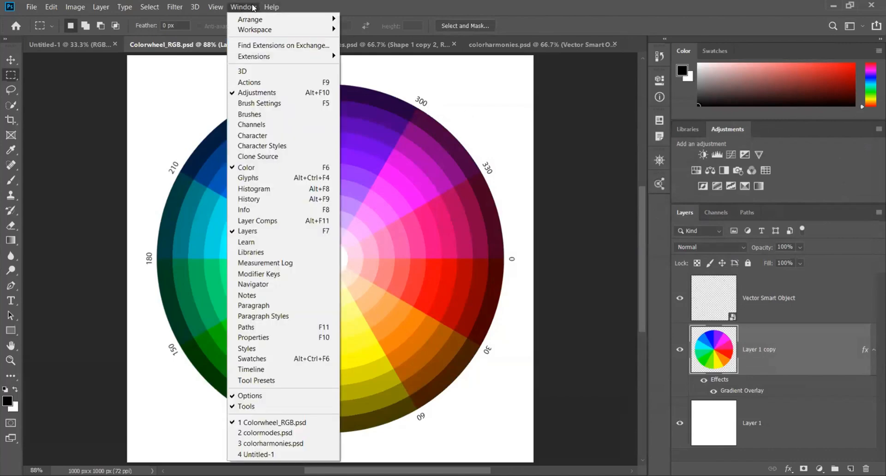
left_click(250, 209)
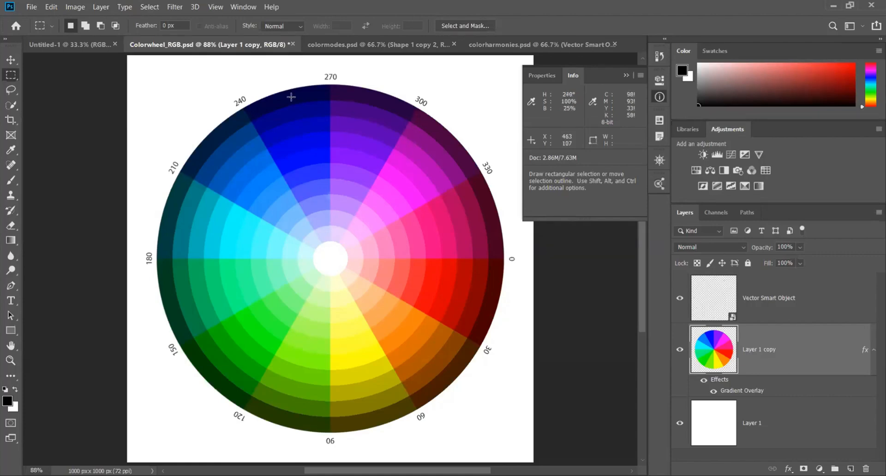
left_click(626, 74)
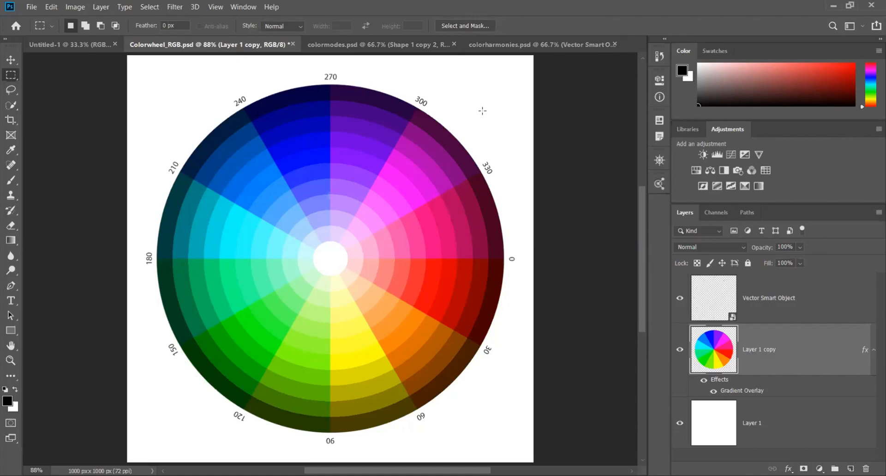
Switch to colorharmonies.psd, fit the wheel to the window and hide the surrounding interface
key("ctrl+Tab")
key("ctrl+Tab")
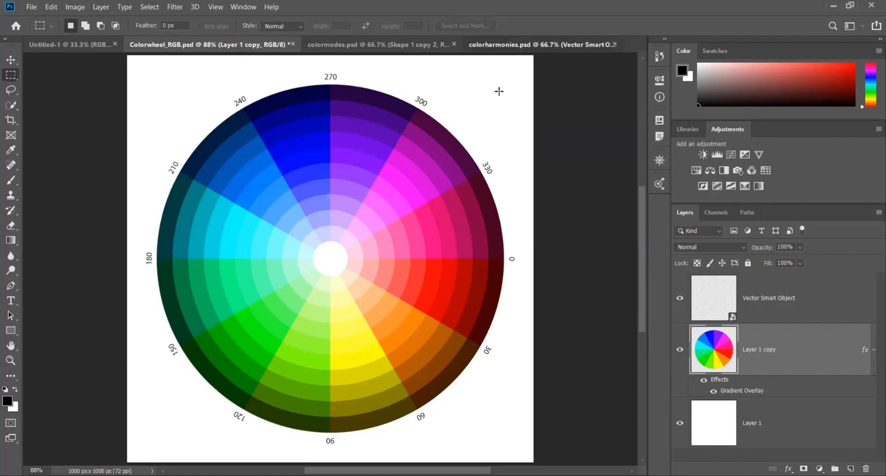
key("ctrl+0")
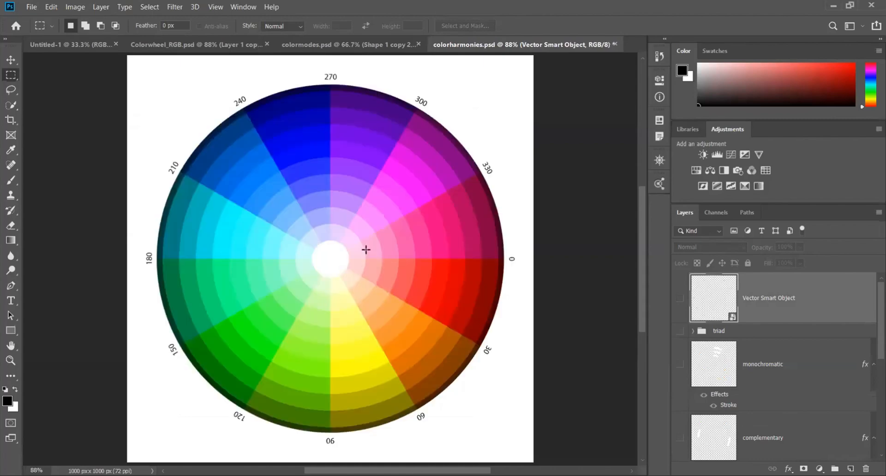
key("Tab")
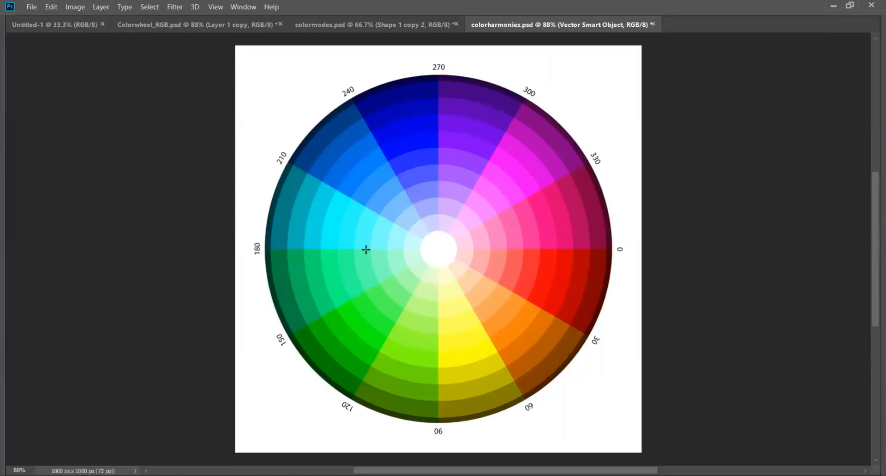
scroll(366, 250, "up", 1)
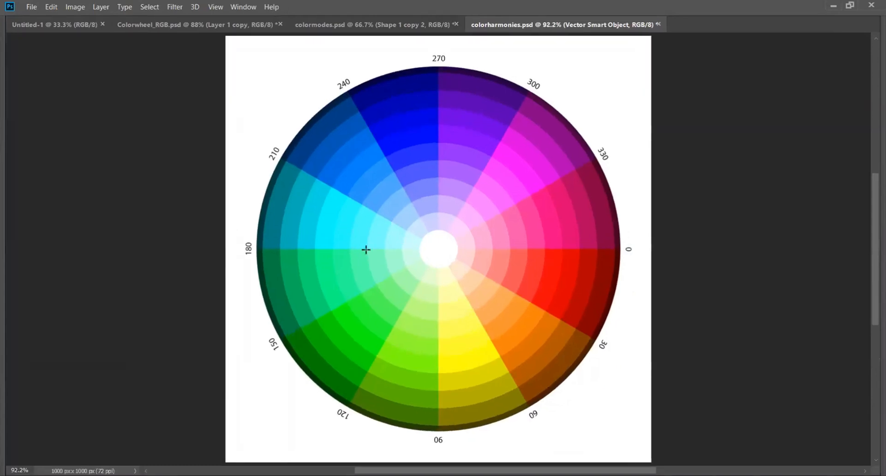
Show the three-segment arc harmony on the wheel, replace it with the triad overlay, and restore the hidden interface
key("ctrl+z")
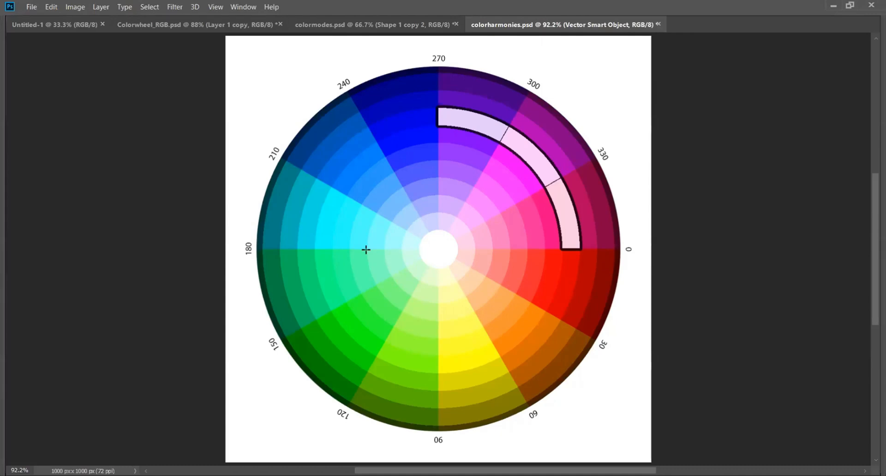
key("ctrl+alt+z")
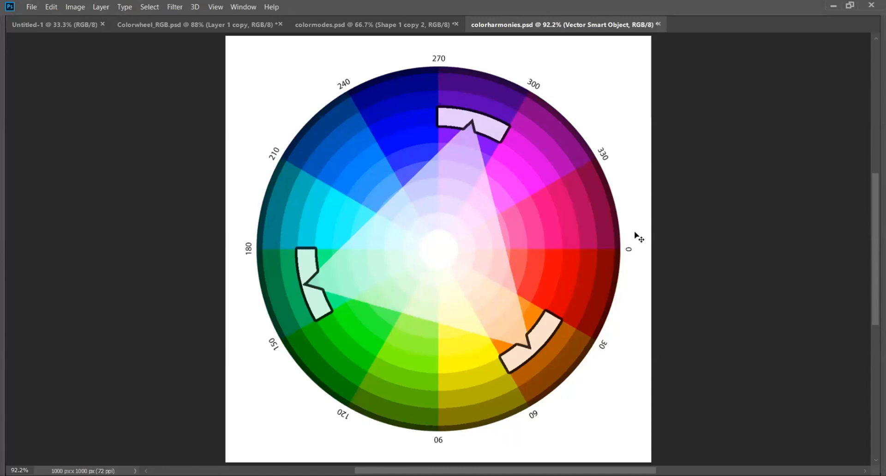
key("Tab")
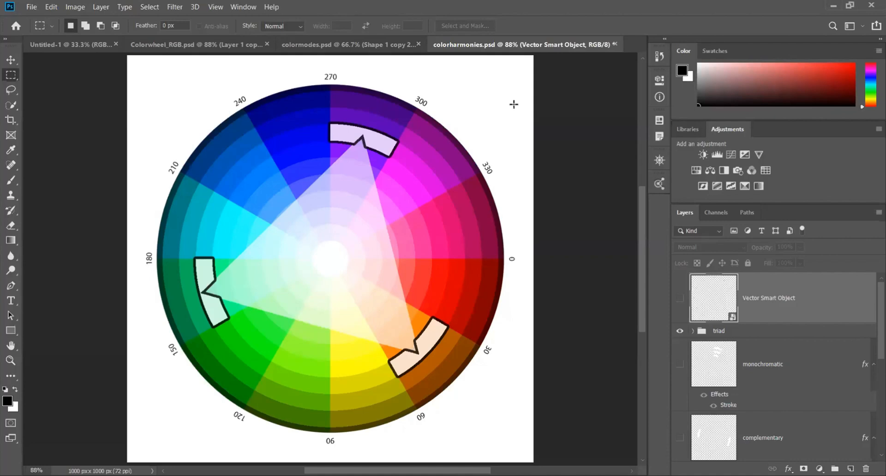
Open the Adobe Color Themes extension, apply the Analogous harmony rule, and move the theme's base color from red to green
left_click(243, 6)
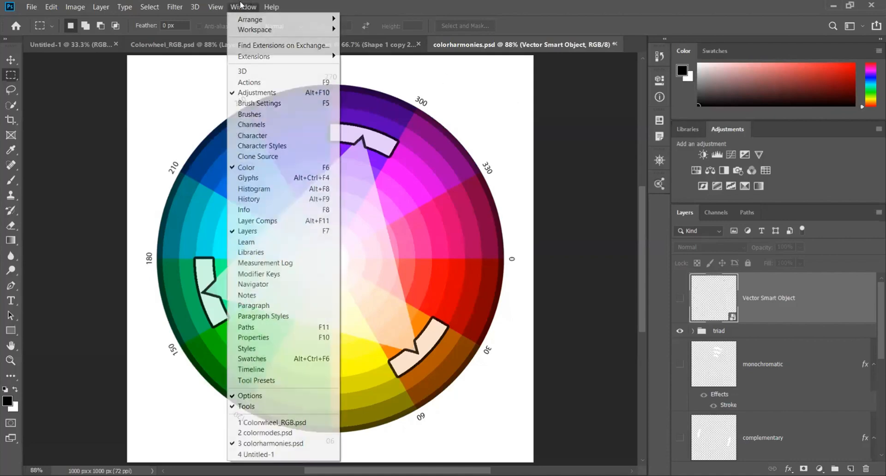
mouse_move(239, 57)
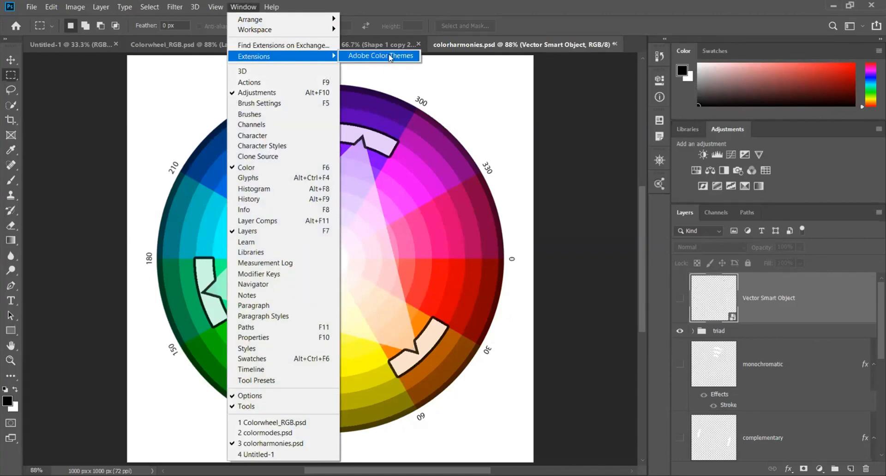
left_click(391, 56)
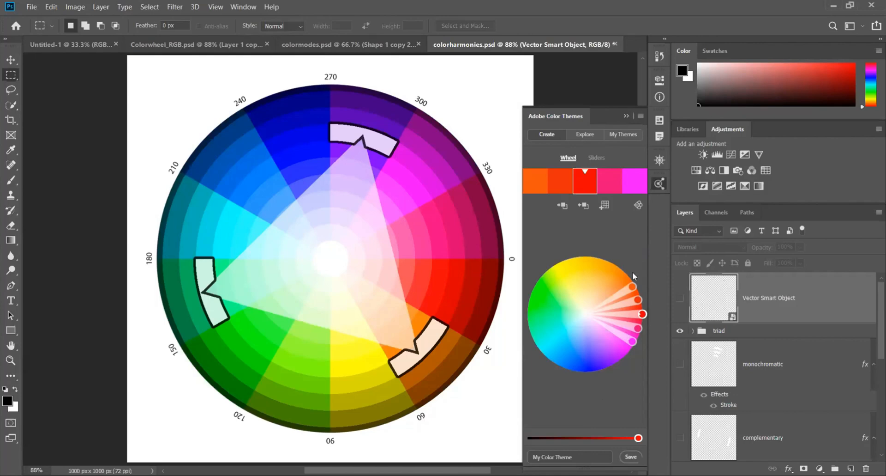
left_click(638, 207)
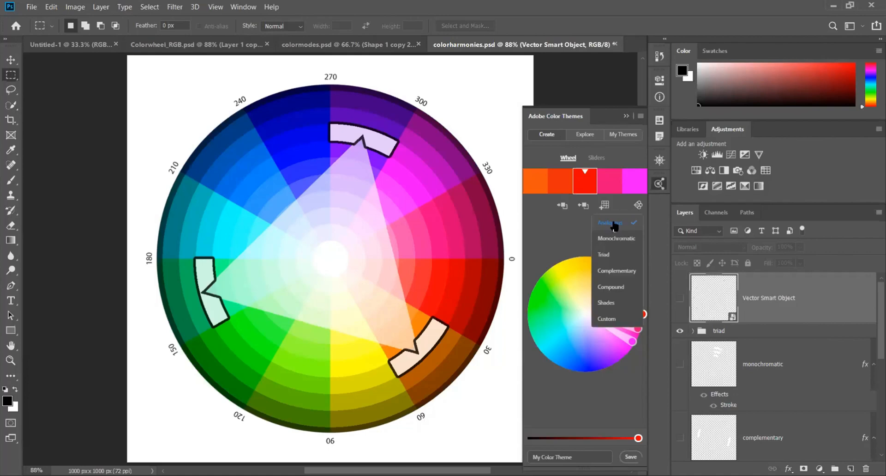
left_click(613, 223)
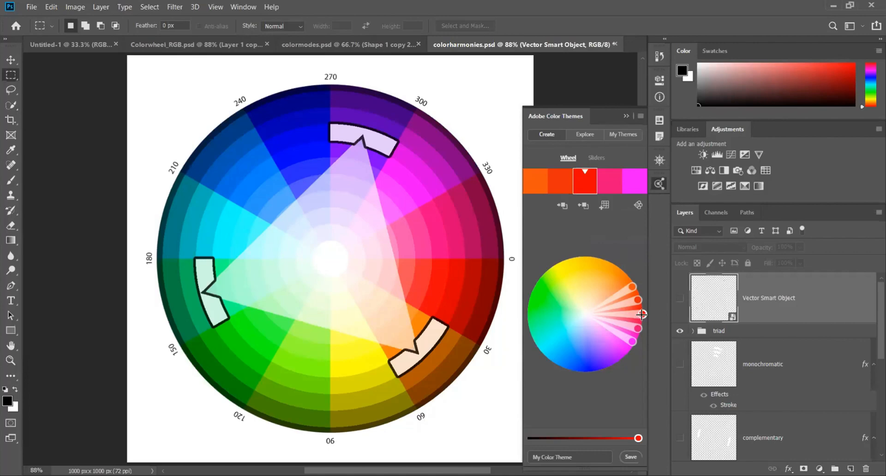
left_click_drag(616, 315, 539, 294)
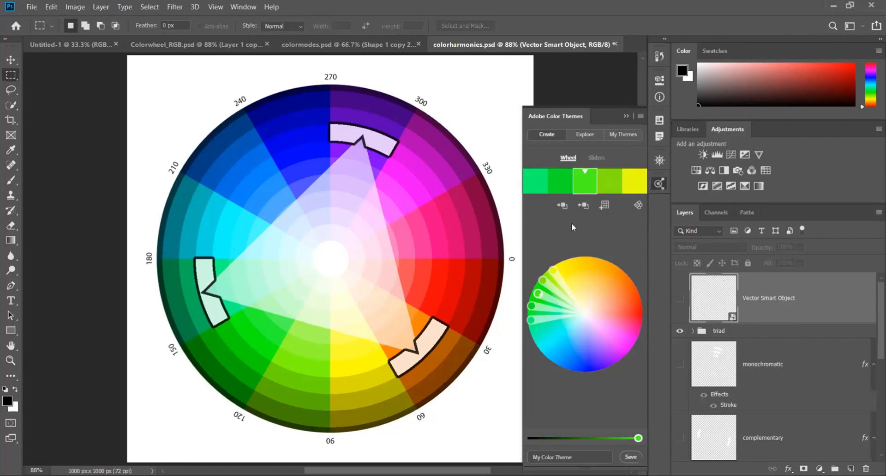
Set the theme's base color from the black foreground color, and set it again after changing the foreground to pale pink
left_click(584, 208)
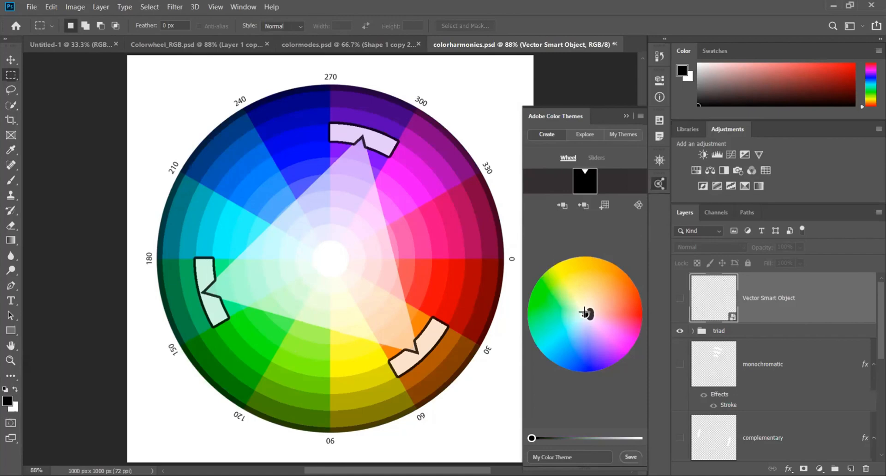
left_click_drag(593, 314, 638, 311)
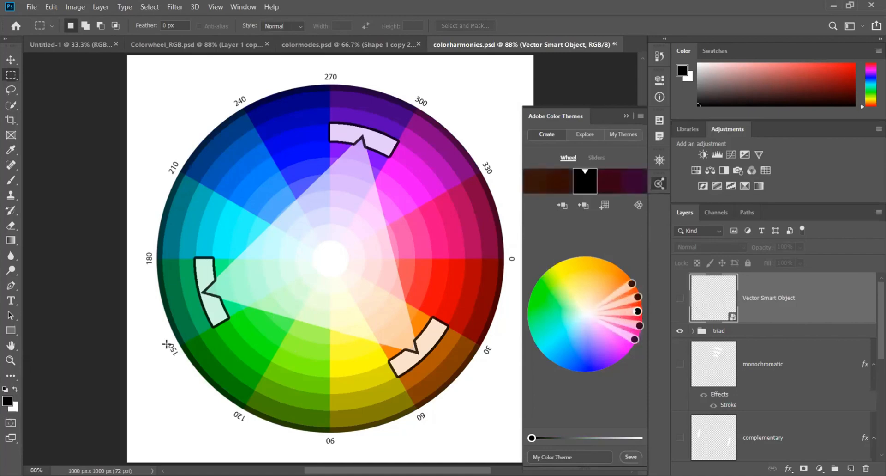
left_click(7, 401)
left_click(385, 165)
left_click(616, 147)
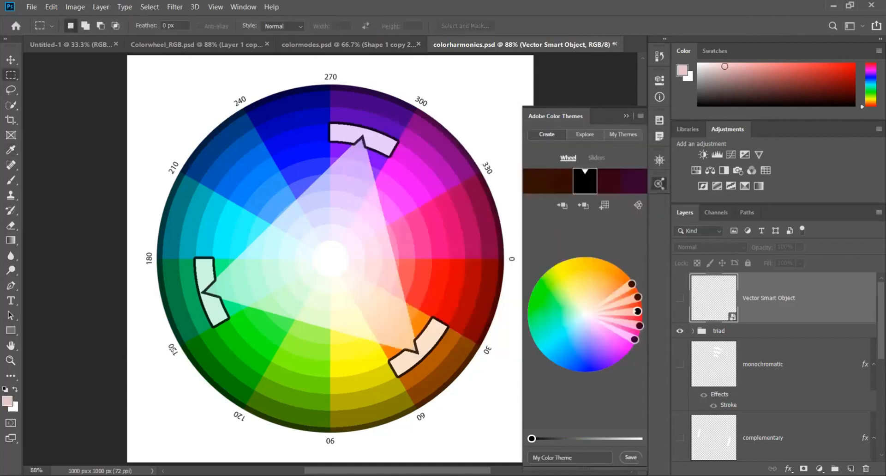
left_click(584, 205)
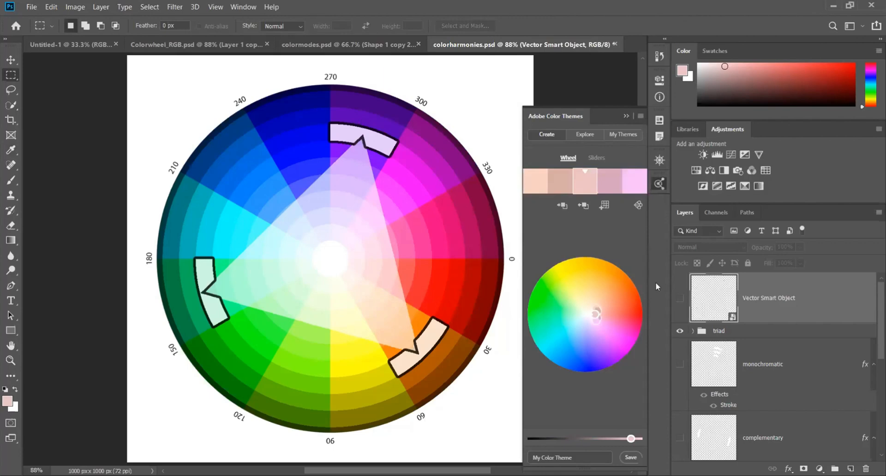
Move the analogous theme's base color to a medium green and make it the active foreground color
left_click_drag(594, 314, 551, 309)
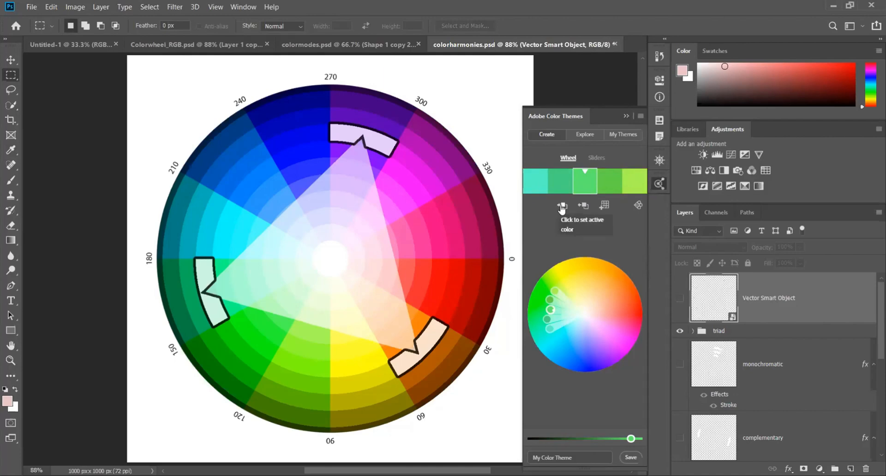
left_click(562, 208)
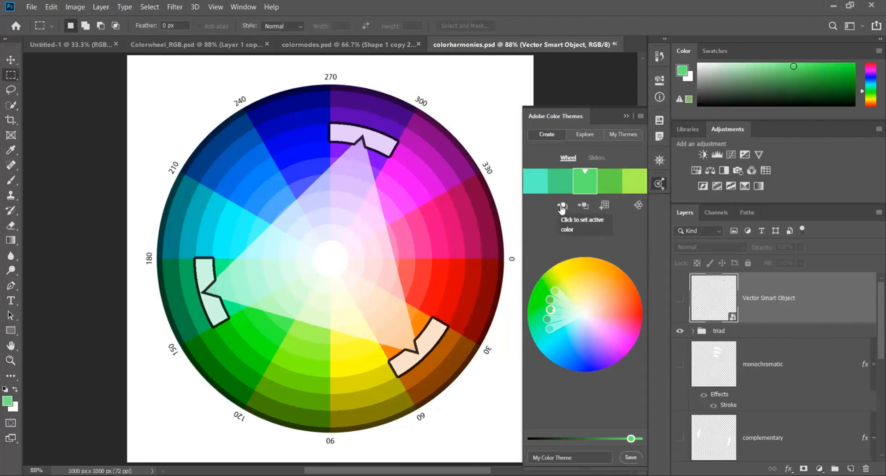
left_click(7, 403)
left_click(621, 170)
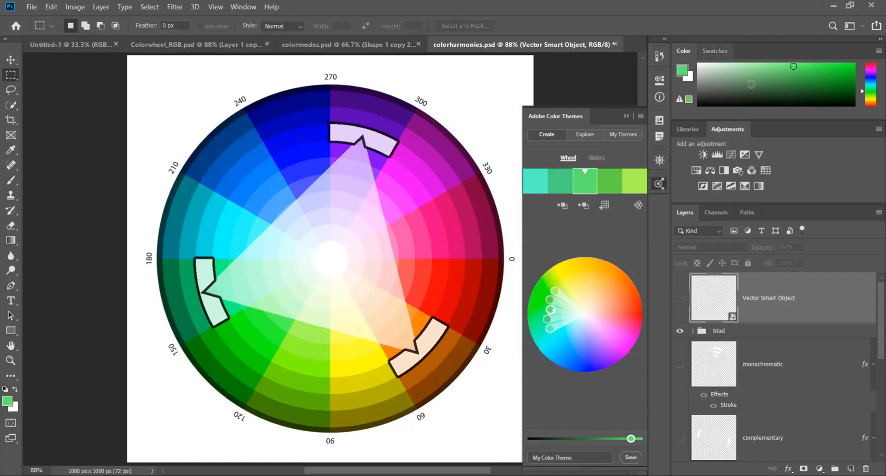
Add the five colors of the green analogous theme to the swatches and collapse the Adjustments section
left_click(715, 51)
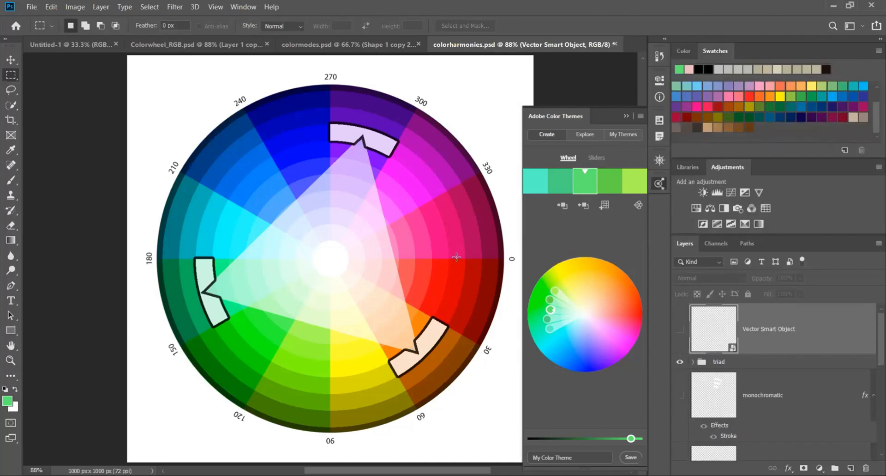
left_click(603, 206)
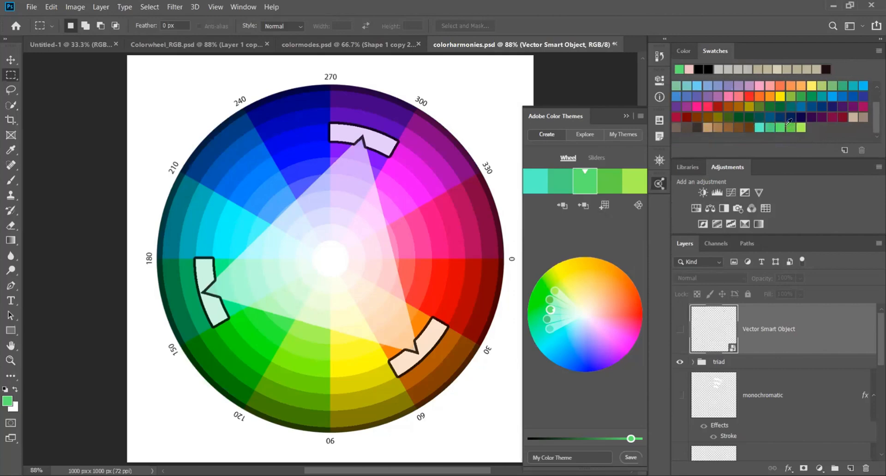
left_click(717, 169)
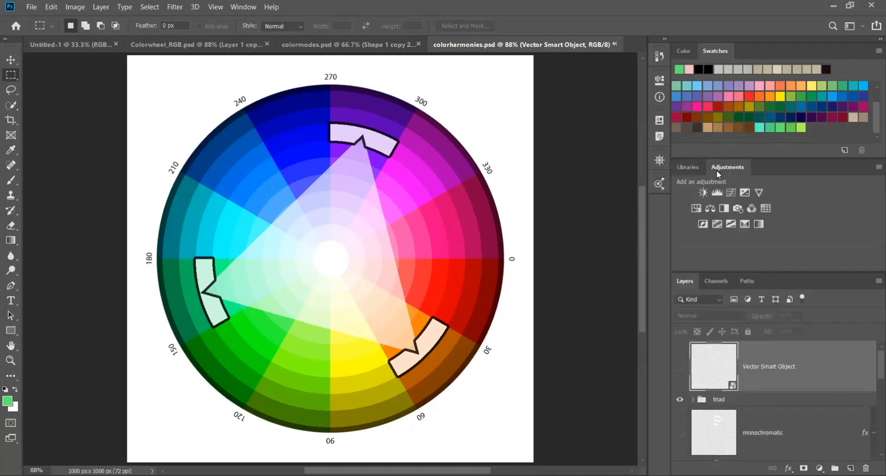
left_click(717, 170)
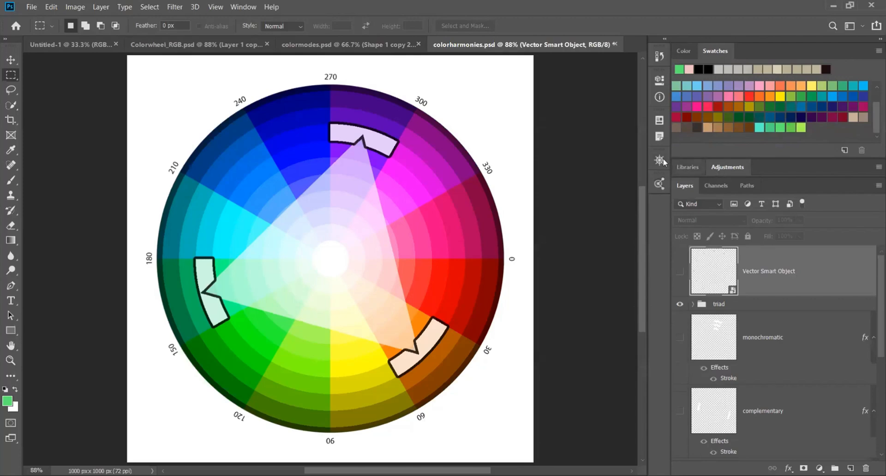
Try the Monochromatic, Triad, Complementary, Compound and Shades harmony rules on the green theme and return to Analogous
left_click(660, 184)
left_click(638, 205)
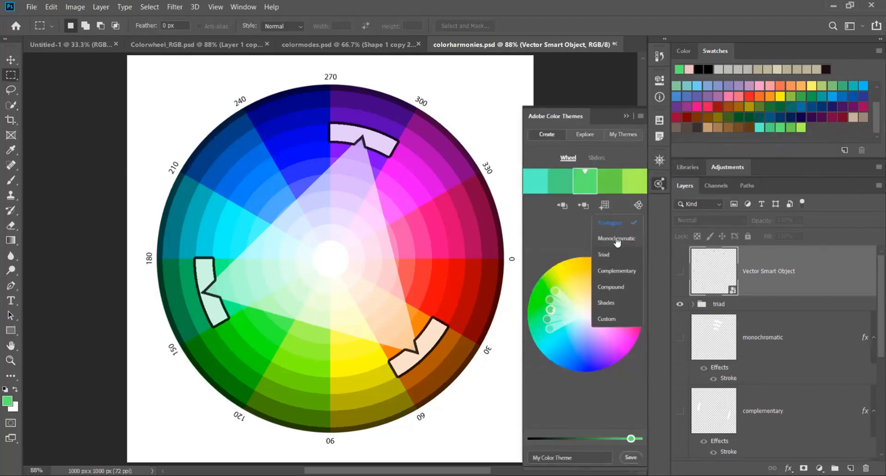
left_click(614, 238)
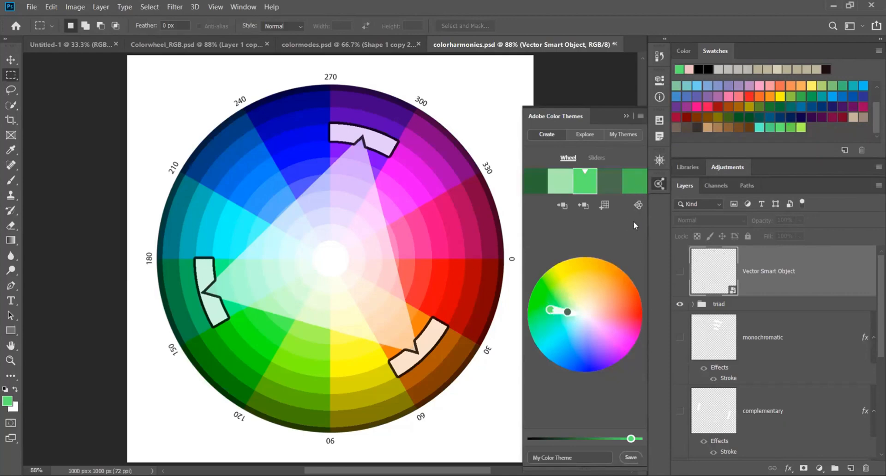
left_click(639, 204)
left_click(614, 255)
left_click(639, 205)
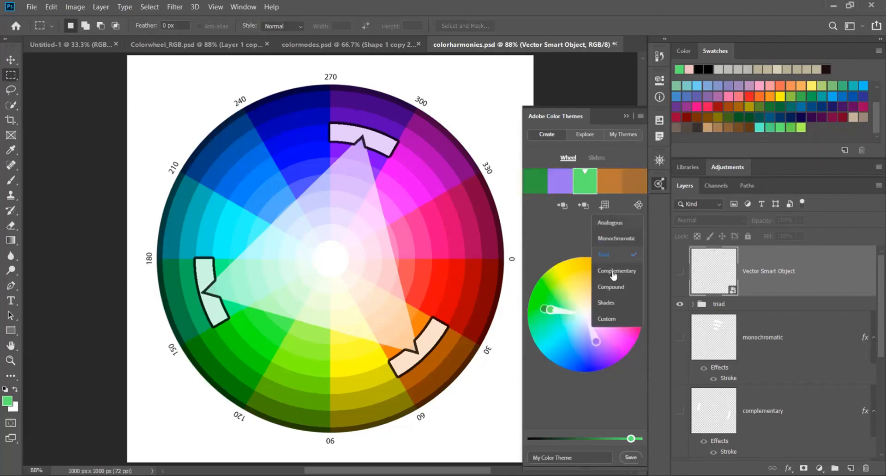
left_click(615, 271)
left_click(638, 205)
left_click(617, 286)
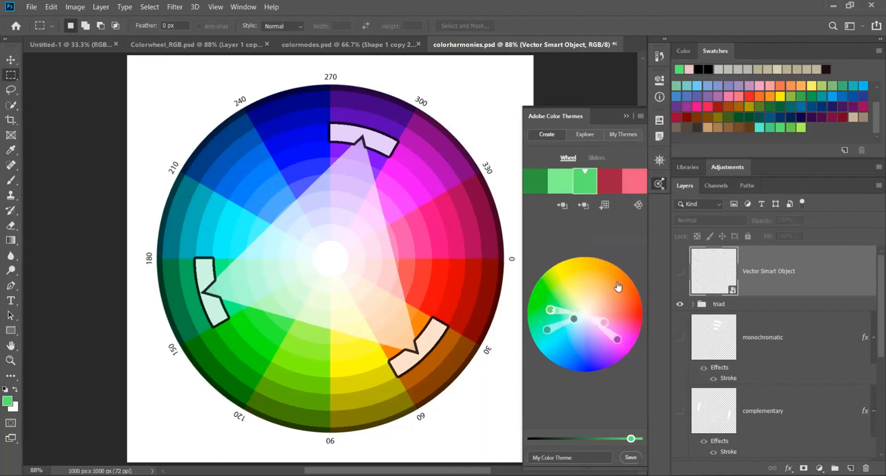
left_click(639, 204)
left_click(607, 302)
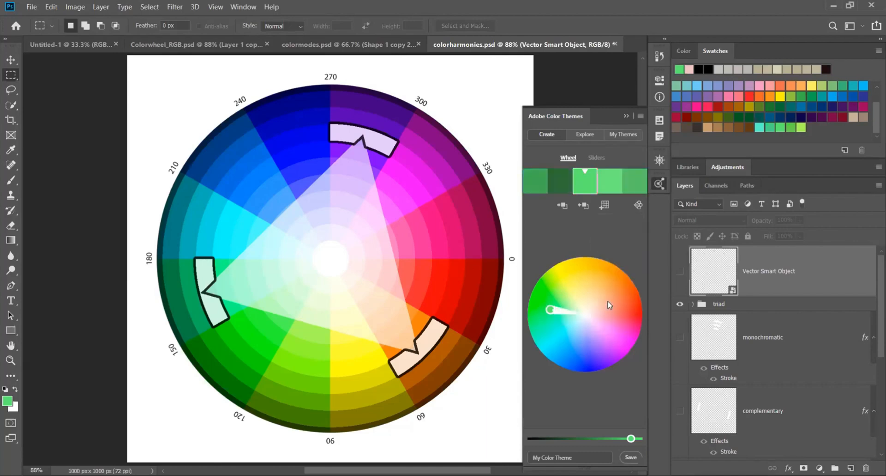
left_click(639, 204)
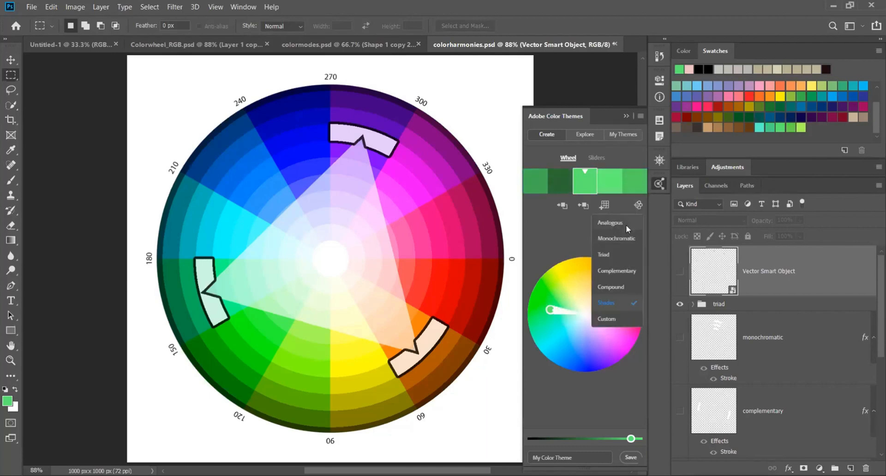
left_click(627, 226)
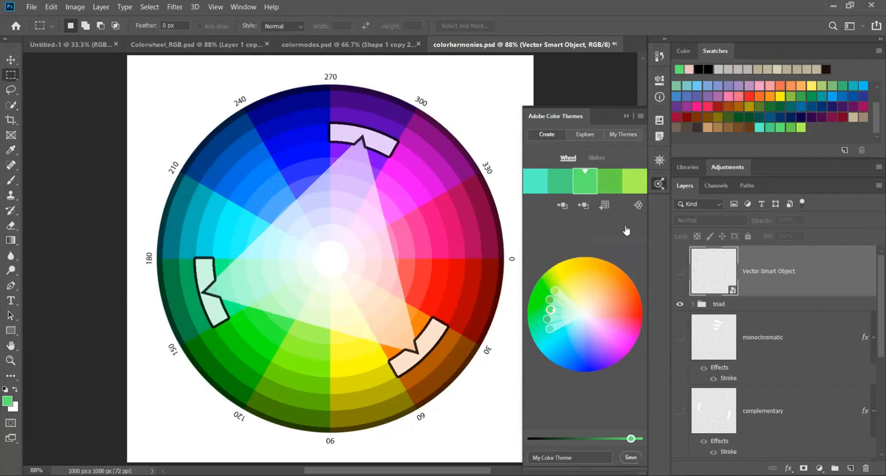
Browse the Most Popular shared color themes and the saved themes, and collapse Adobe Color Themes
left_click(587, 135)
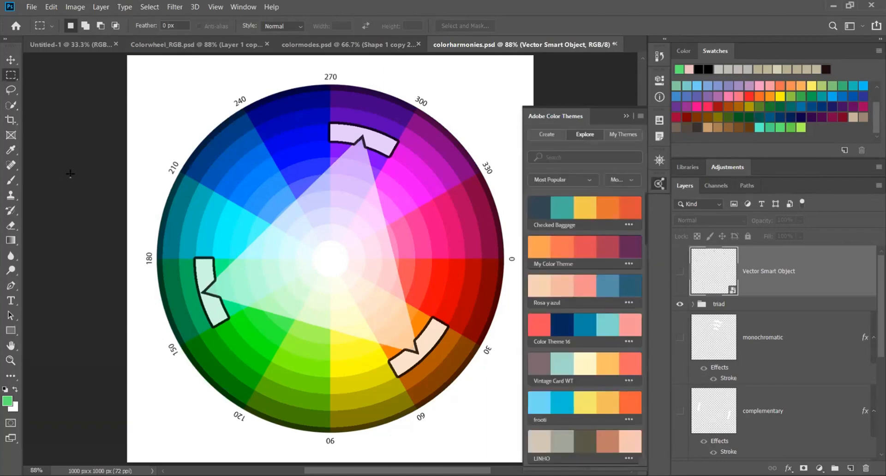
left_click(548, 181)
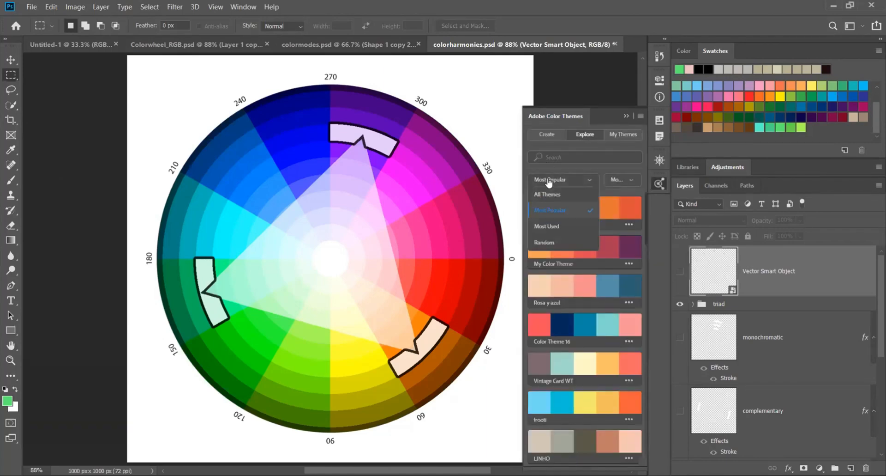
left_click(549, 210)
left_click(564, 181)
left_click(556, 209)
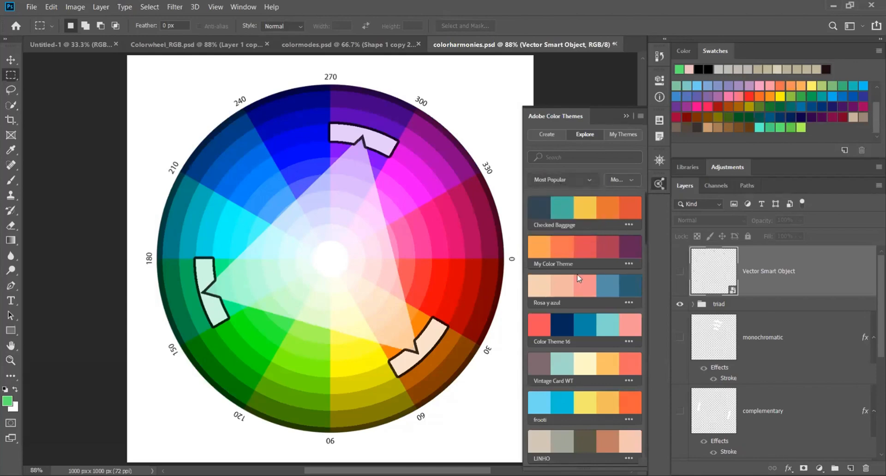
scroll(579, 270, "down", 4)
scroll(579, 270, "up", 4)
left_click(624, 135)
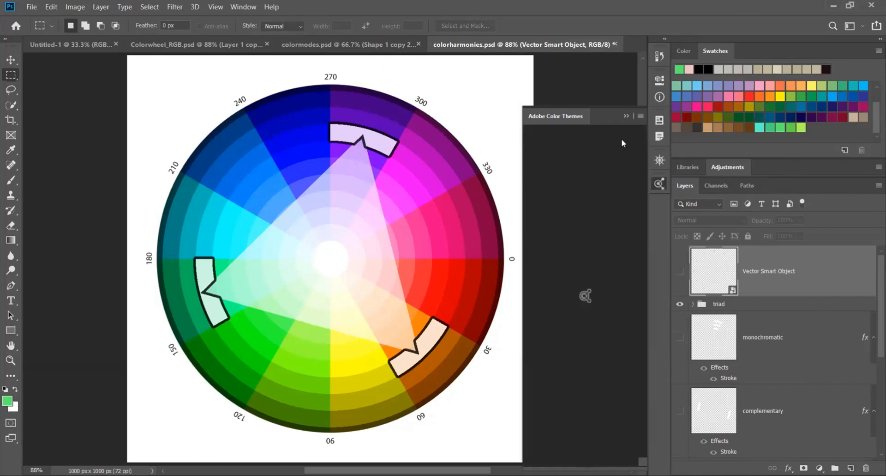
left_click(628, 117)
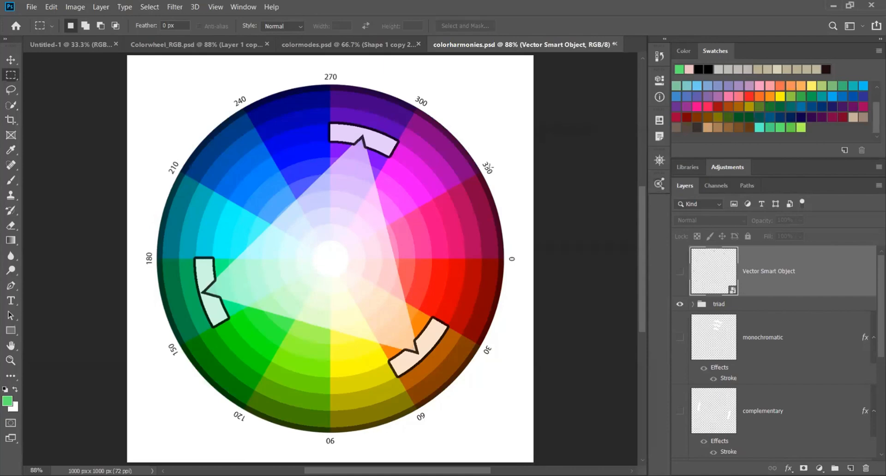
Reset the foreground and background colors to the default black and white and look through the available image color modes
key("d")
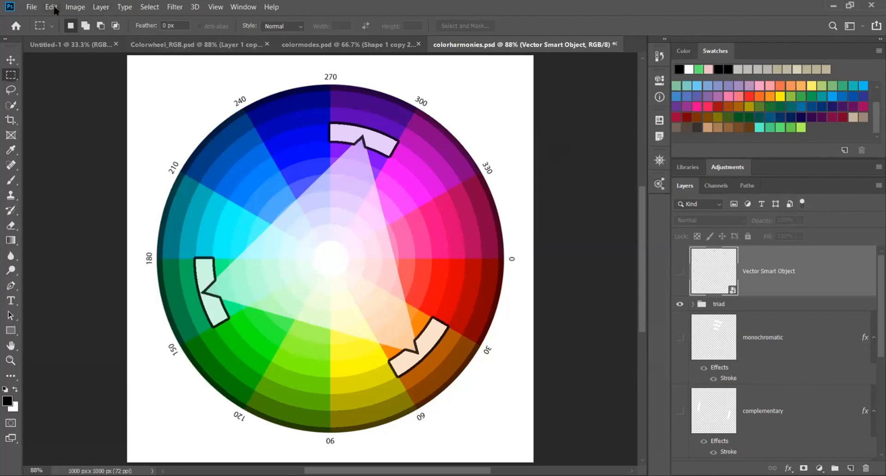
left_click(75, 7)
mouse_move(115, 20)
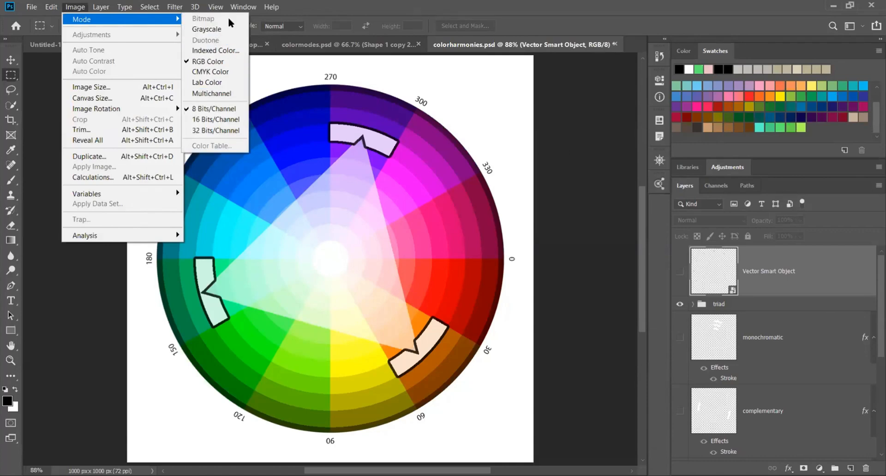
left_click(483, 96)
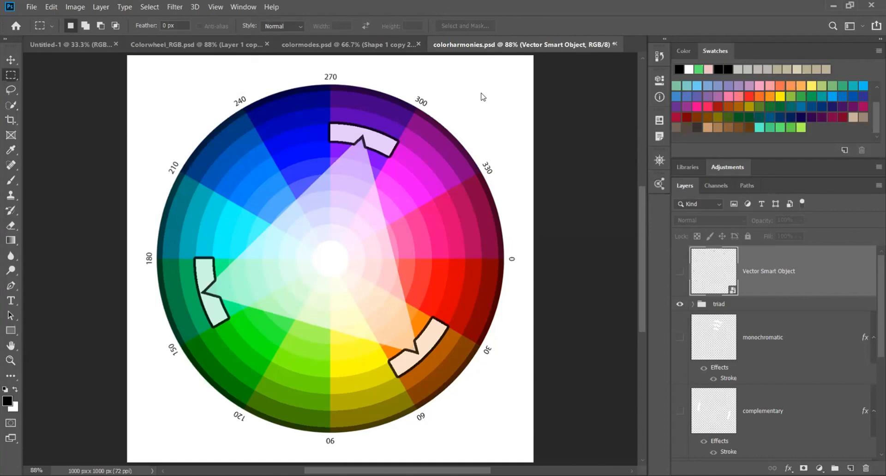
Switch to colormodes.psd, fit it to the window, and add a new empty layer beneath the blue circle
left_click(409, 45)
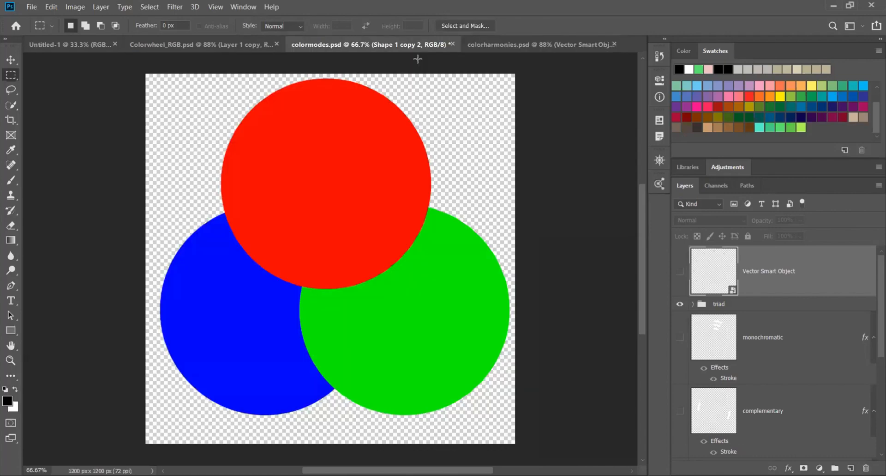
scroll(397, 125, "up", 1)
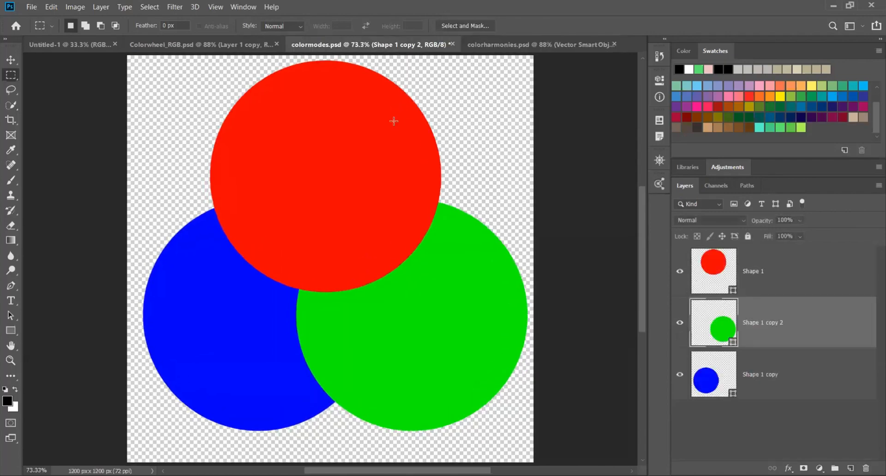
left_click(744, 373)
left_click(851, 467)
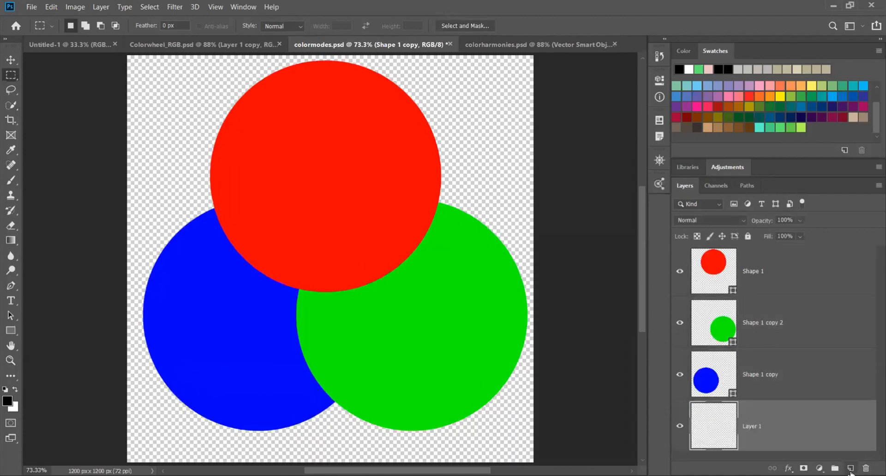
Try a white fill on the new layer beneath the circles and discard that layer
key("ctrl+BackSpace")
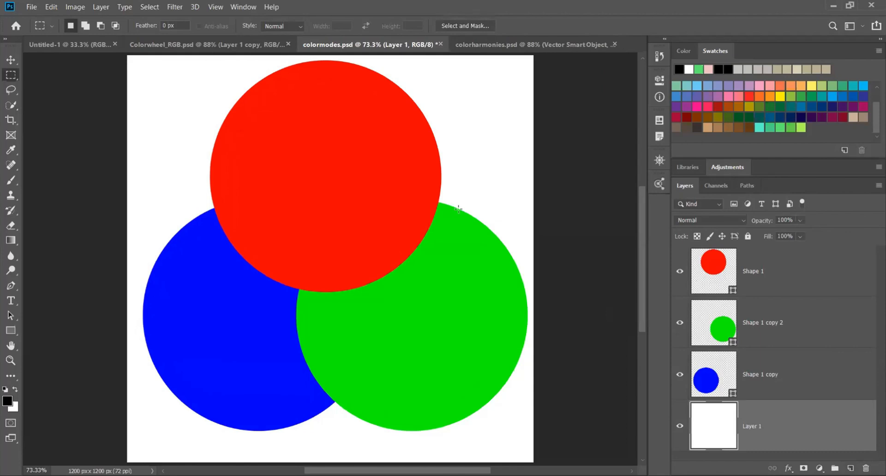
left_click(723, 258)
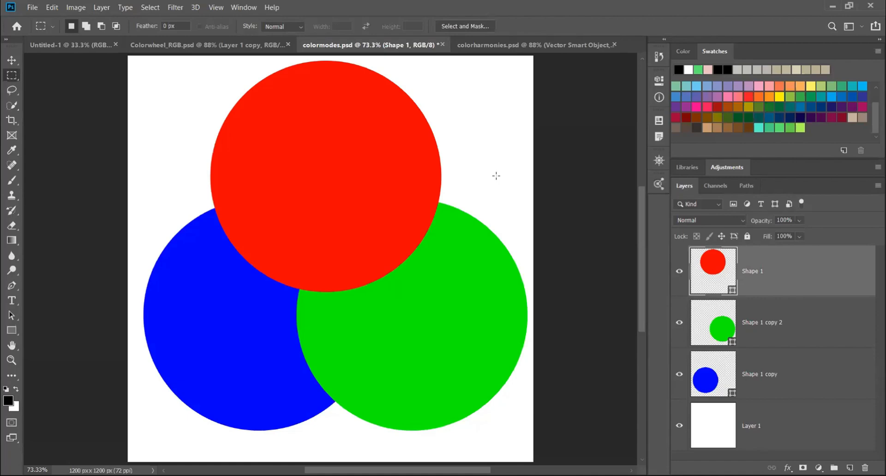
left_click(744, 220)
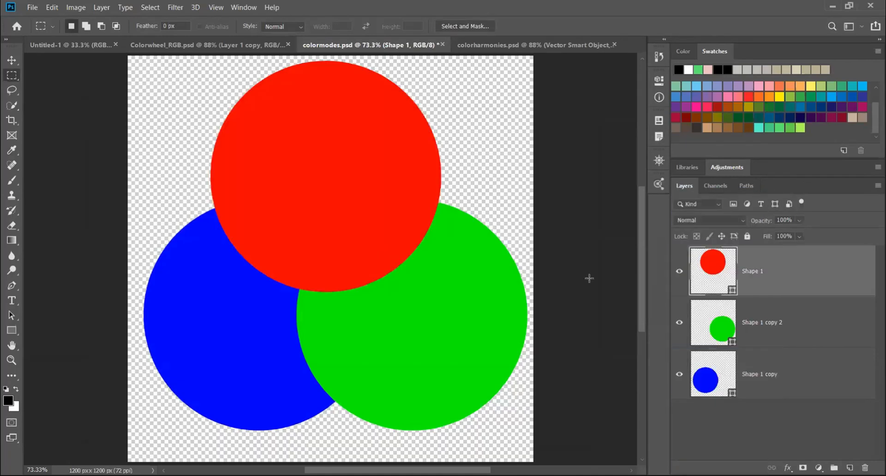
Set the blending mode of the red circle layer and the green circle layer to Lighten
left_click(706, 220)
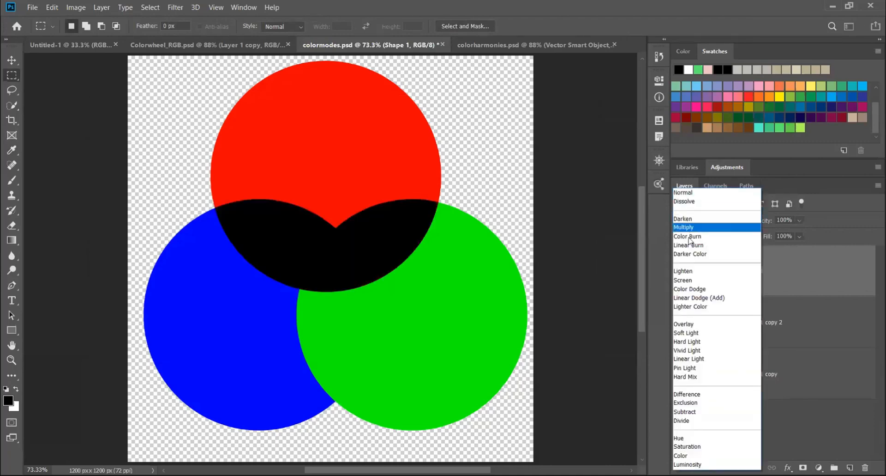
left_click(684, 273)
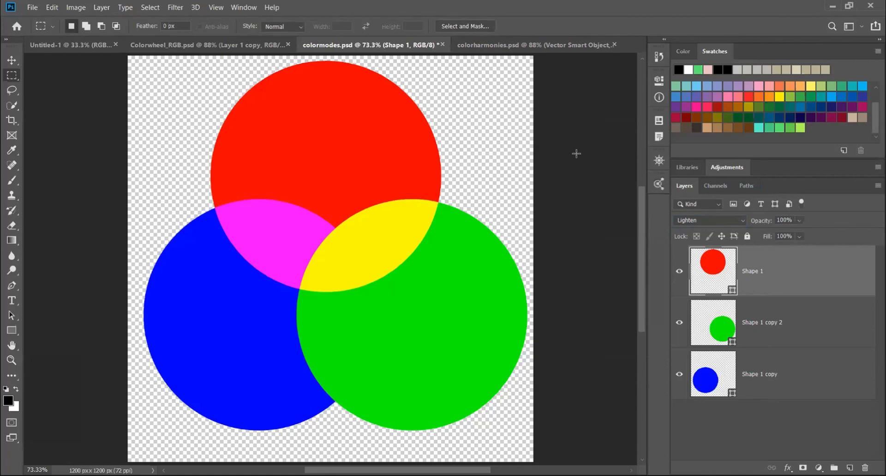
left_click(773, 327)
left_click(726, 220)
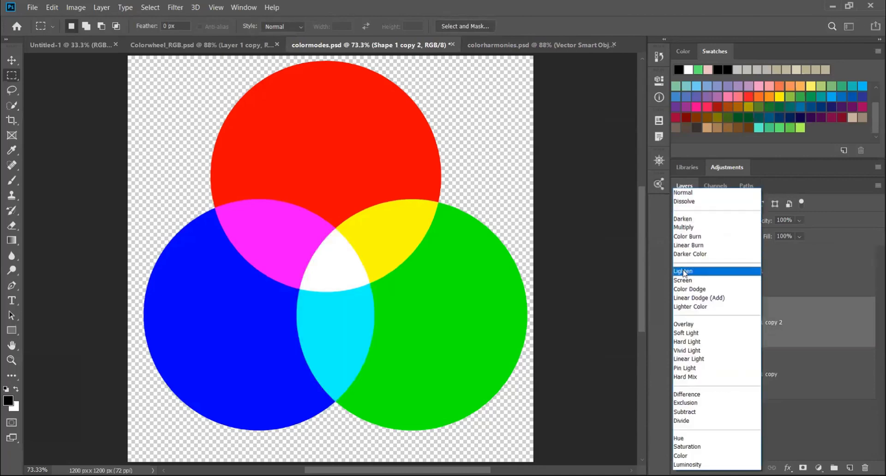
left_click(702, 270)
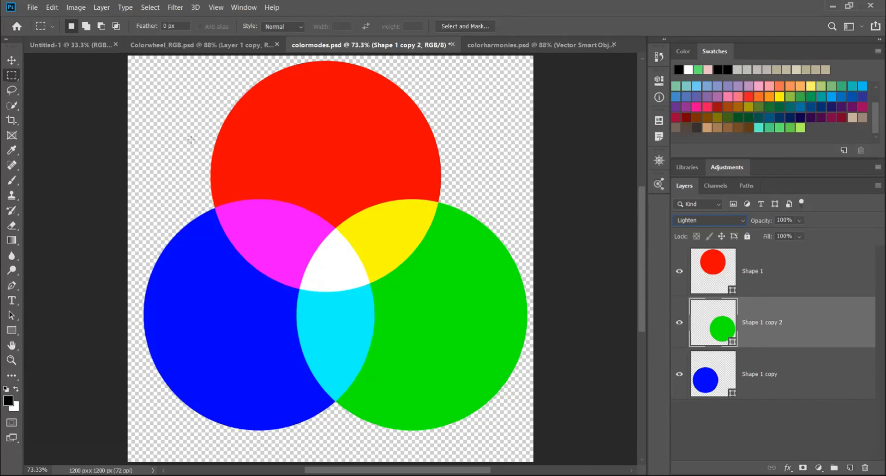
Add an Invert adjustment layer above the red circle layer to turn the RGB circles into their inverse colors
left_click(778, 277)
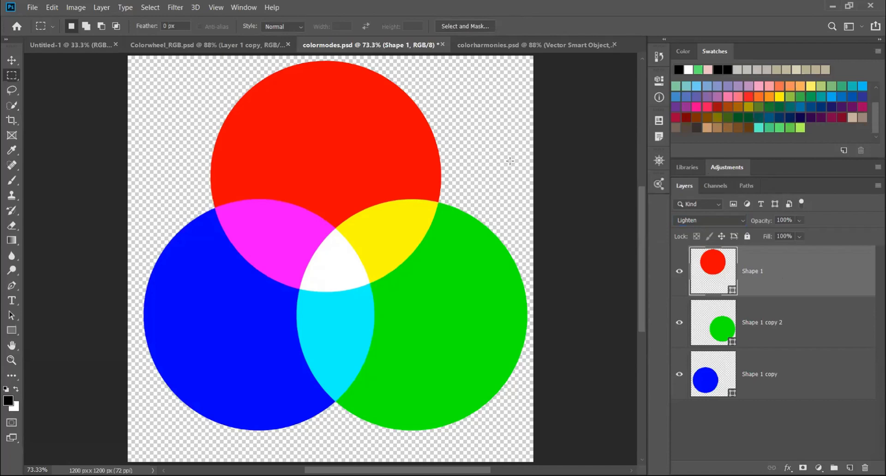
left_click(734, 167)
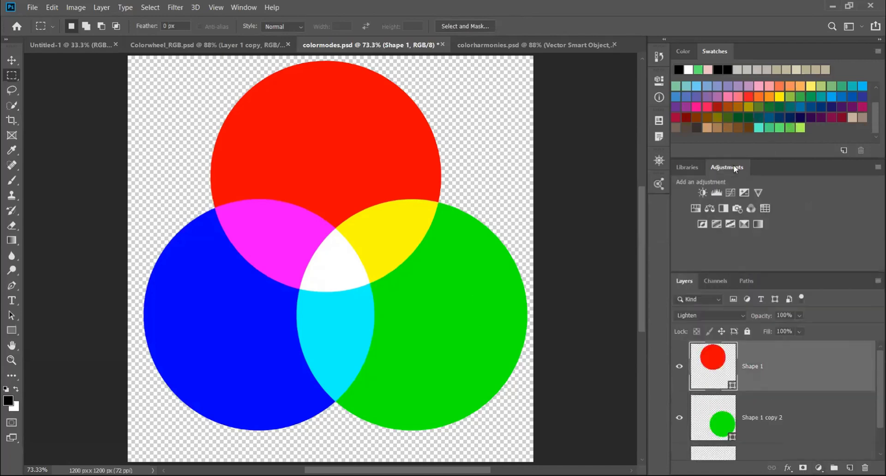
left_click(703, 225)
left_click(622, 73)
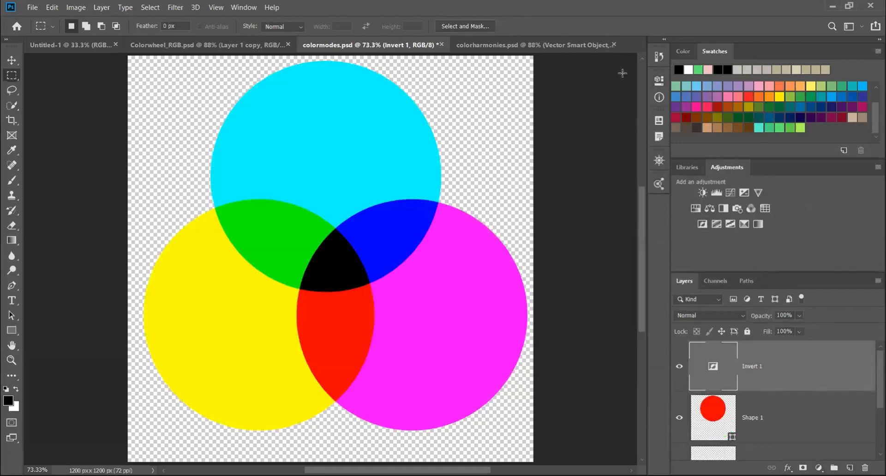
left_click(731, 167)
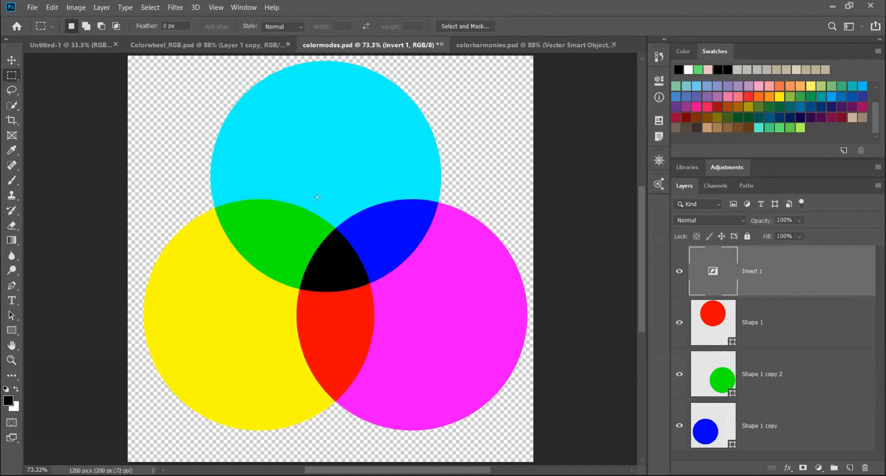
Mark the overlapping center of the circles with a temporary rectangular selection, and switch to the Untitled-1 document fitted to the window
left_click_drag(282, 196, 386, 364)
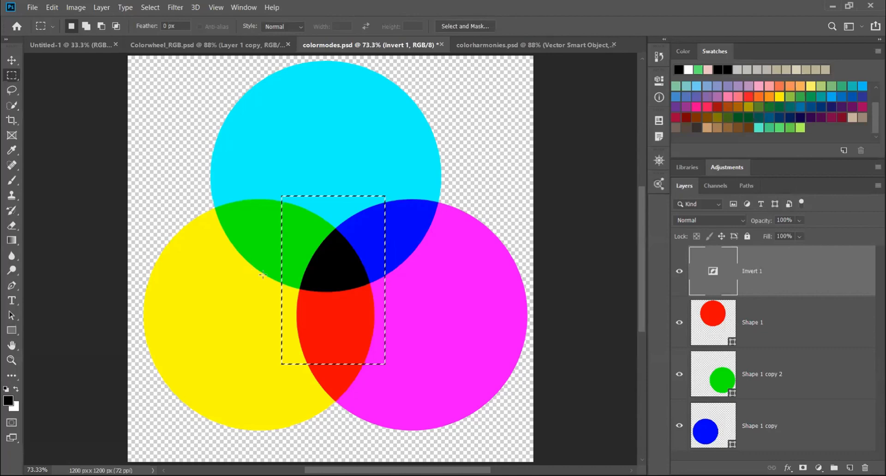
left_click(506, 155)
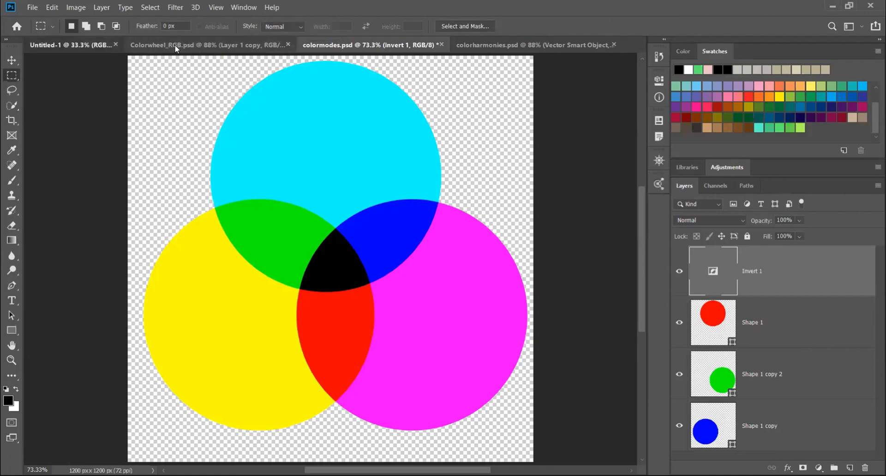
left_click(71, 45)
key("ctrl+0")
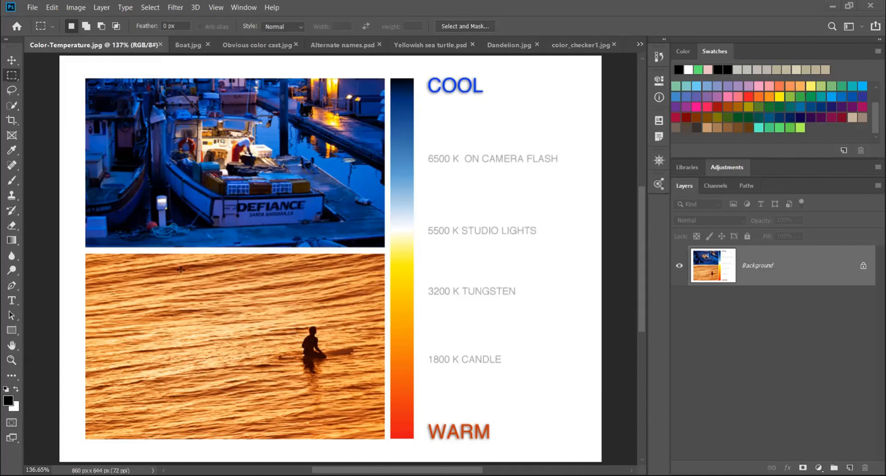
Mark the warm and cool photos in Color-Temperature.jpg with temporary rectangular selections, and bring up Boat.jpg
mouse_move(209, 309)
left_mouse_down()
mouse_move(326, 383)
mouse_move(350, 418)
left_mouse_up()
key("ctrl+d")
left_click_drag(300, 187, 182, 100)
key("ctrl+d")
left_click_drag(153, 279, 348, 356)
key("ctrl+d")
left_click(187, 44)
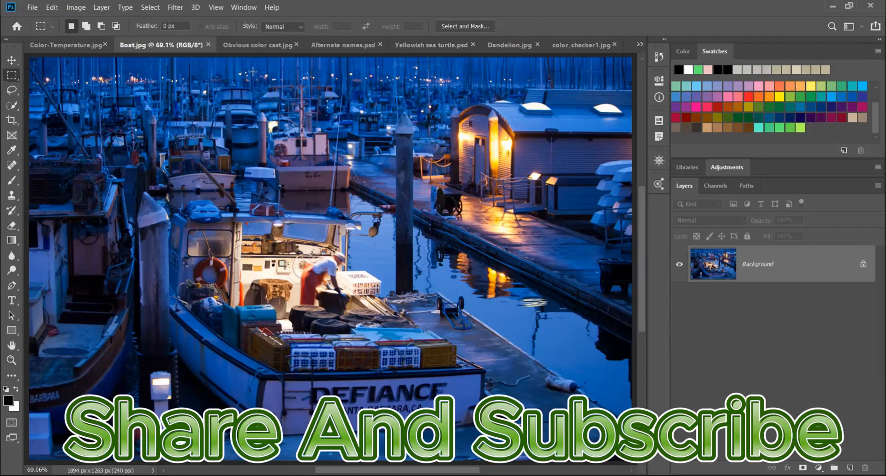
Switch to Obvious color cast.jpg and display the color controls as HSB sliders
left_click(248, 49)
scroll(301, 209, "up", 2)
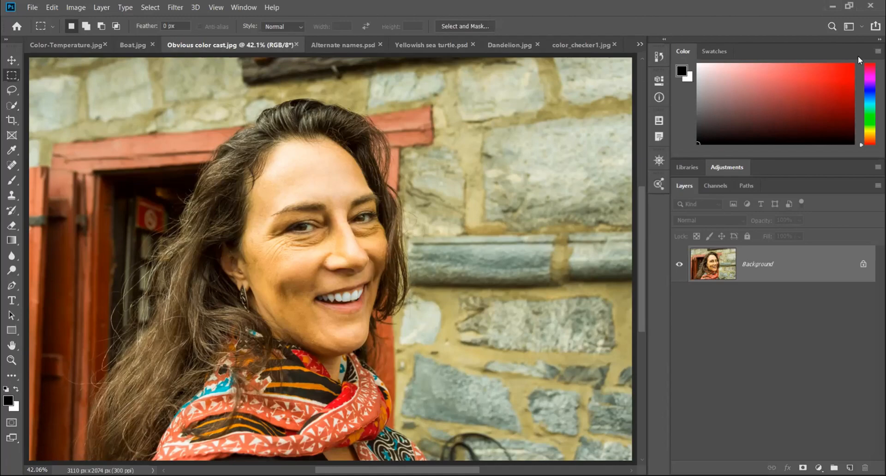
left_click(879, 51)
left_click(815, 107)
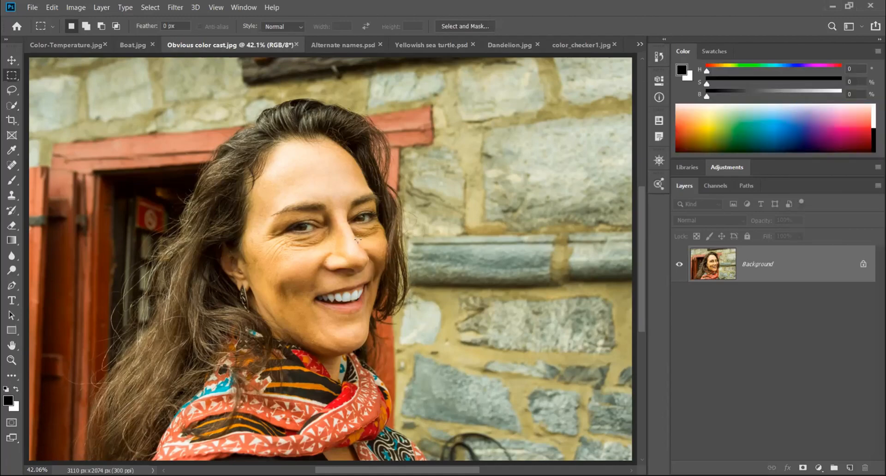
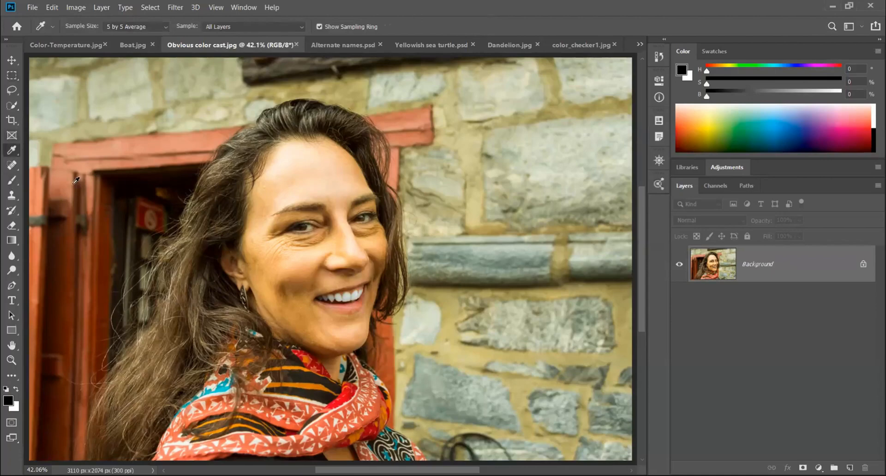
Sample the color of the woman's teeth and of the pale stone beside her with the Eyedropper
left_click(353, 296)
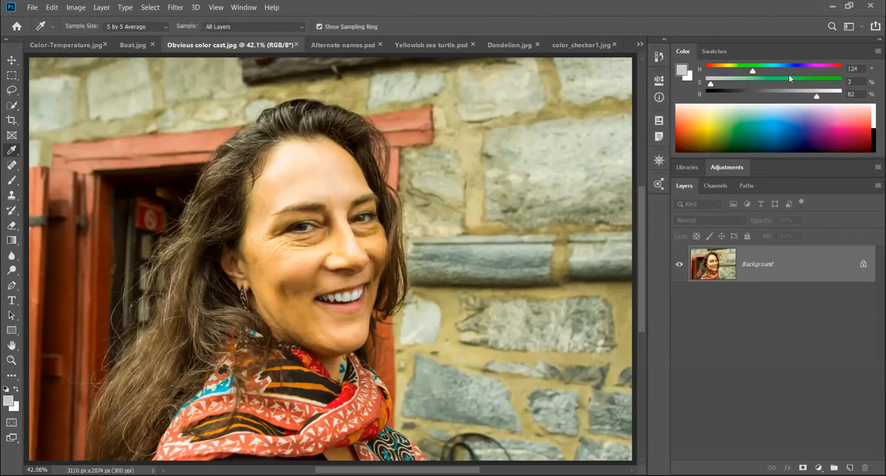
left_click(347, 297)
left_click(423, 318)
left_click(424, 317)
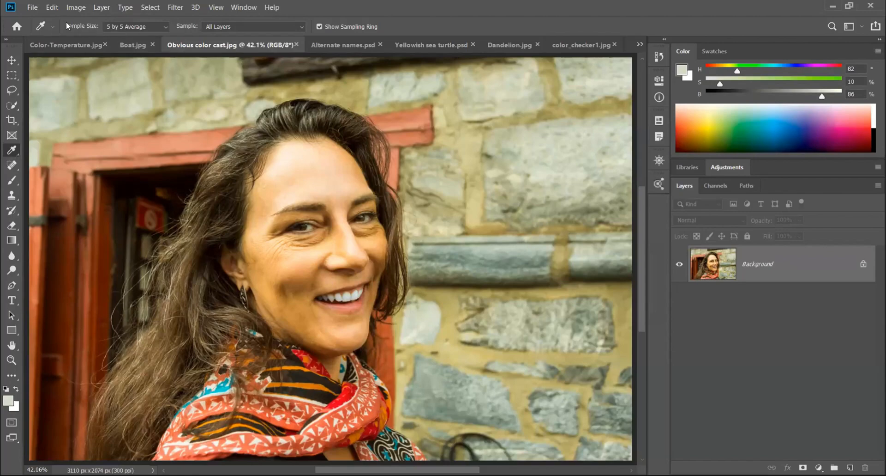
Set the Eyedropper sample size to Point Sample, examine individual pixels near the pale stone up close, and fit the photo to the window
left_click(134, 26)
left_click(132, 27)
key("m")
scroll(485, 293, "up", 3)
scroll(485, 293, "down", 3)
scroll(485, 293, "up", 3)
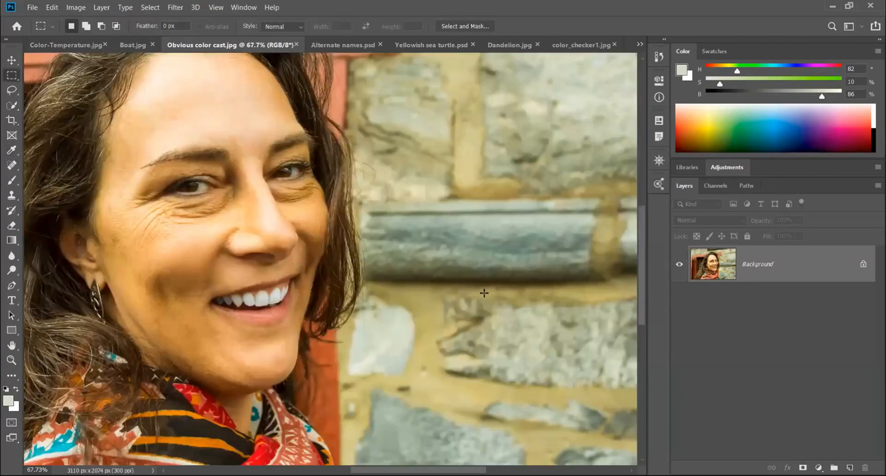
scroll(485, 293, "down", 4)
key("z")
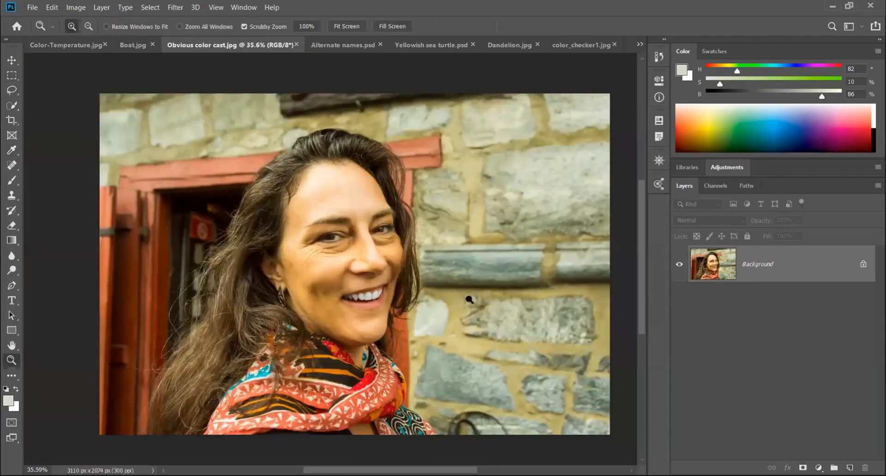
key("m")
scroll(445, 301, "up", 5)
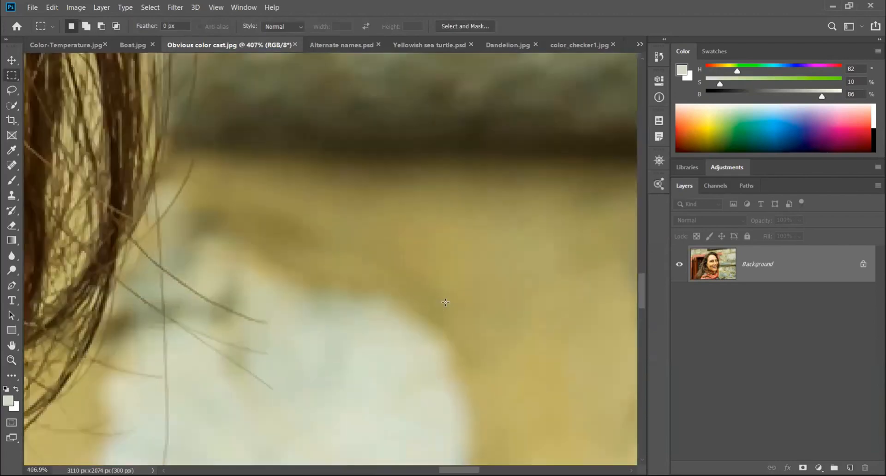
scroll(446, 302, "up", 5)
left_click_drag(436, 202, 552, 175)
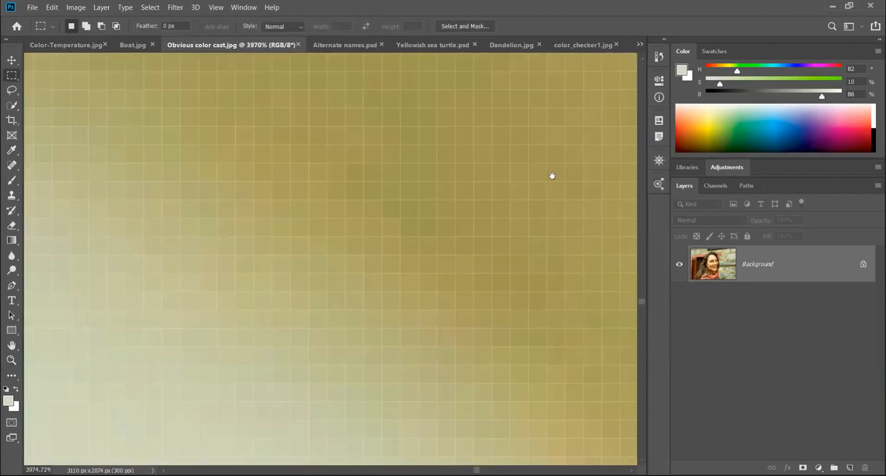
scroll(460, 305, "down", 3)
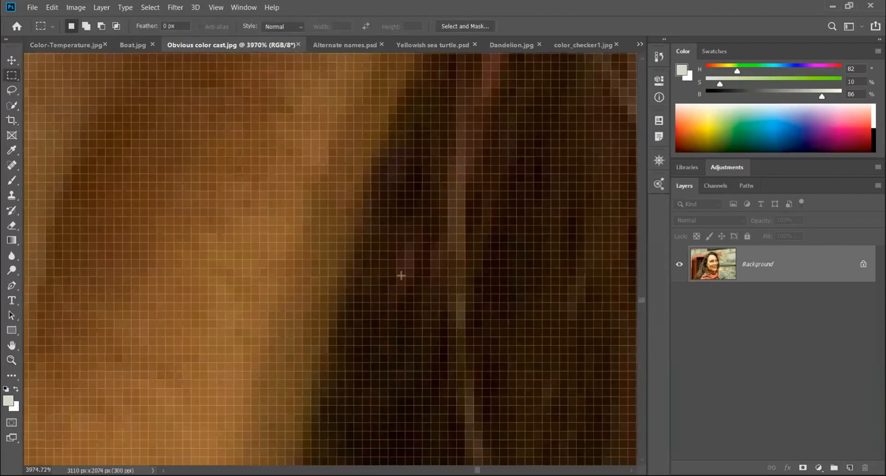
key("ctrl+0")
Compare the Eyedropper sample sizes, trying 5 by 5 Average, and settle on 3 by 3 Average
key("i")
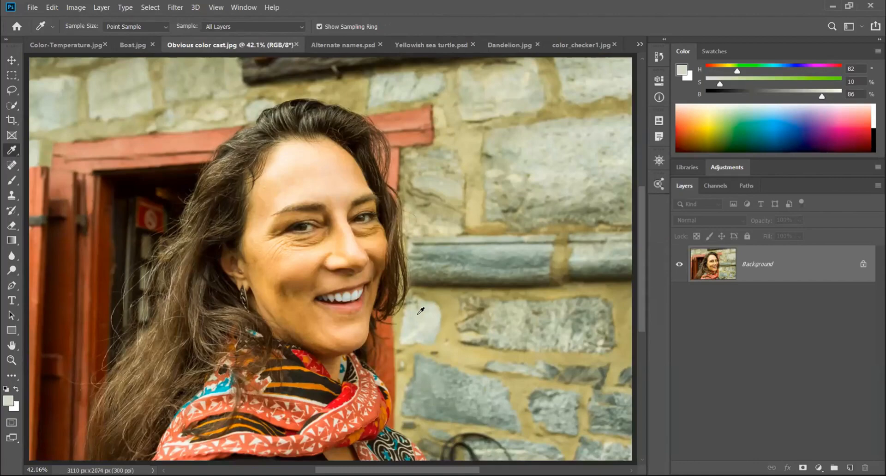
left_click(129, 27)
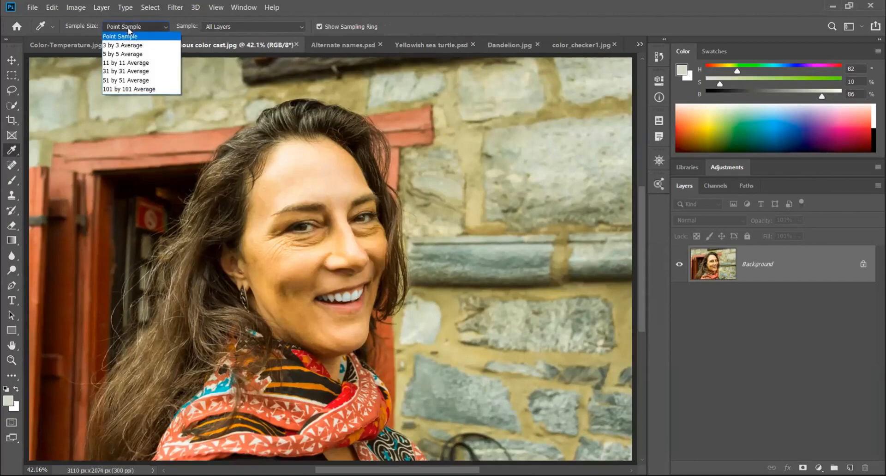
left_click(123, 45)
left_click(139, 28)
key("Down")
key("Return")
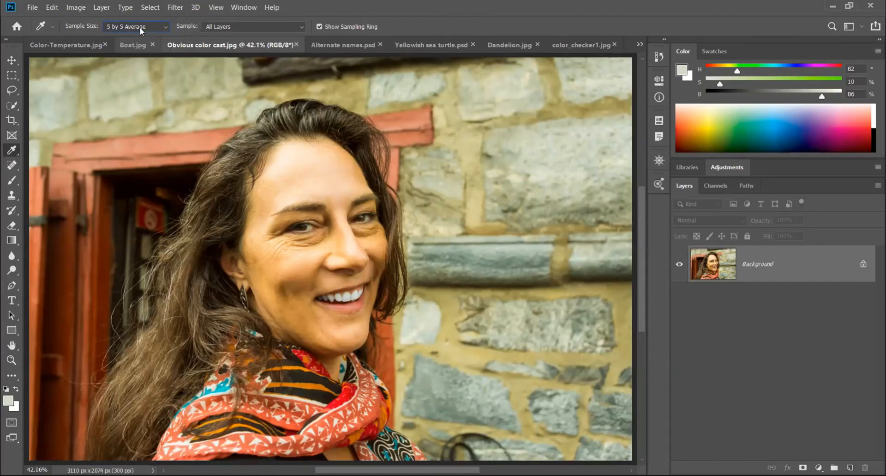
left_click(139, 27)
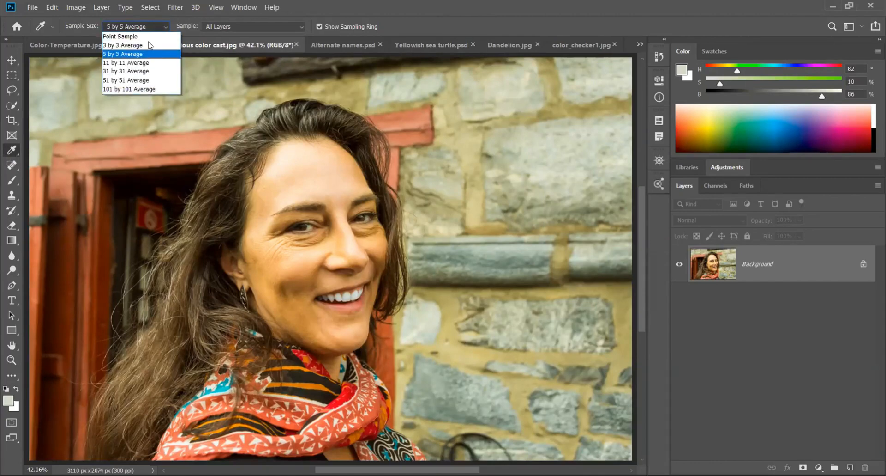
left_click(148, 41)
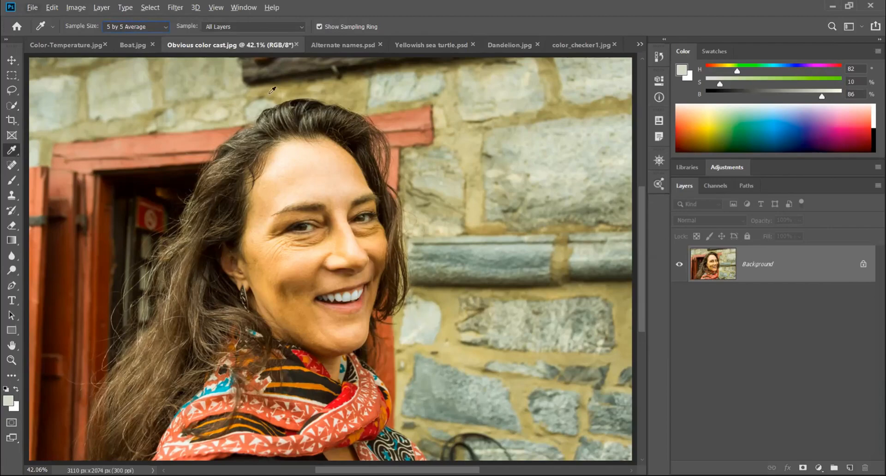
left_click(150, 27)
left_click(139, 44)
Sample the pale stone beside the woman's face at several nearby spots to read its color
left_click(420, 317)
left_click(422, 315)
left_click(423, 314)
left_click(422, 316)
Mark the pale stone and the woman's mouth with temporary rectangular selections as the neutral areas to check
left_click(11, 75)
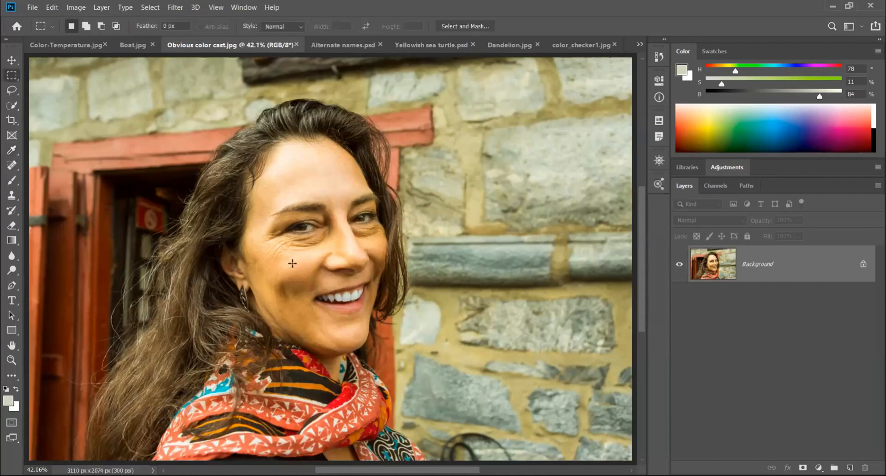
left_click_drag(383, 283, 460, 362)
key("ctrl+d")
left_click_drag(406, 283, 461, 376)
key("ctrl+d")
left_click_drag(315, 274, 376, 331)
left_click_drag(311, 274, 376, 330)
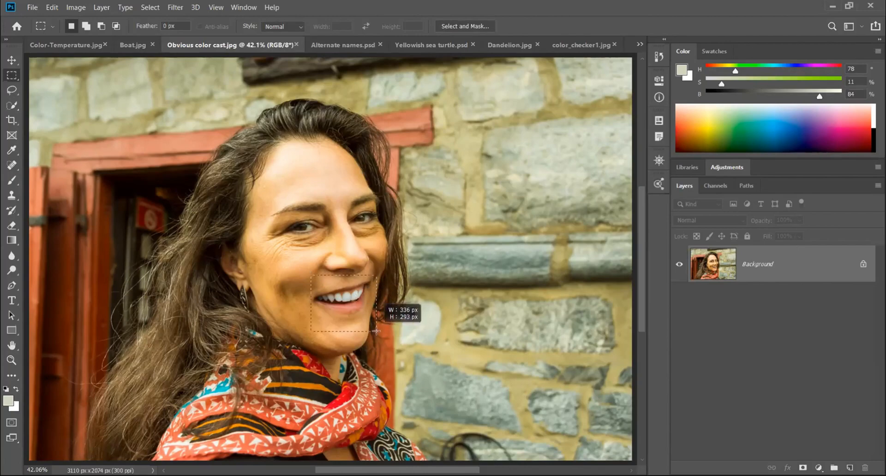
left_click(397, 303)
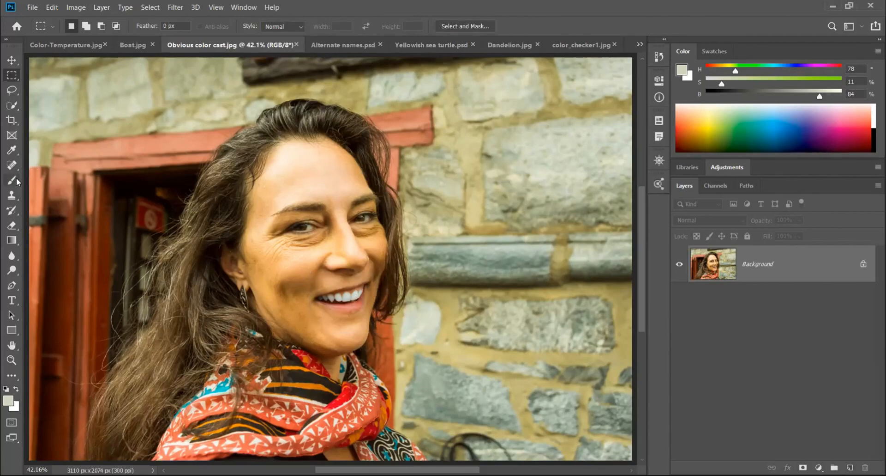
Resample the pale stone's color as the foreground color and return to the Rectangular Marquee tool
key("i")
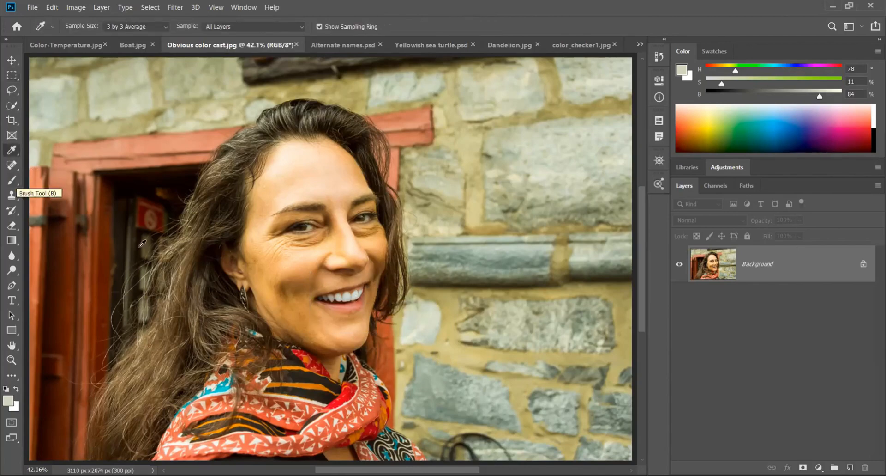
left_click(425, 313)
left_click(11, 75)
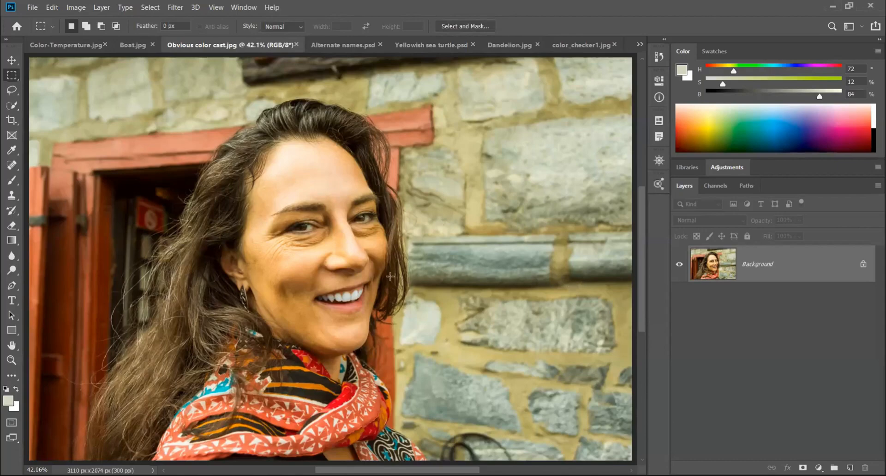
Try Auto Tone on the photo, sample the pale stone to check its color, and undo the correction
left_click(83, 8)
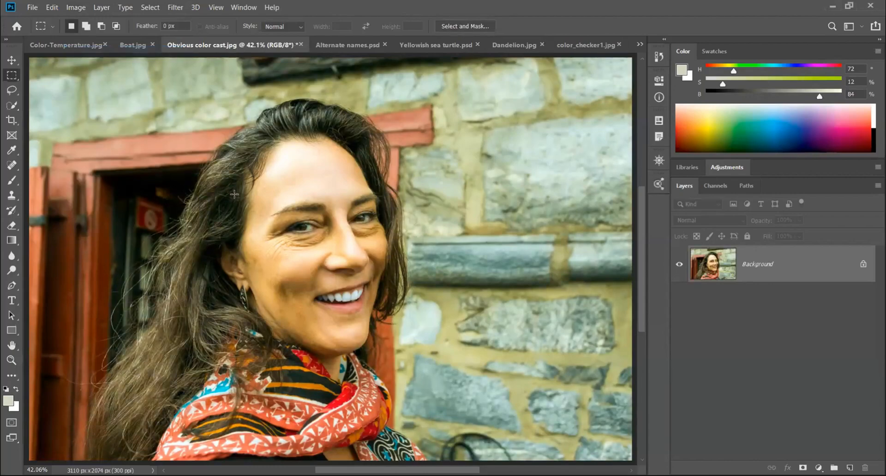
key("i")
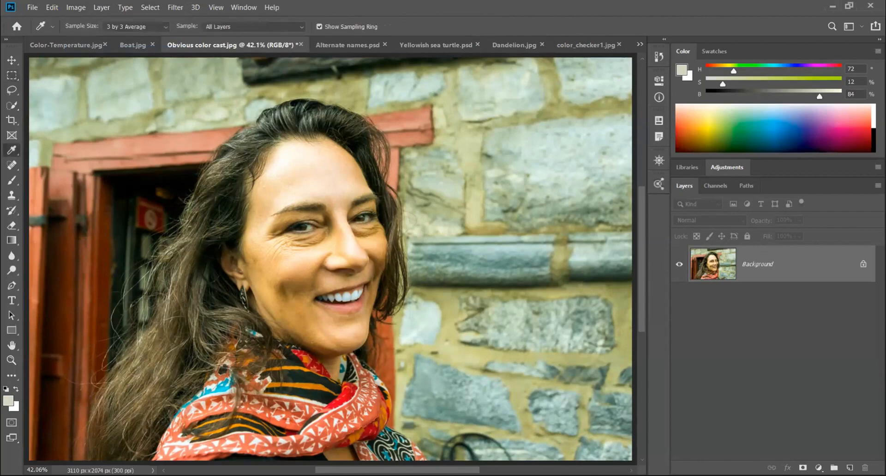
left_click(421, 317)
left_click(420, 316)
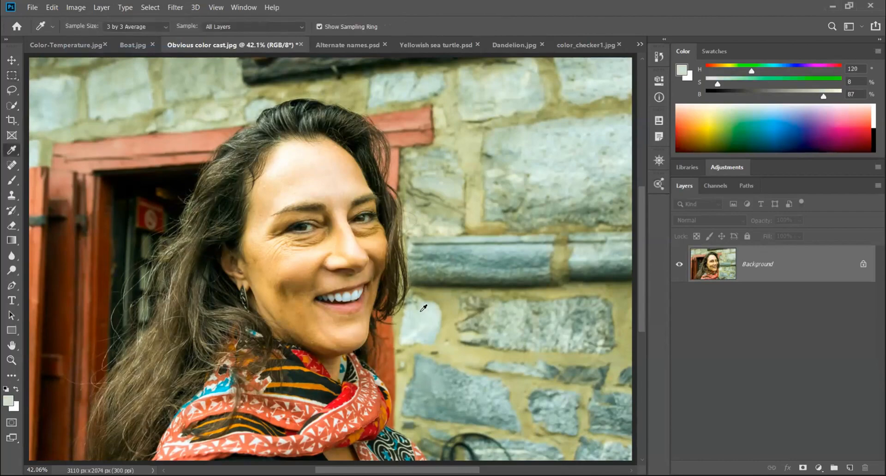
left_click(421, 313)
key("ctrl+z")
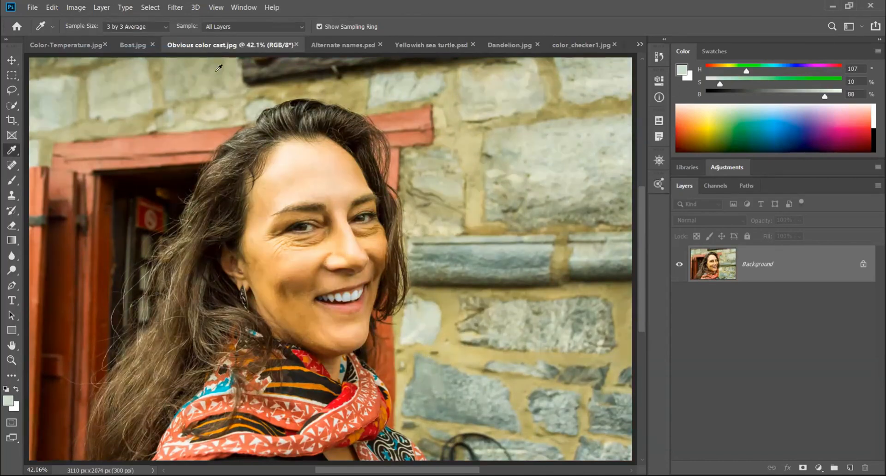
Try Auto Color on the photo, sample the pale stone to check its color, and undo the correction
left_click(80, 8)
left_click(81, 69)
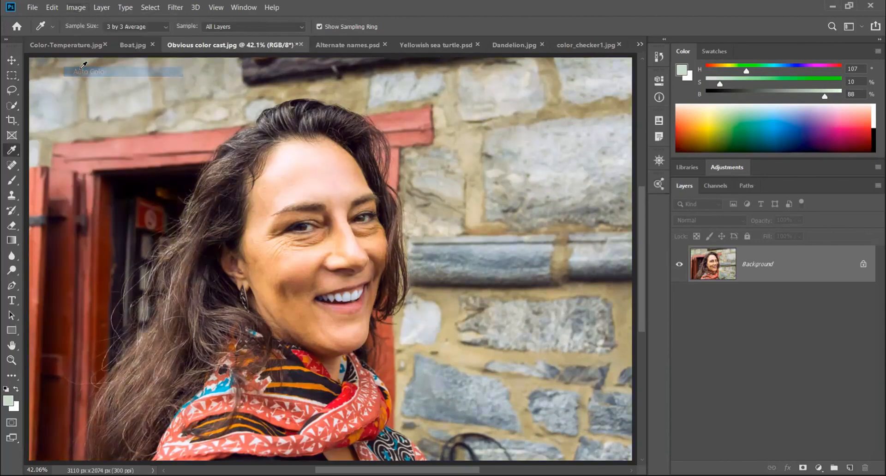
left_click(422, 315)
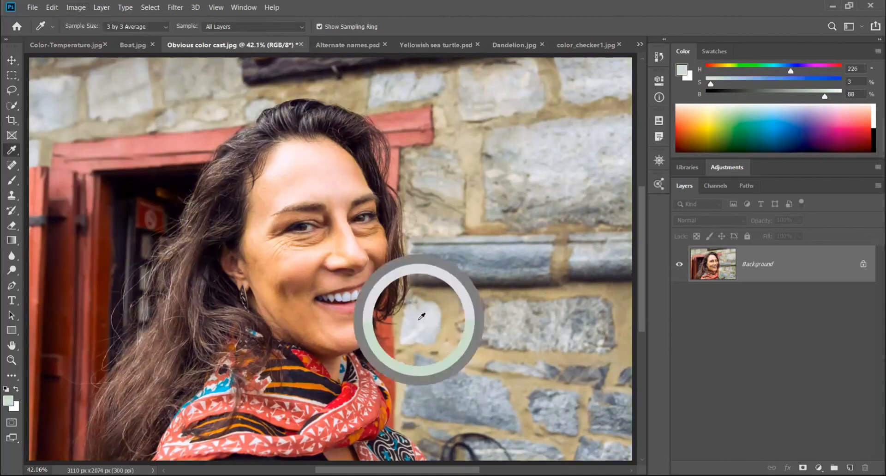
left_click(422, 315)
left_click(422, 313)
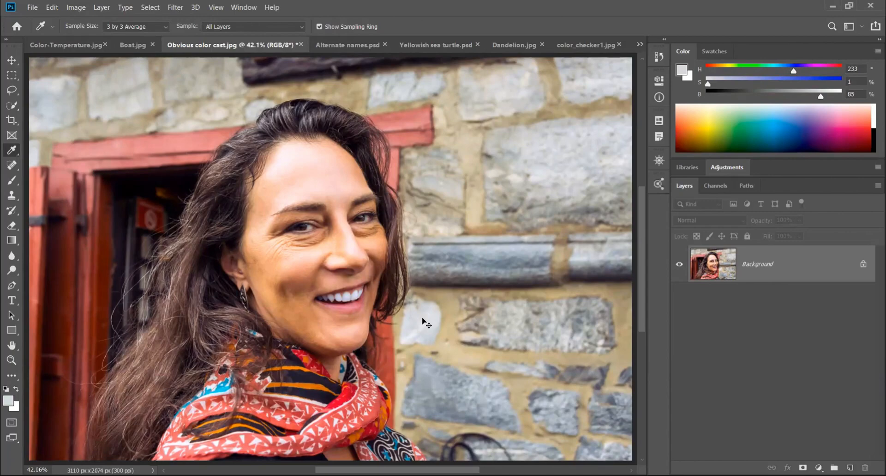
key("ctrl+z")
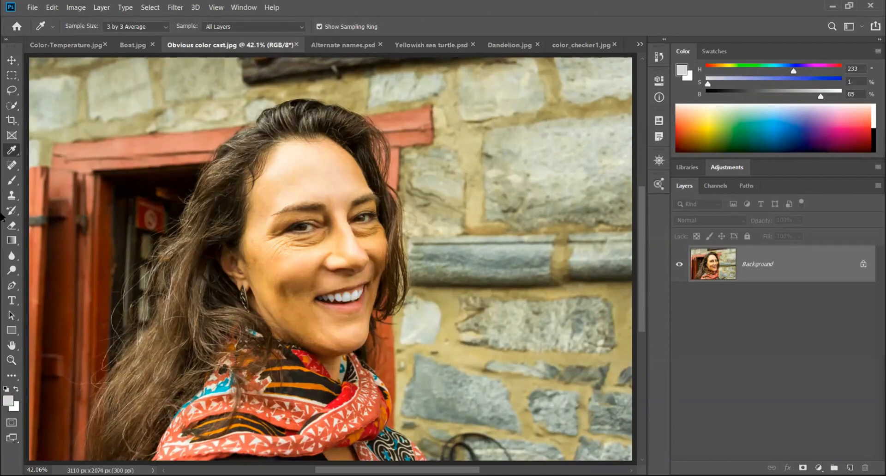
Sample the pale stone in the uncorrected photo with the Eyedropper to read its color cast
left_click(12, 78)
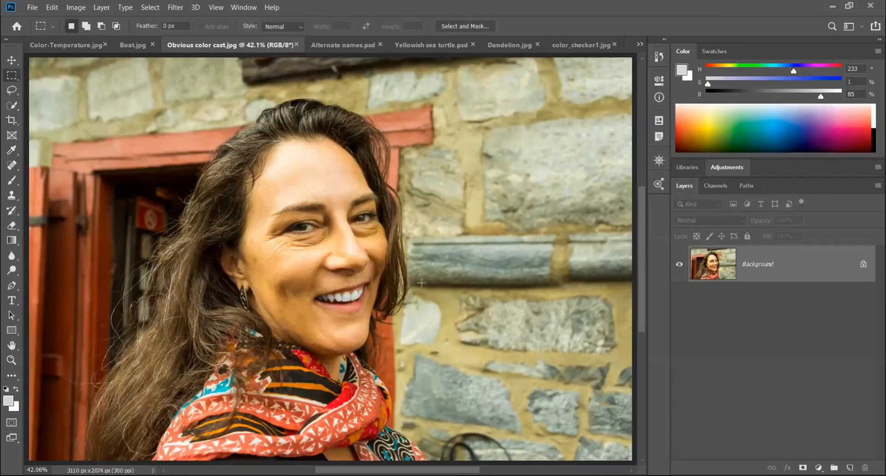
key("i")
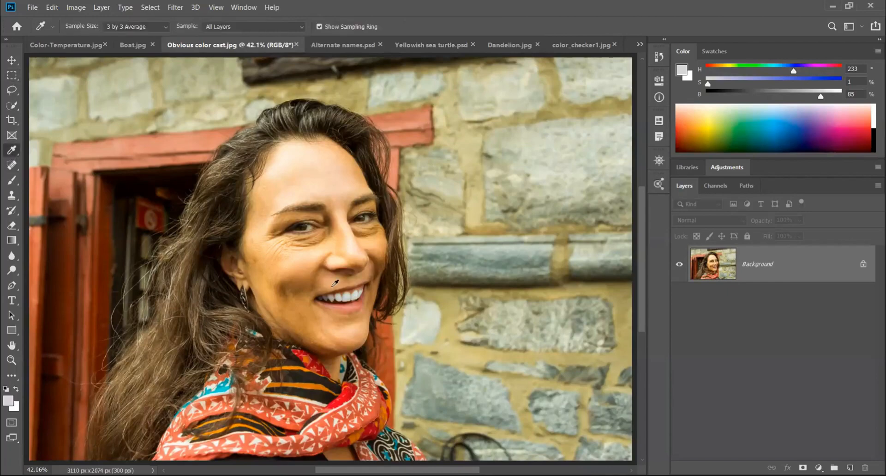
left_click(425, 316)
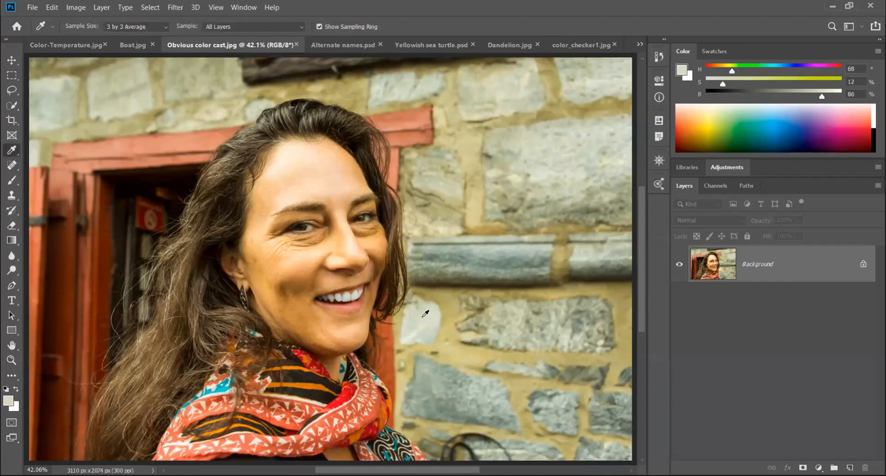
left_click(425, 313)
Show the color wheel in Alternate names.psd fitted without panels and mark the Lime-to-Yellow range with temporary rectangular selections
left_click(340, 48)
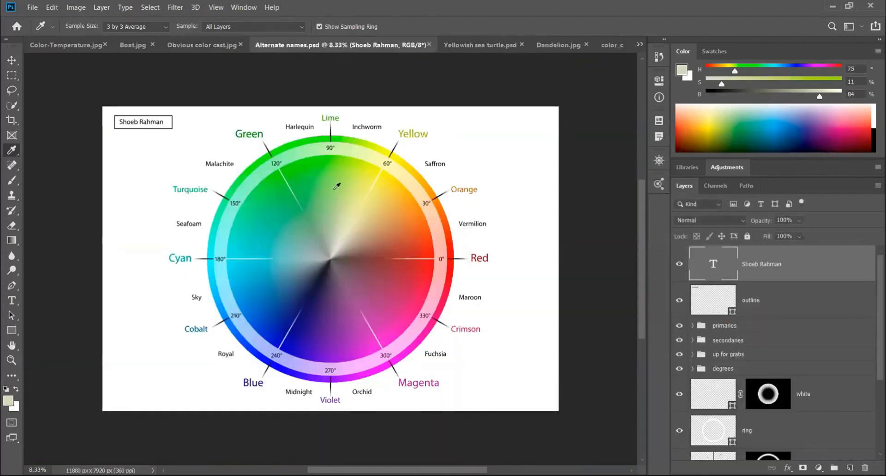
scroll(337, 186, "up", 2)
key("Tab")
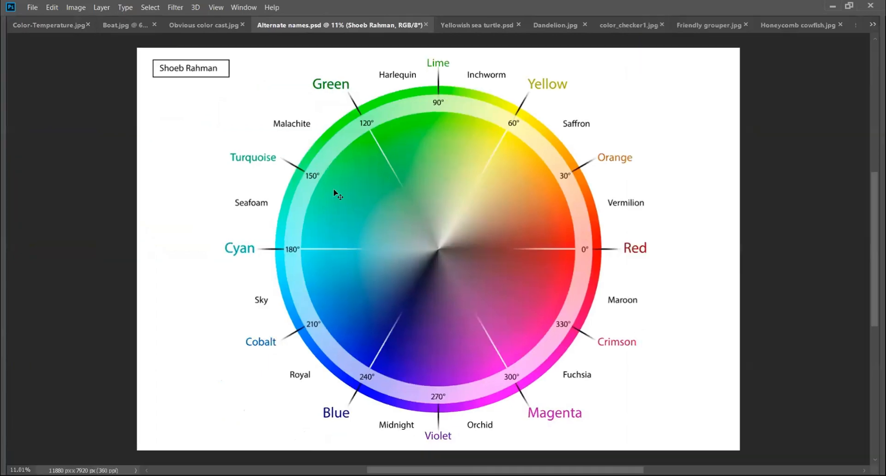
key("ctrl+0")
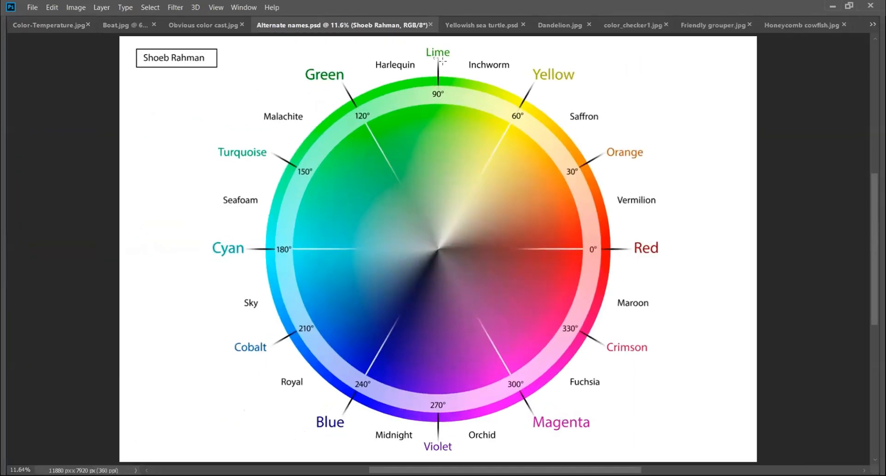
left_click_drag(434, 58, 540, 122)
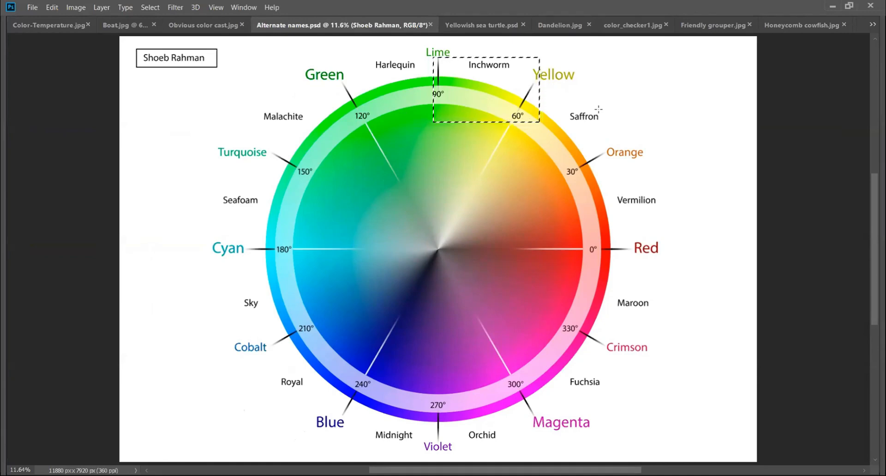
key("ctrl+d")
mouse_move(579, 68)
left_mouse_down()
mouse_move(395, 98)
mouse_move(397, 120)
left_mouse_up()
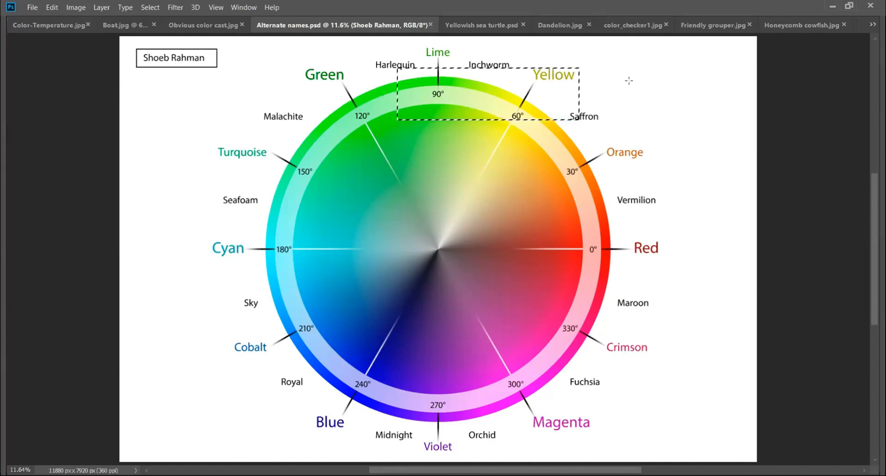
key("ctrl+d")
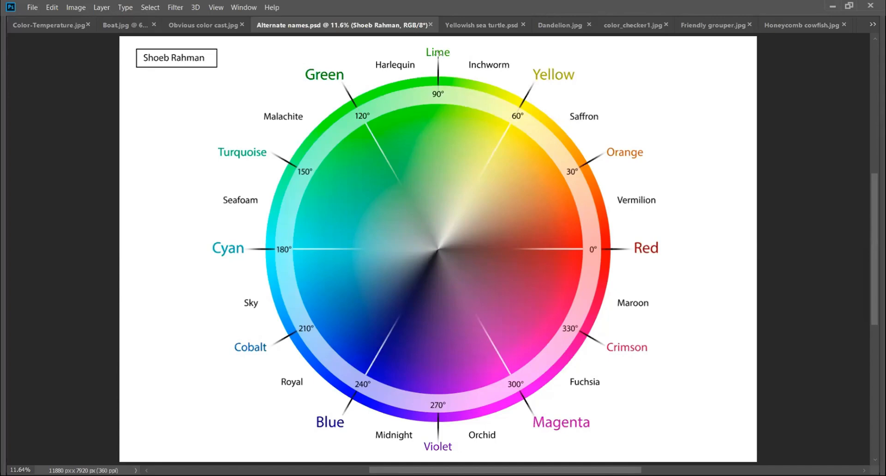
Return to Obvious color cast.jpg with the panels shown, apply Auto Tone and sample the pale stone
left_click(195, 29)
key("Tab")
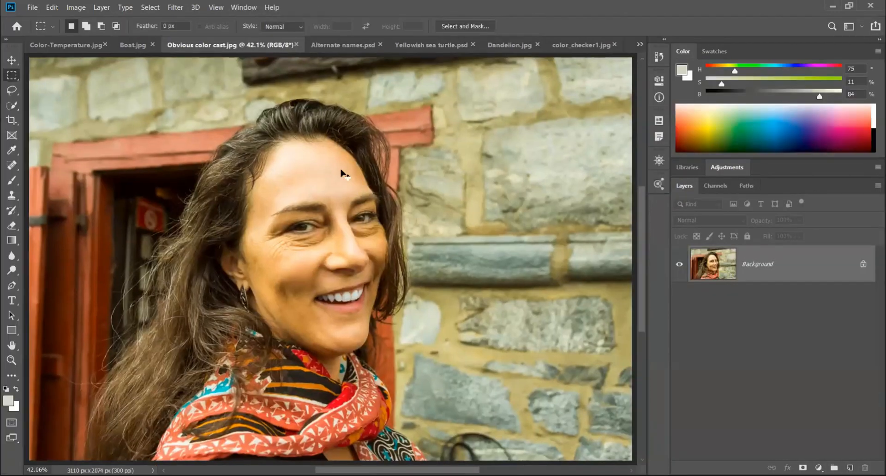
left_click(75, 8)
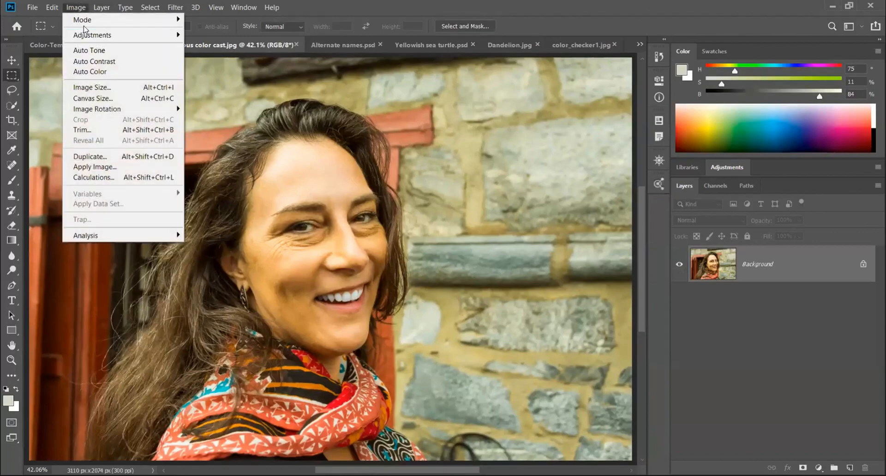
left_click(82, 50)
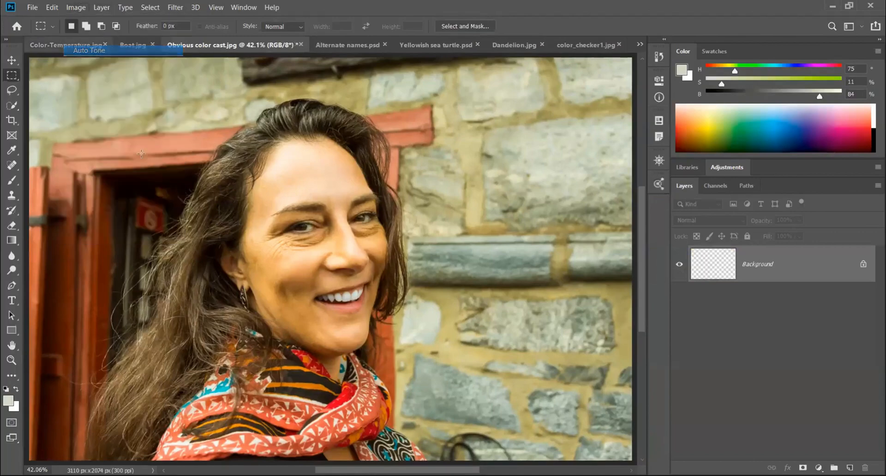
left_click(10, 150)
left_click(429, 316)
left_click(423, 313)
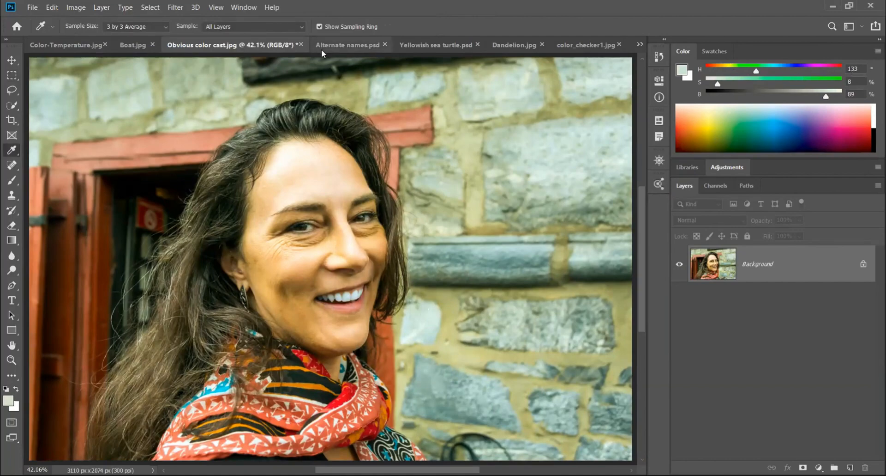
Mark the Green and Malachite area around 120° on the Alternate names.psd wheel with a temporary rectangular selection
left_click(347, 45)
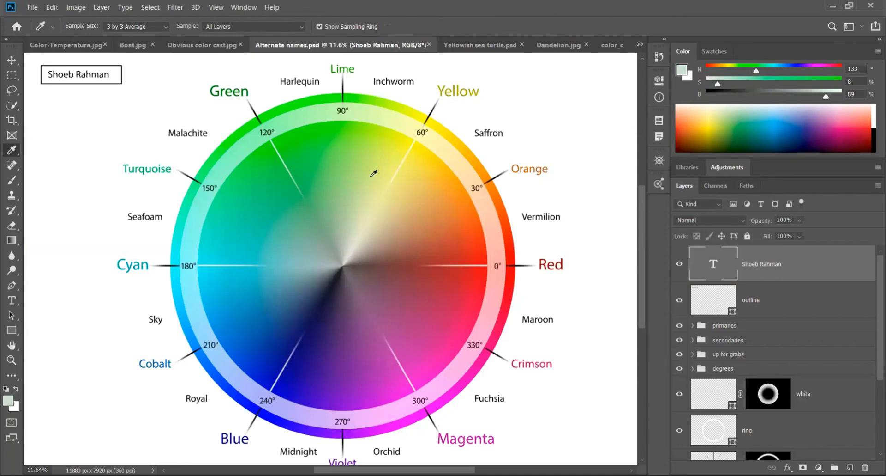
left_click(11, 75)
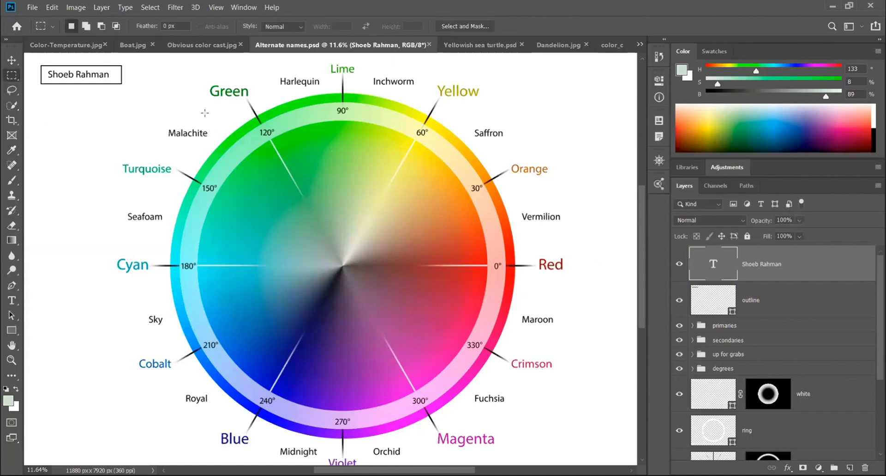
left_click_drag(198, 73, 291, 163)
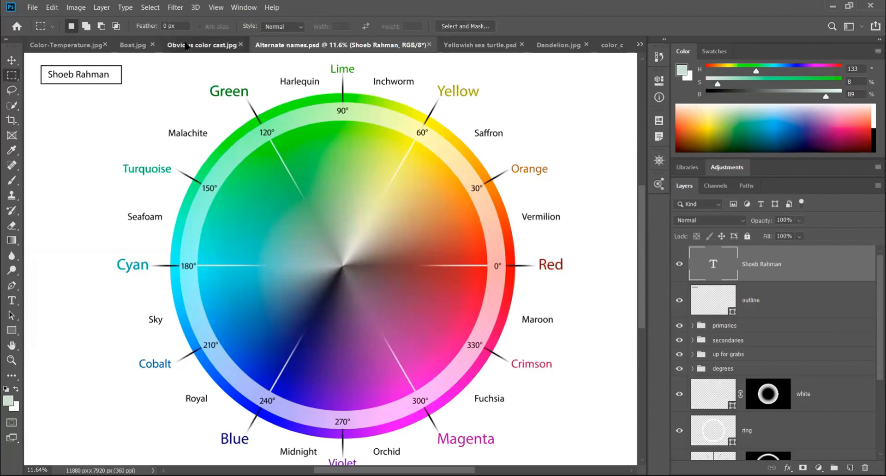
Apply Auto Color to Obvious color cast.jpg and sample the pale stone at several nearby spots
left_click(202, 45)
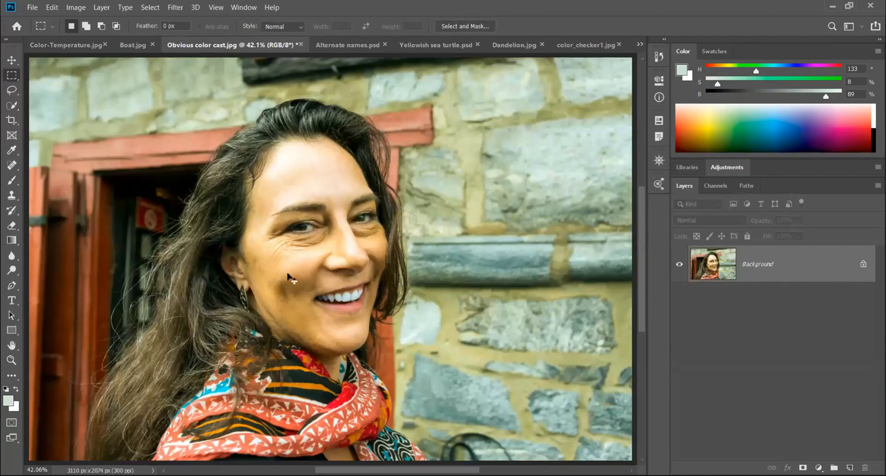
left_click(81, 7)
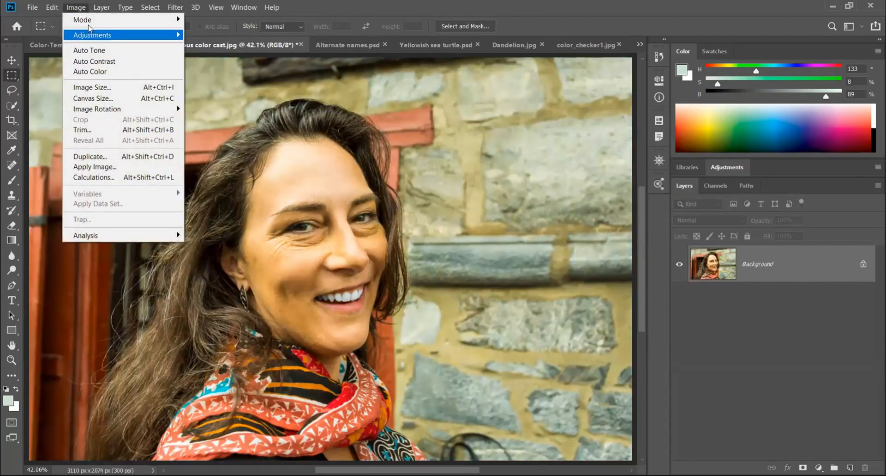
left_click(90, 72)
left_click(12, 150)
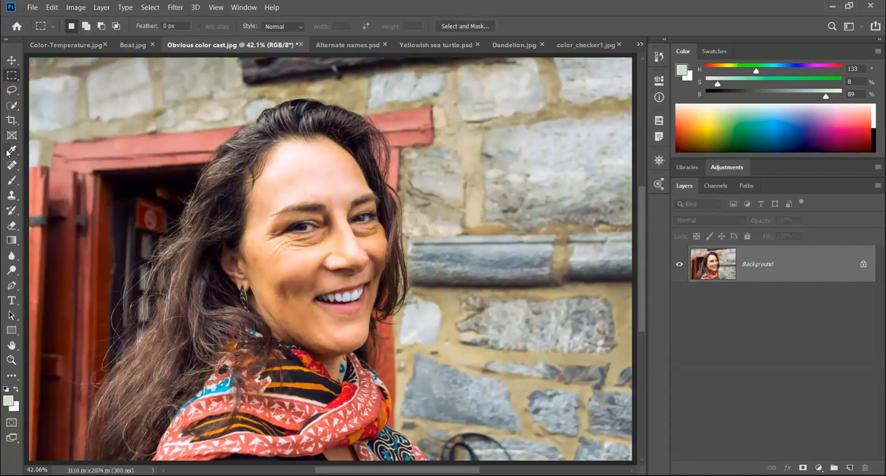
left_click(423, 314)
left_click(419, 317)
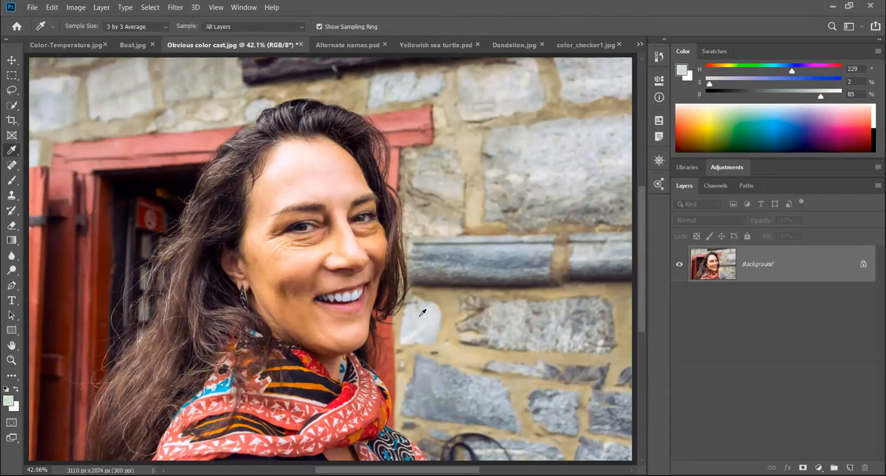
left_click(417, 325)
Mark the Cobalt-to-Blue area of the Alternate names.psd wheel with a temporary rectangular selection
left_click(348, 50)
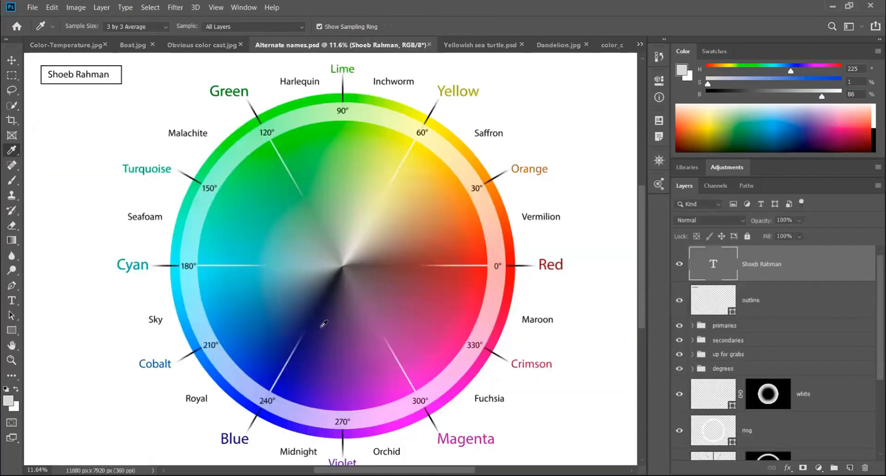
left_click(12, 75)
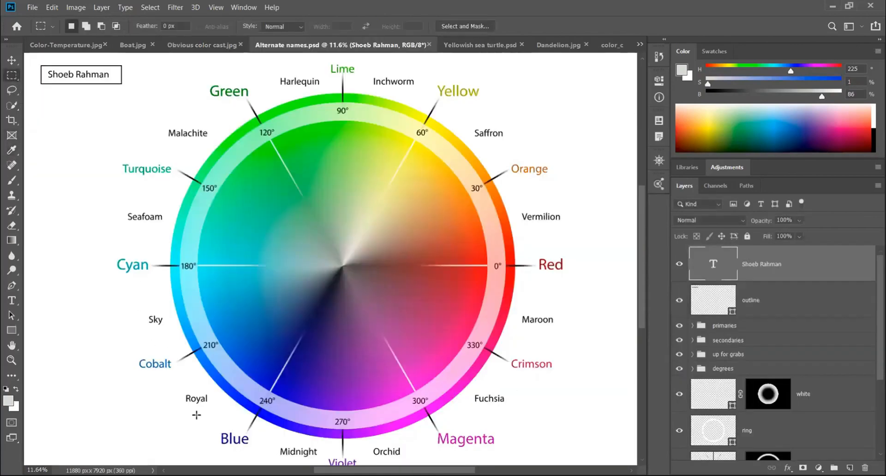
left_click_drag(137, 339, 289, 464)
key("ctrl+d")
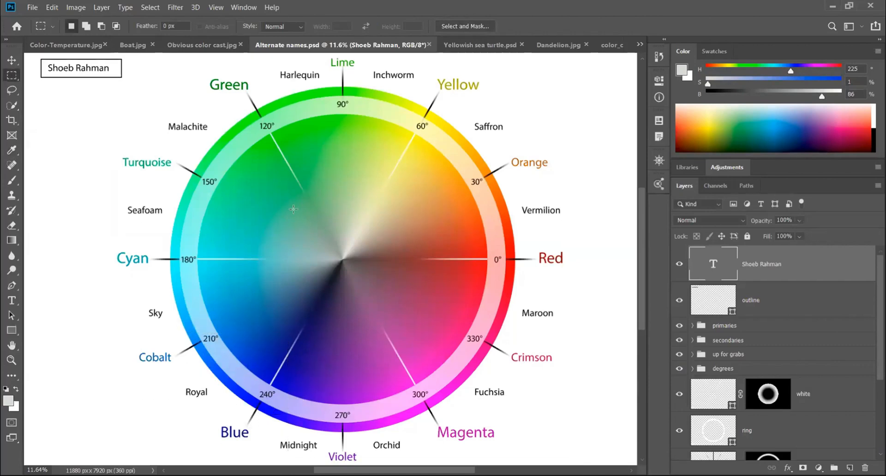
Resample several spots on the pale stone in the color-corrected photo of the woman
left_click(206, 46)
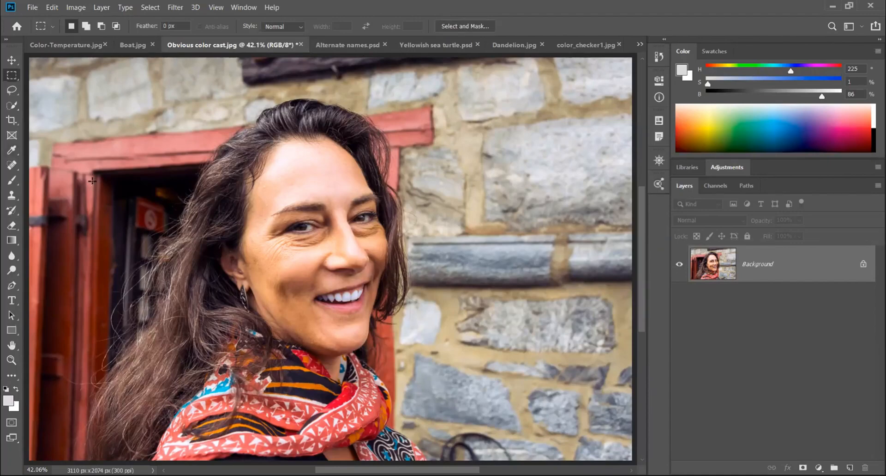
left_click(11, 150)
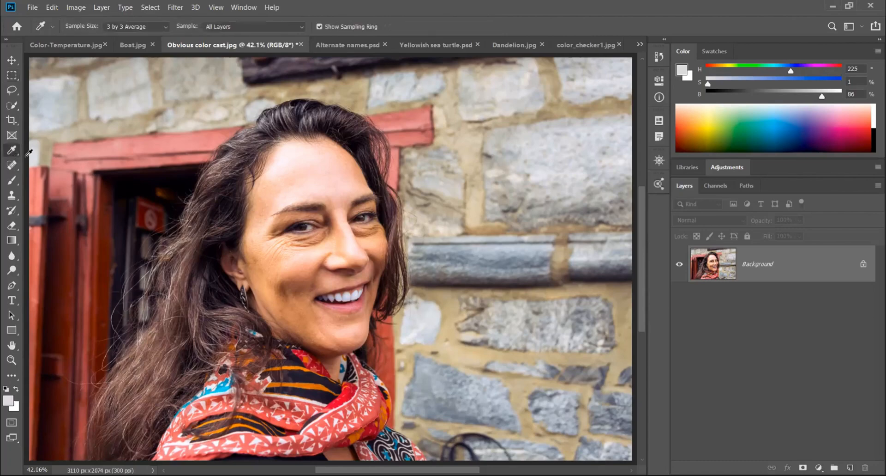
left_click(420, 319)
left_click_drag(428, 318, 427, 316)
left_click(431, 318)
Switch to Yellowish sea turtle.psd and delete its darken adjustment layer
left_click(12, 76)
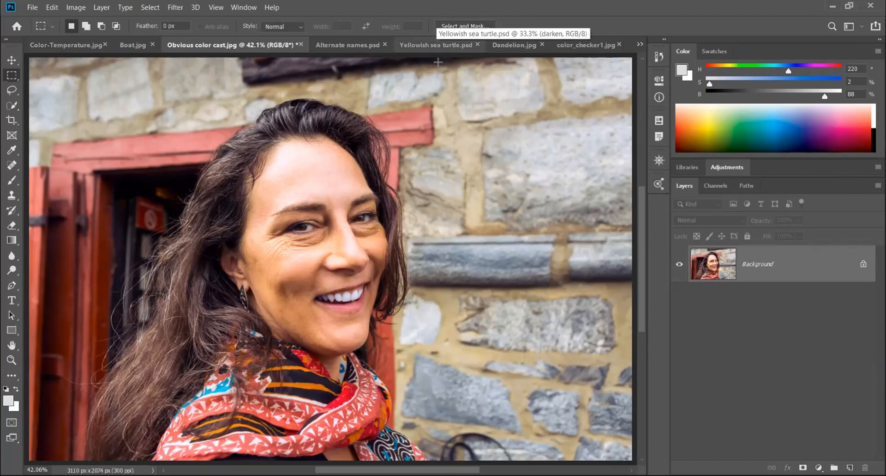
left_click(436, 45)
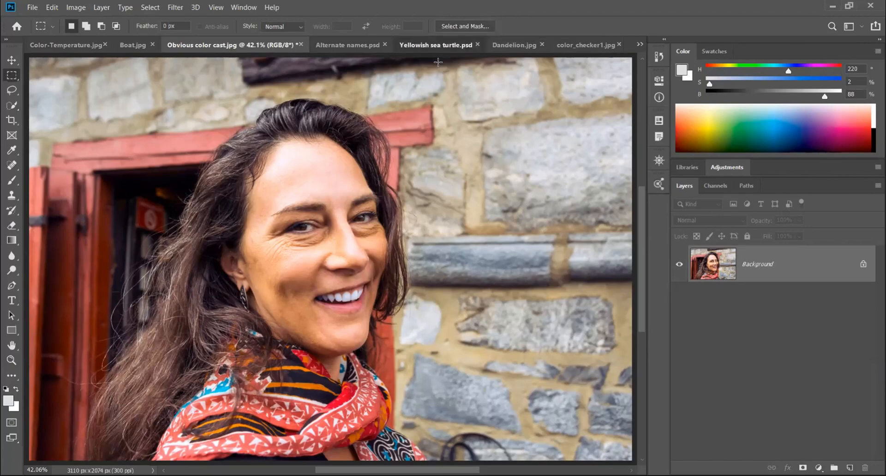
scroll(510, 247, "up", 2)
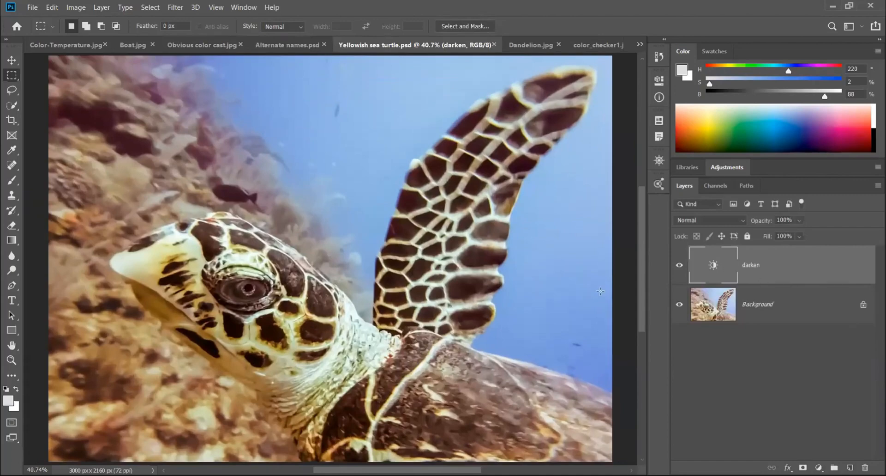
key("Delete")
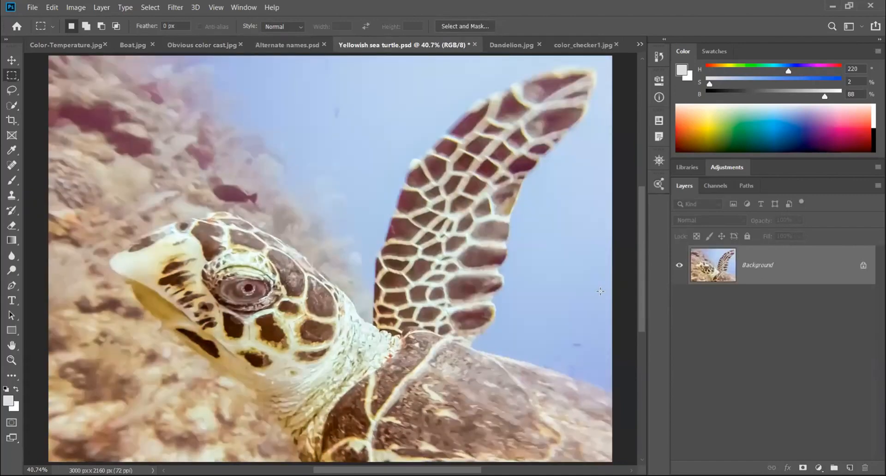
Add a Brightness/Contrast adjustment layer named "darken" above the turtle photo
left_click(819, 468)
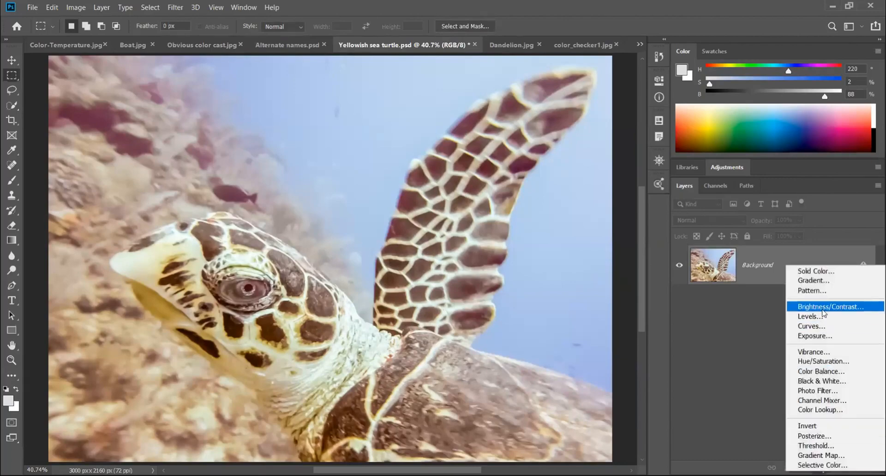
left_click(734, 347)
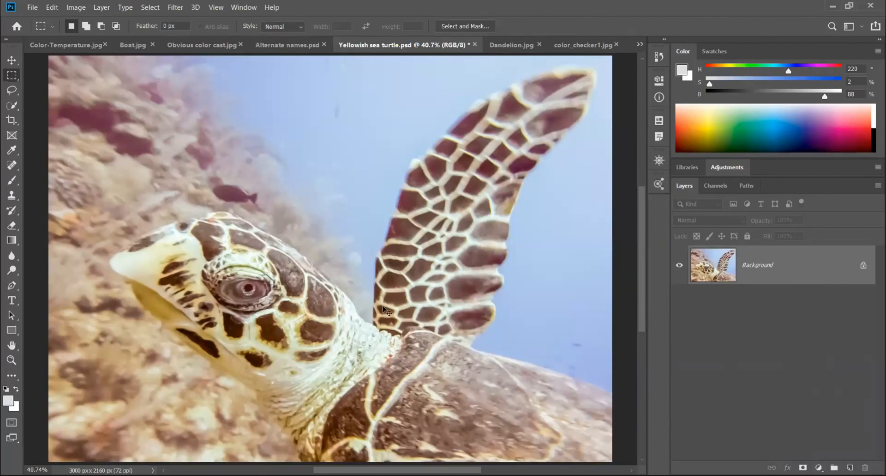
type("d")
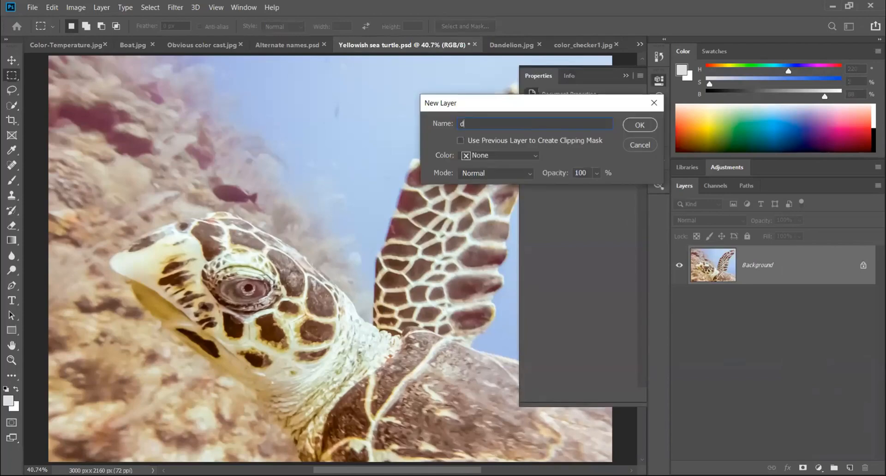
type("arken")
key("Return")
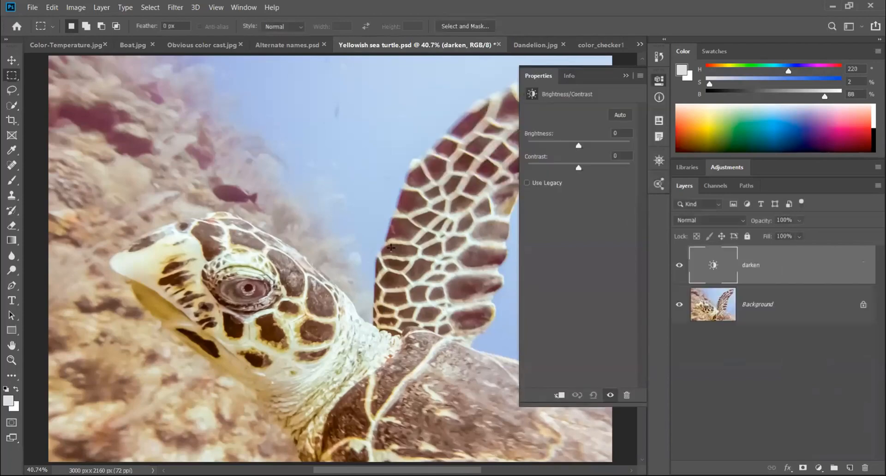
Set the darken layer's Brightness to -50 and Contrast to 100
left_click(627, 132)
type("-50")
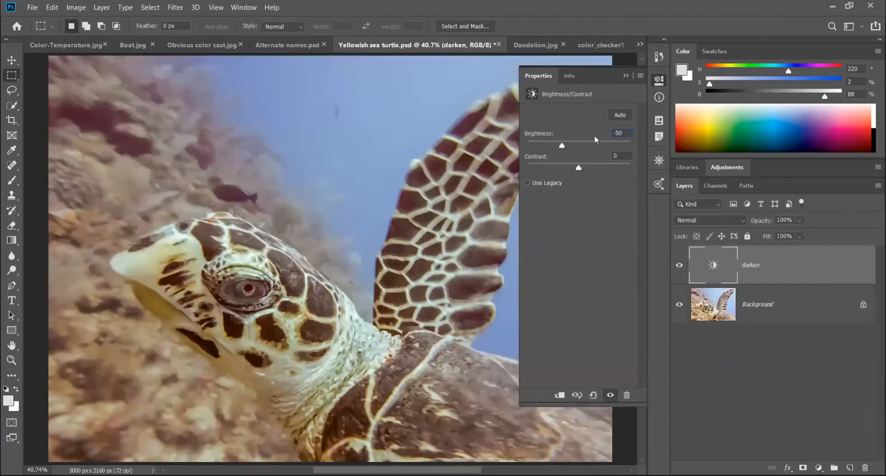
key("Tab")
type("100")
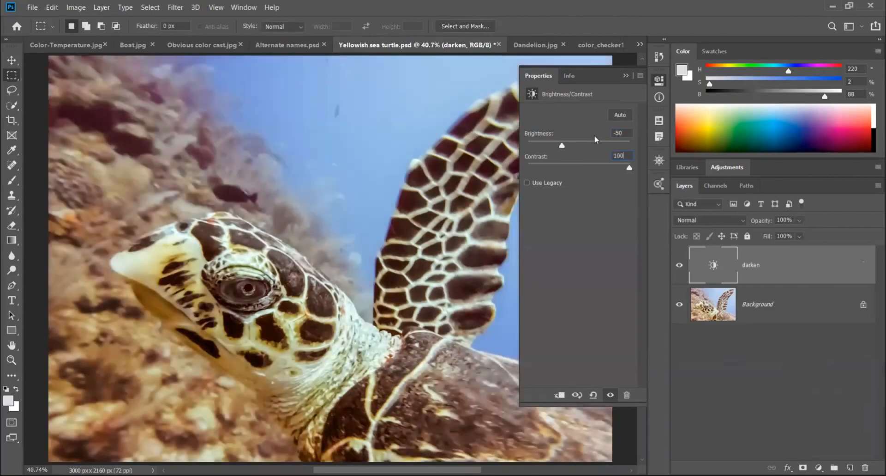
left_click(626, 76)
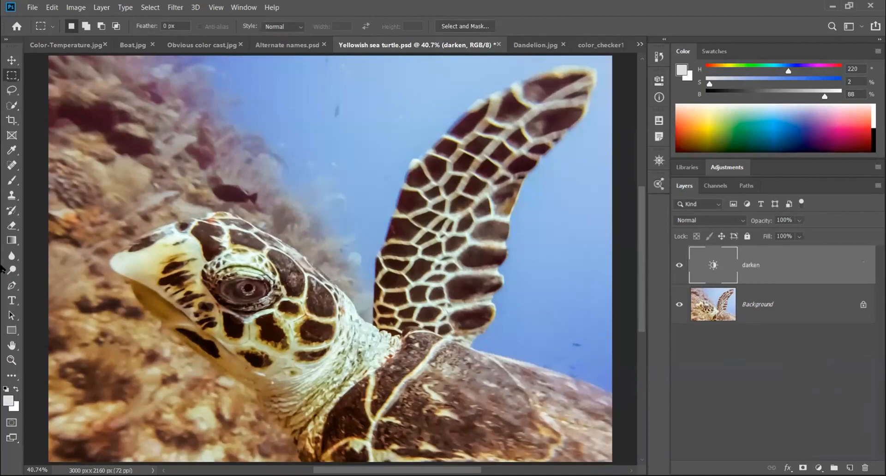
Sample the pale coral spot below the turtle's head several times and compare its hue with the Alternate names.psd wheel
left_click(10, 150)
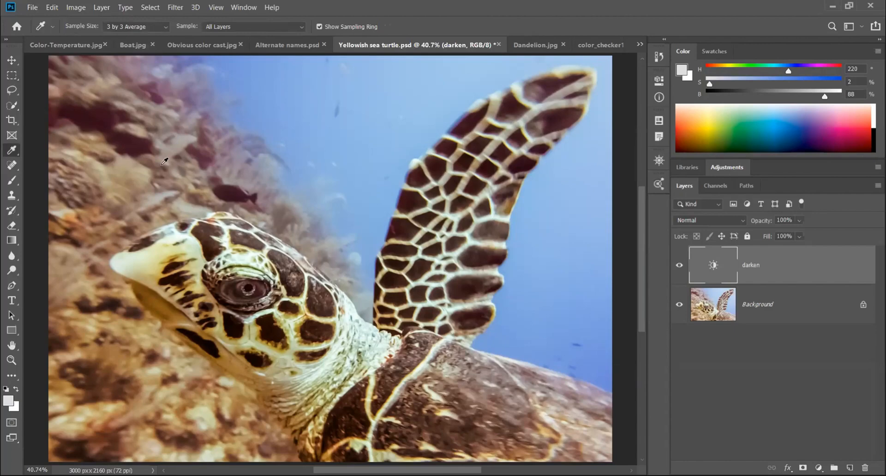
left_click(207, 419)
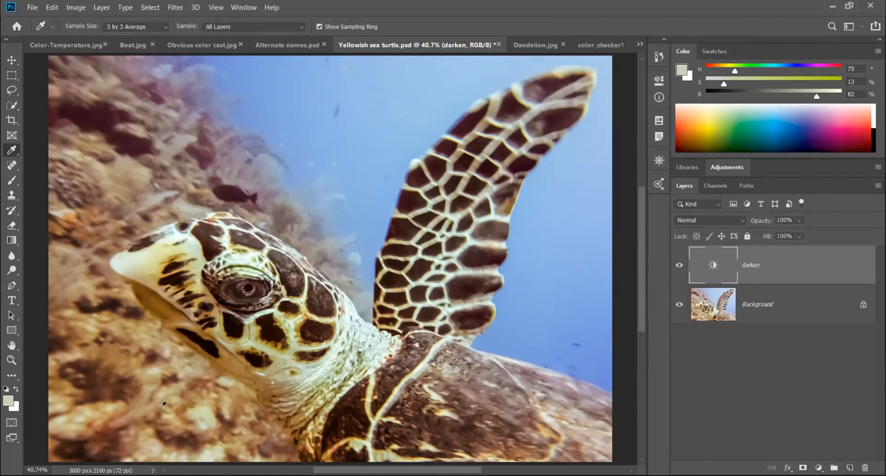
left_click(206, 425)
left_click(205, 422)
left_click(203, 419)
left_click(287, 45)
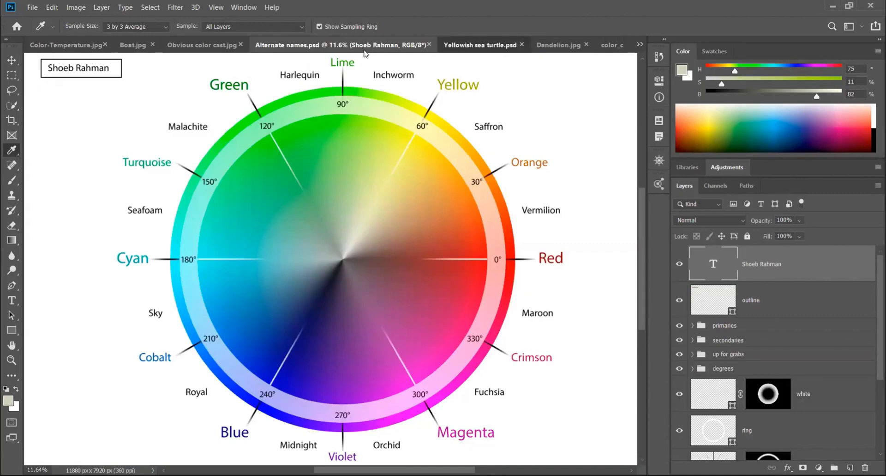
key("ctrl+Tab")
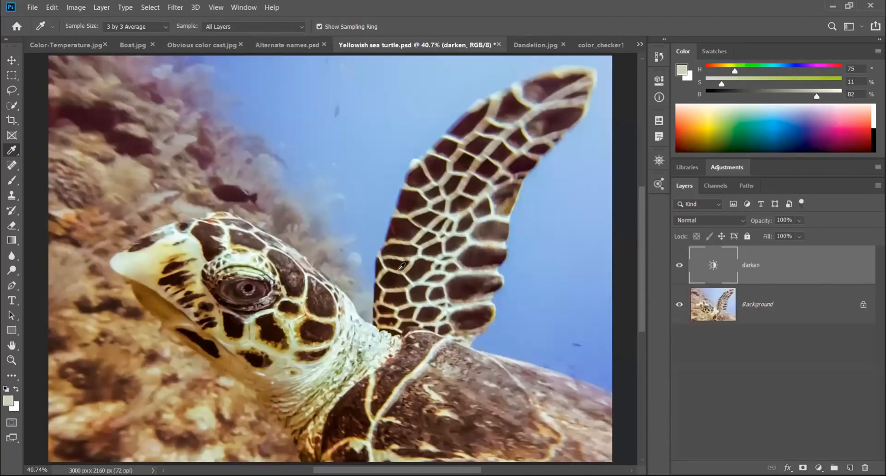
Check the availability of the auto corrections for the darken layer and select the Background layer instead
left_click(75, 9)
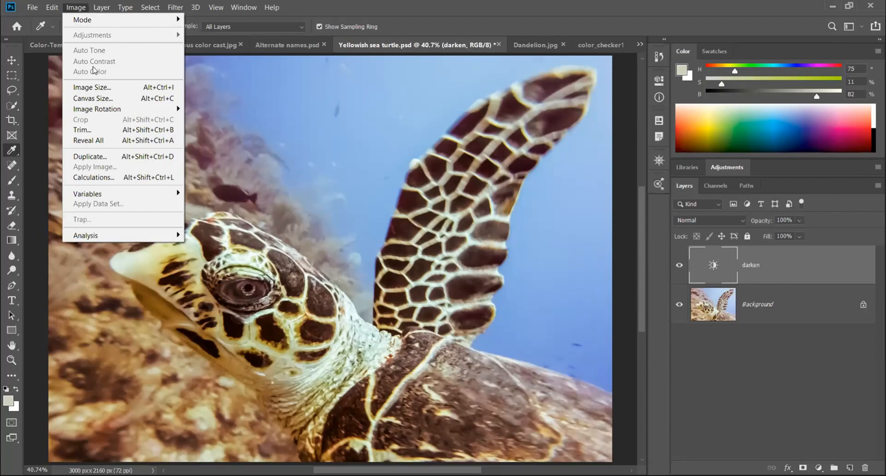
left_click(254, 129)
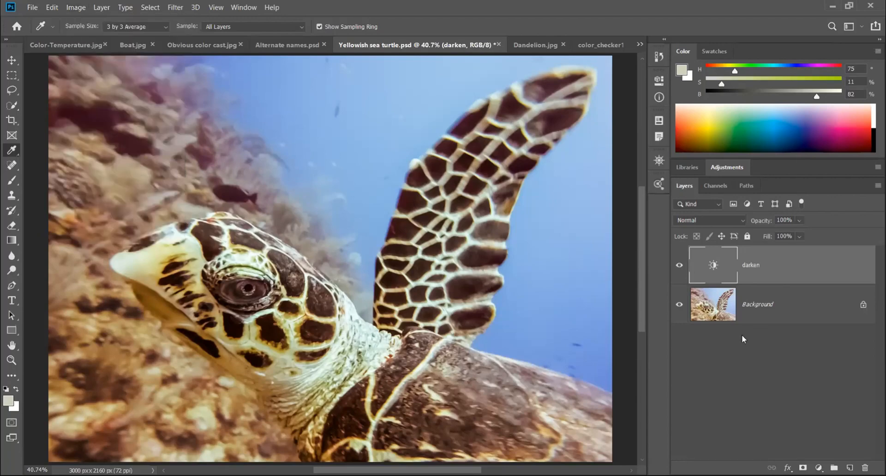
left_click(70, 7)
left_click(277, 197)
left_click(744, 307)
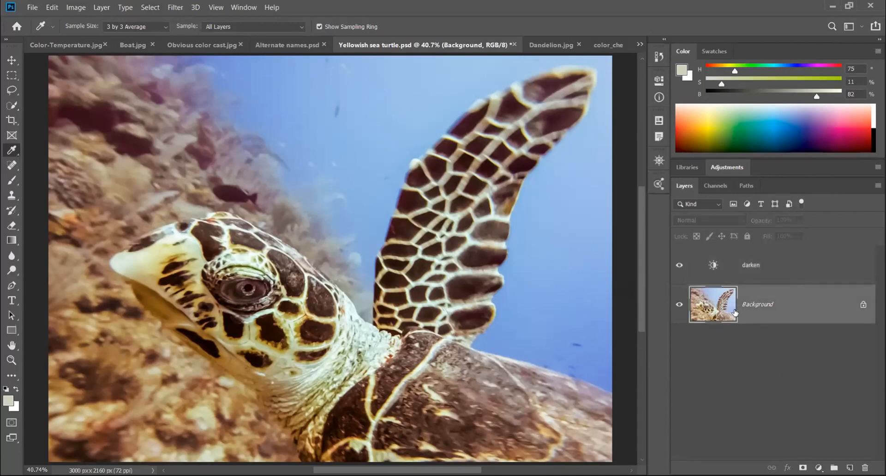
Try Auto Tone on the turtle's Background layer and resample the pale coral spot below the head
left_click(77, 8)
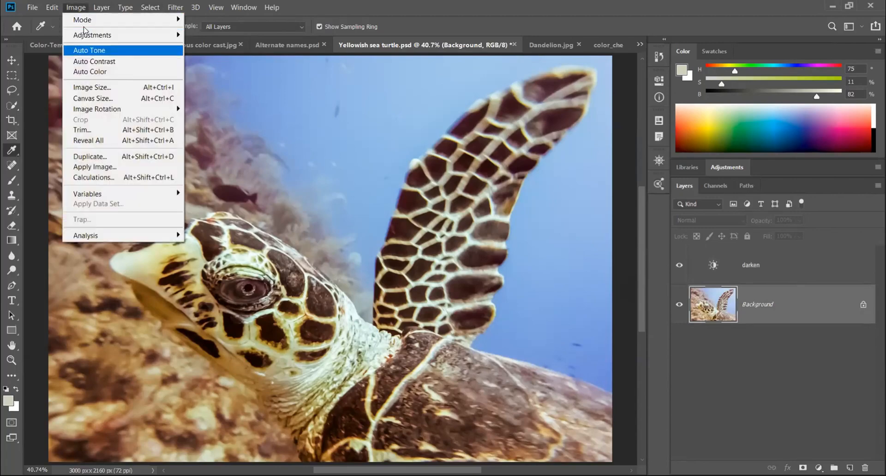
left_click(84, 50)
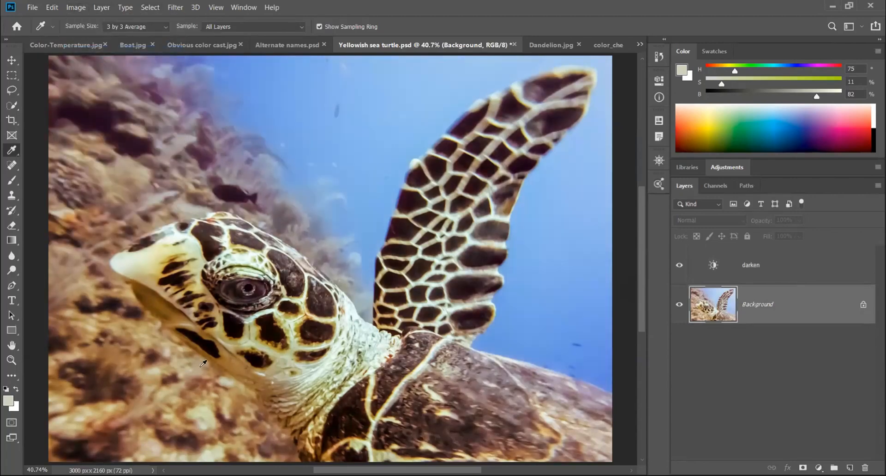
left_click(204, 421)
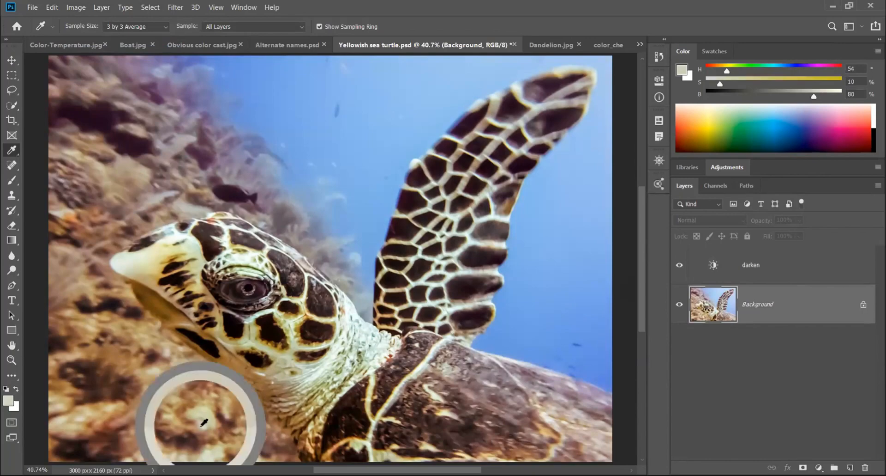
left_click(199, 424)
left_click(199, 424)
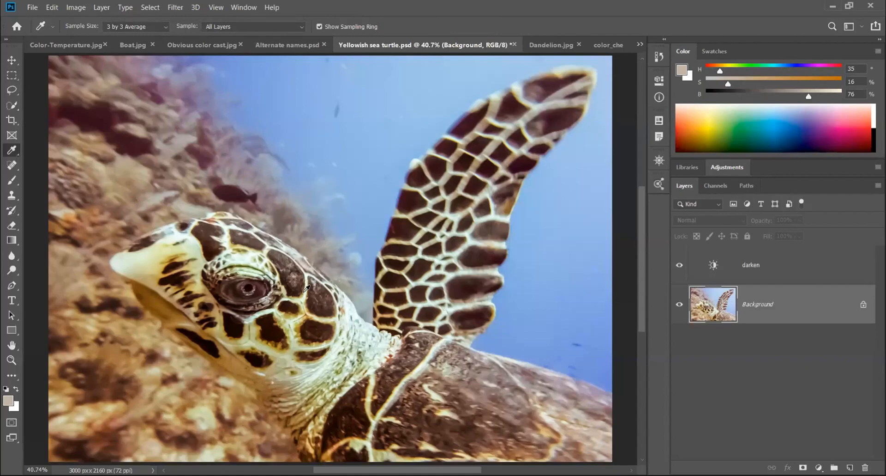
Try Auto Color on the turtle's Background layer and sample the same pale coral spot at several nearby points
left_click(76, 8)
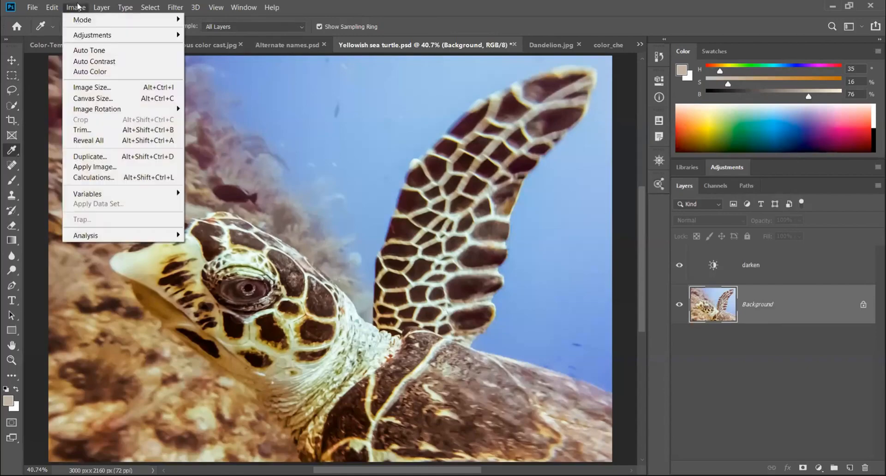
left_click(91, 70)
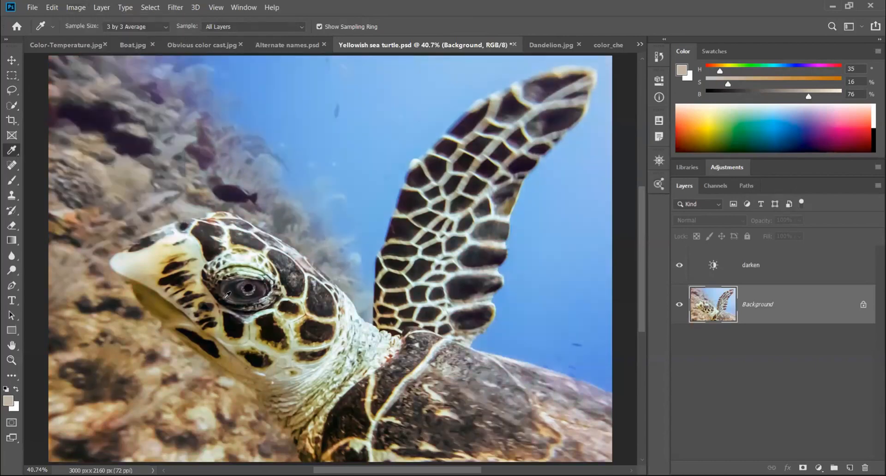
left_click(203, 415)
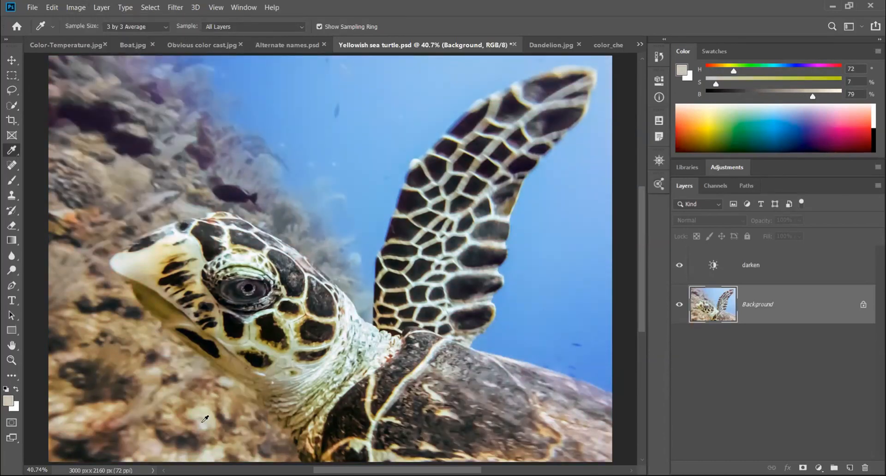
left_click(206, 425)
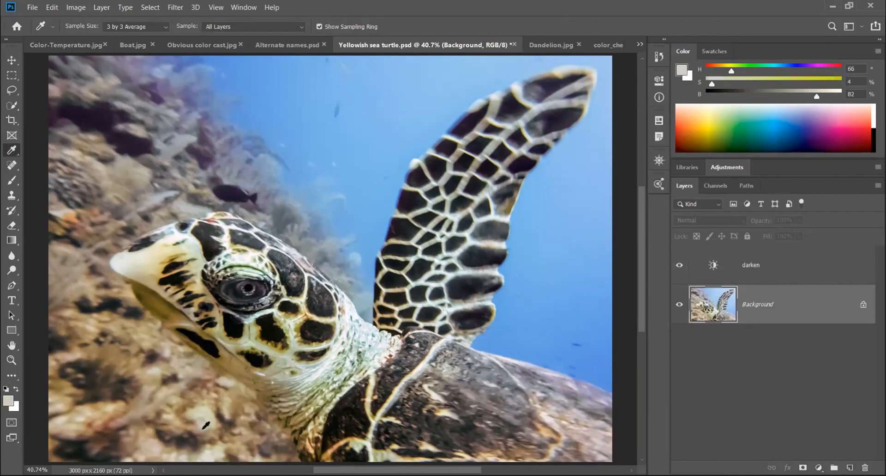
left_click(206, 424)
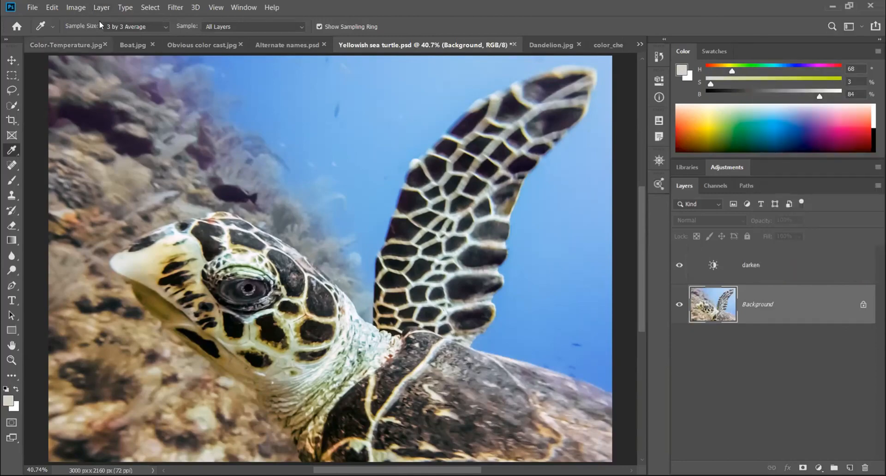
key("m")
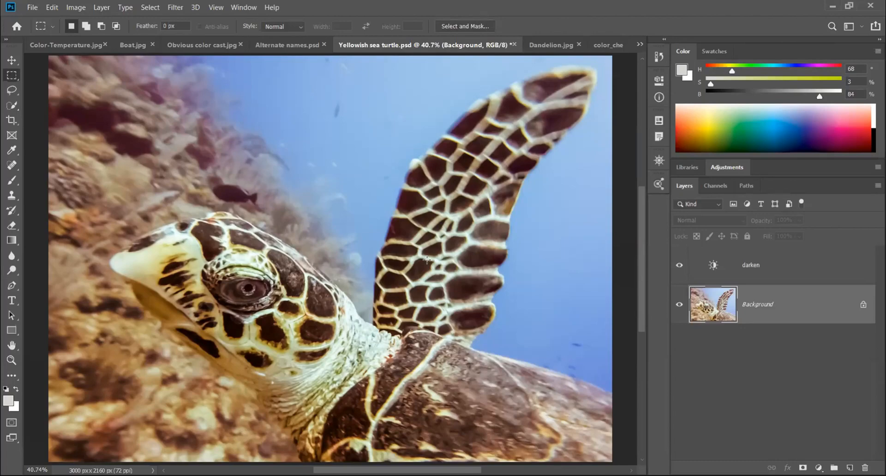
left_click(102, 7)
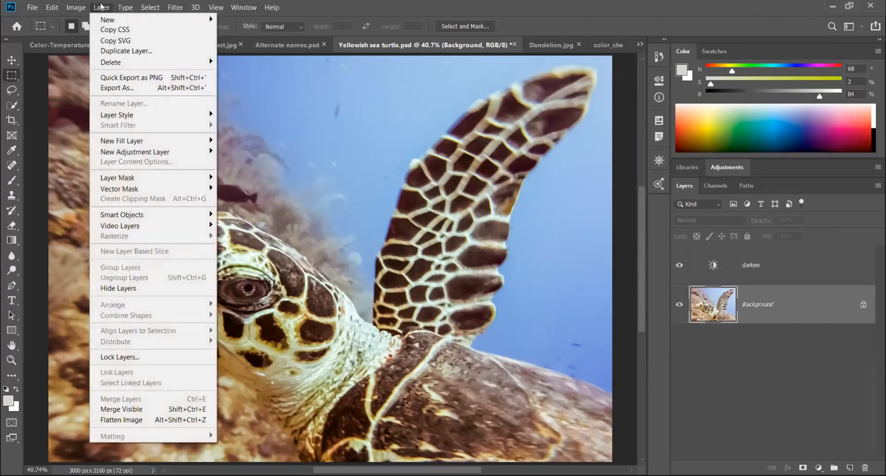
mouse_move(126, 153)
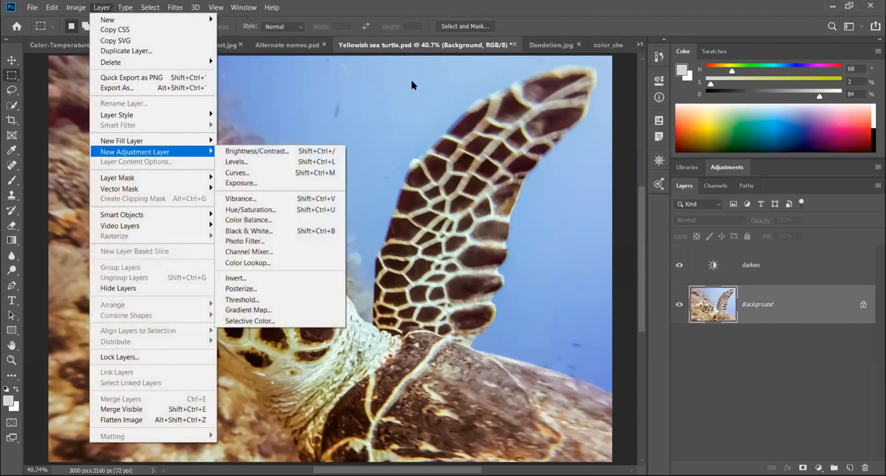
left_click(413, 84)
left_click(820, 467)
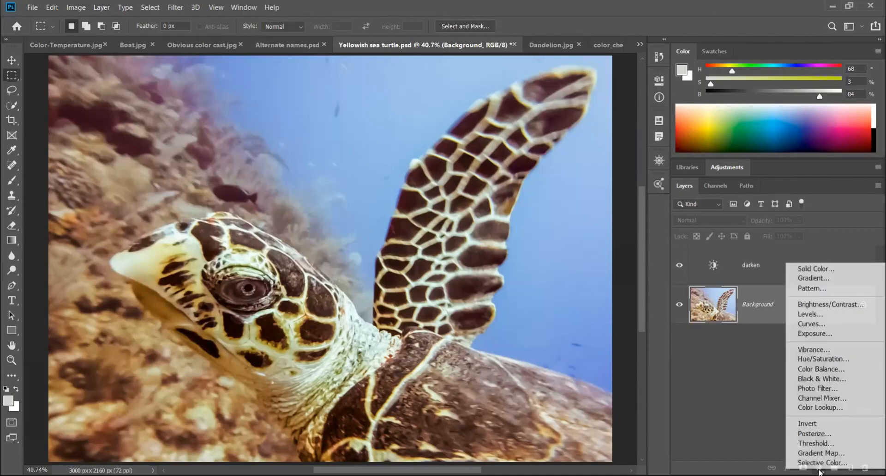
left_click(508, 238)
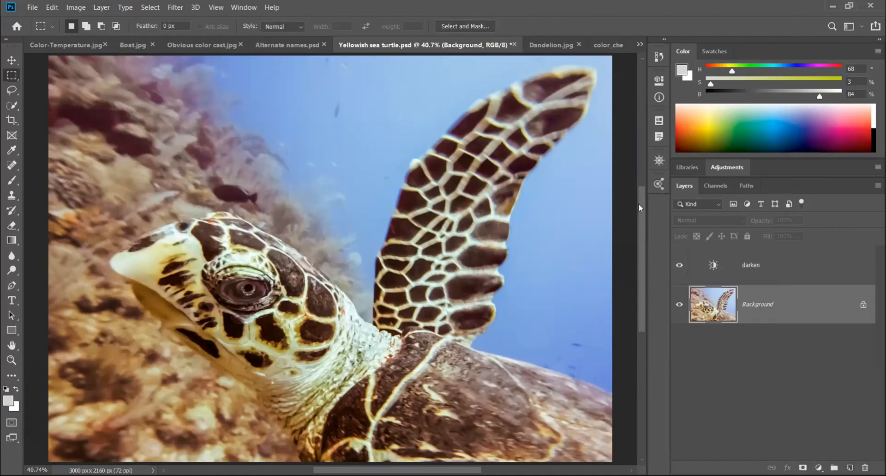
Add a Color Balance adjustment layer between the Background and darken layers
left_click(738, 168)
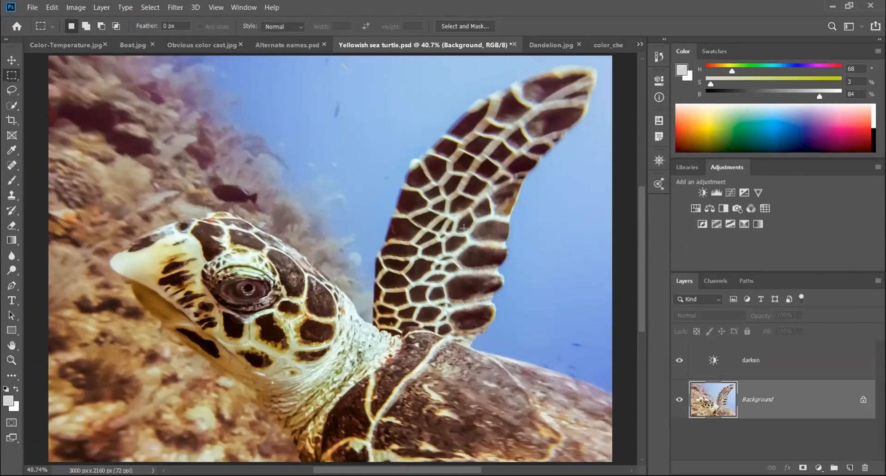
left_click(710, 208)
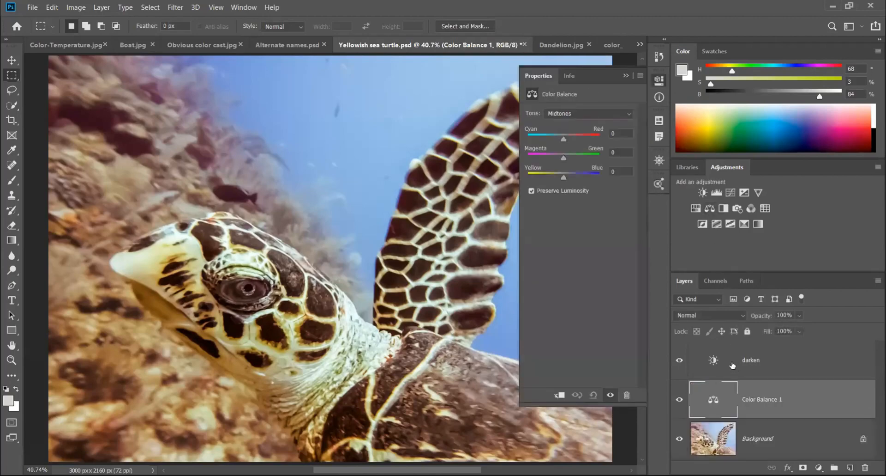
left_click(626, 76)
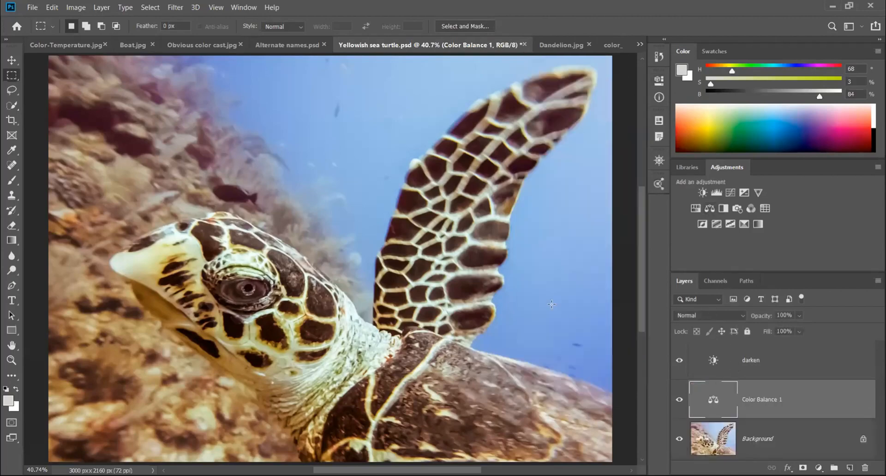
Replace the Color Balance 1 layer with a new Color Balance adjustment layer named Color Balance and shorten its settings panel
key("Delete")
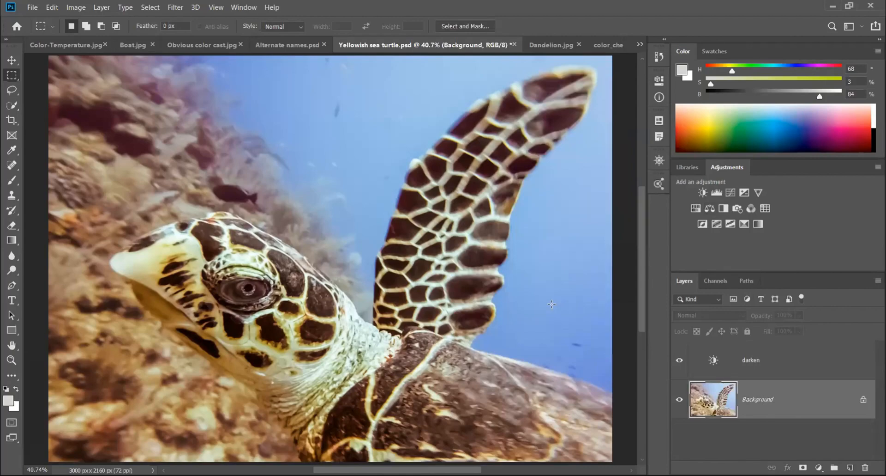
left_click(709, 209, "alt")
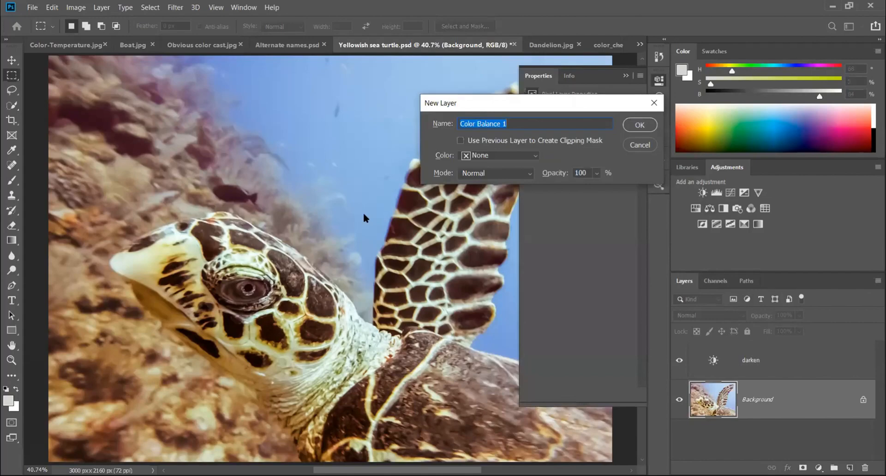
left_click(560, 124)
key("BackSpace")
key("BackSpace")
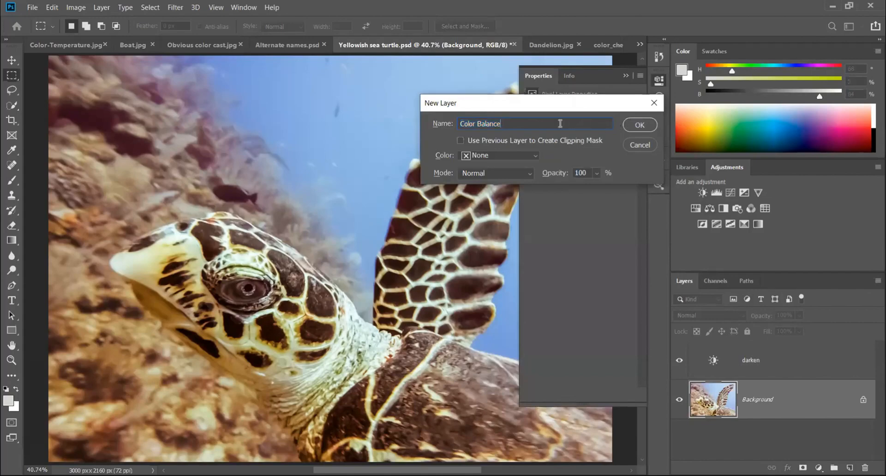
key("Return")
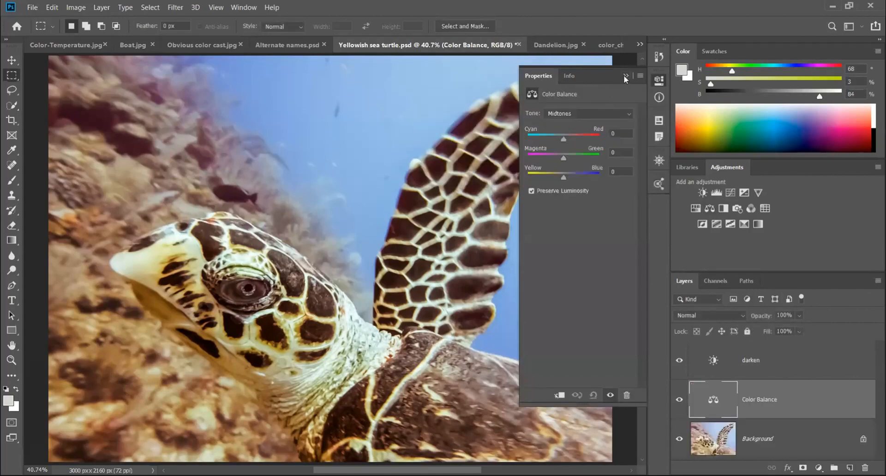
left_click_drag(587, 406, 586, 241)
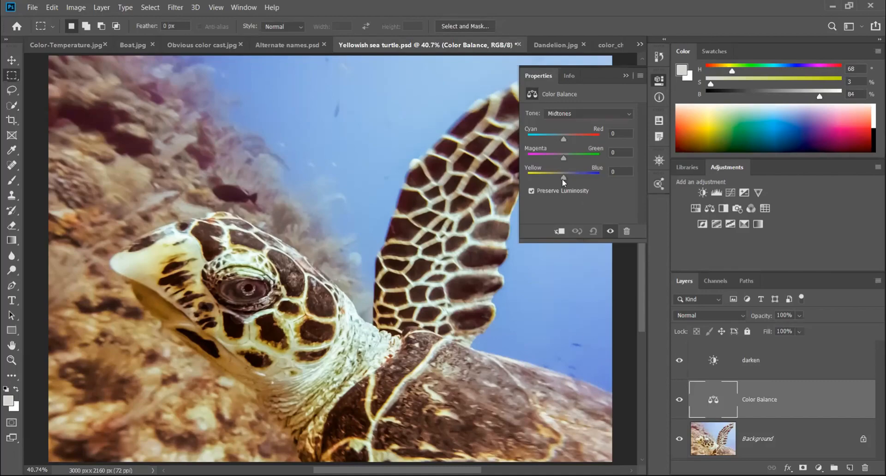
Set the Color Balance midtones to -21 Cyan/Red, -21 Magenta/Green and +40 Yellow/Blue
mouse_move(564, 178)
left_mouse_down()
mouse_move(587, 178)
mouse_move(565, 179)
mouse_move(579, 179)
left_mouse_up()
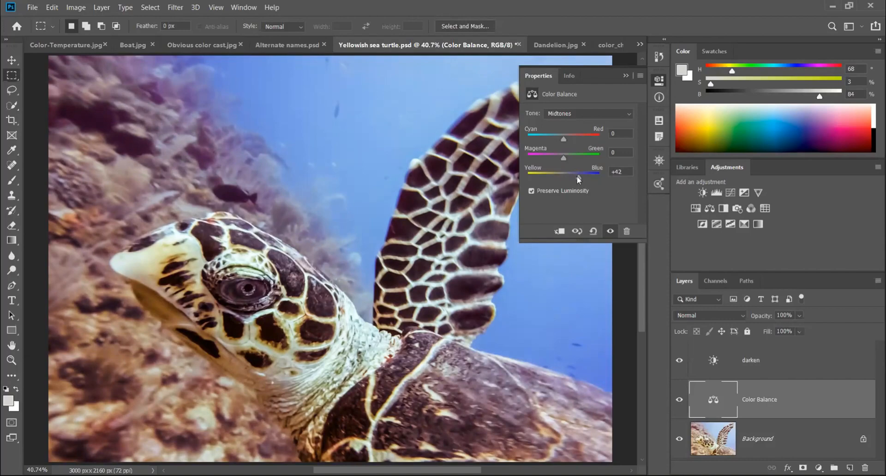
left_click_drag(578, 176, 571, 176)
left_click_drag(576, 177, 579, 176)
mouse_move(564, 157)
left_mouse_down()
mouse_move(583, 160)
mouse_move(556, 159)
left_mouse_up()
left_click_drag(564, 139, 556, 137)
Sample the turtle's dark shell and its light stripes at several points with the Eyedropper to check their HSB values
left_click(11, 150)
left_click(387, 431)
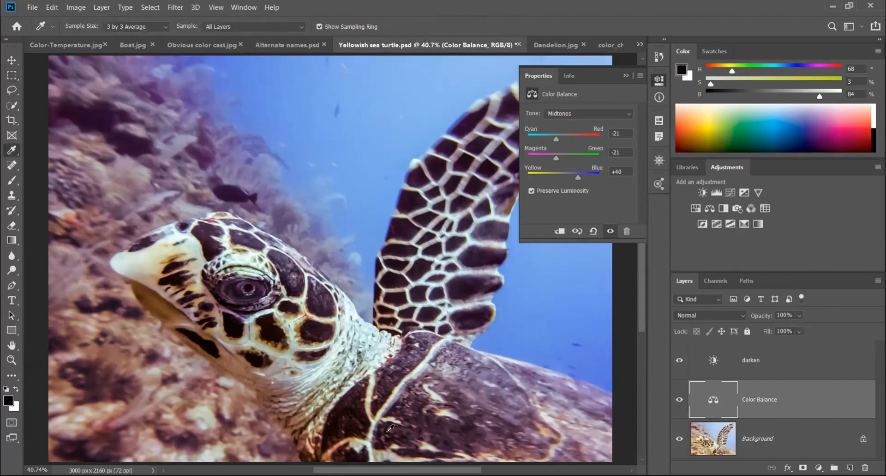
left_click(350, 409)
left_click(350, 409)
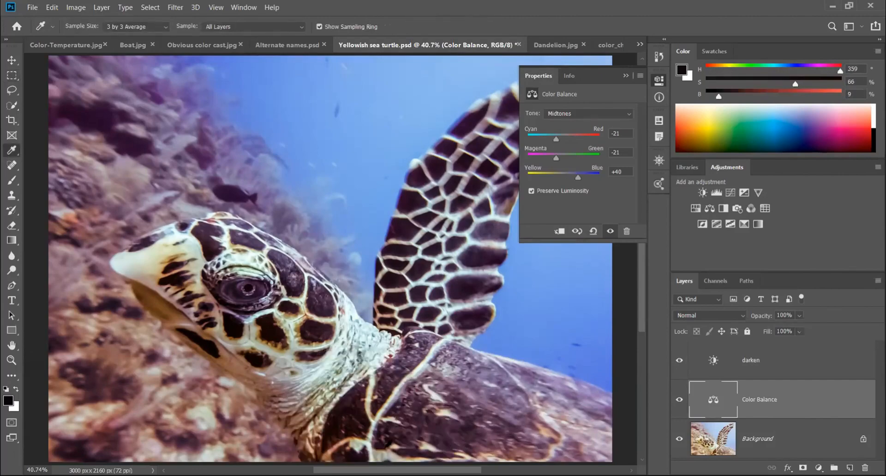
left_click(397, 418)
left_click(394, 386)
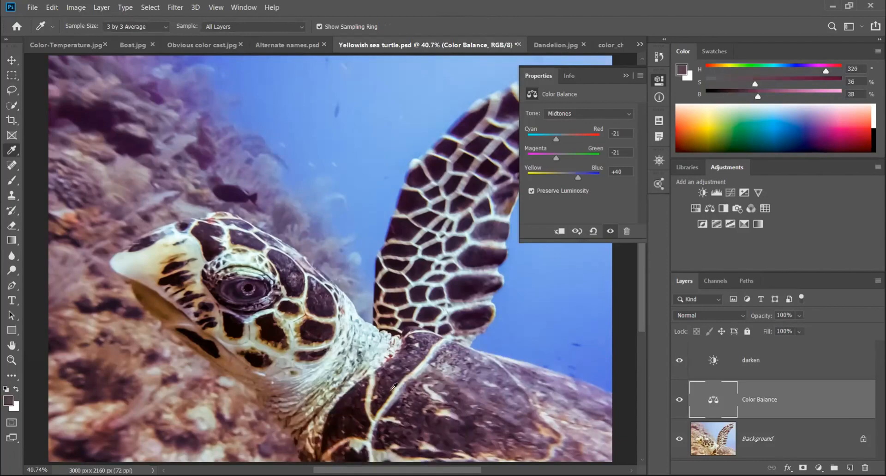
left_click(388, 387)
left_click(369, 397)
left_click(375, 390)
left_click(369, 393)
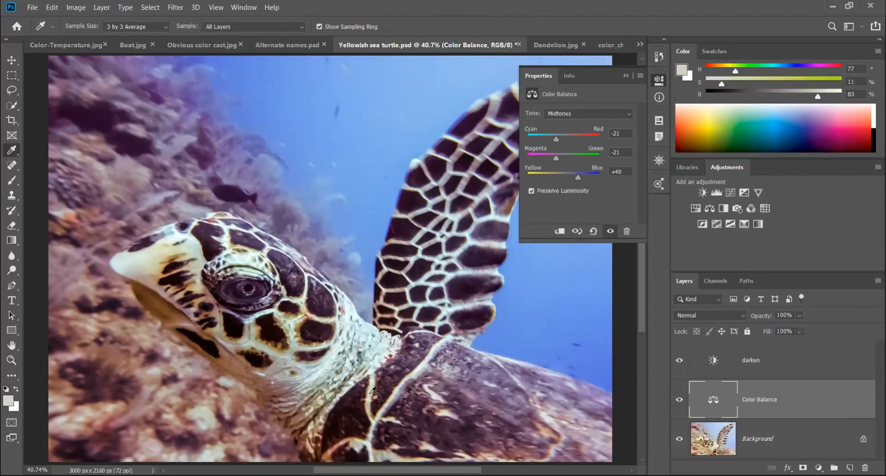
left_click(399, 410)
left_click(415, 415)
left_click(414, 412)
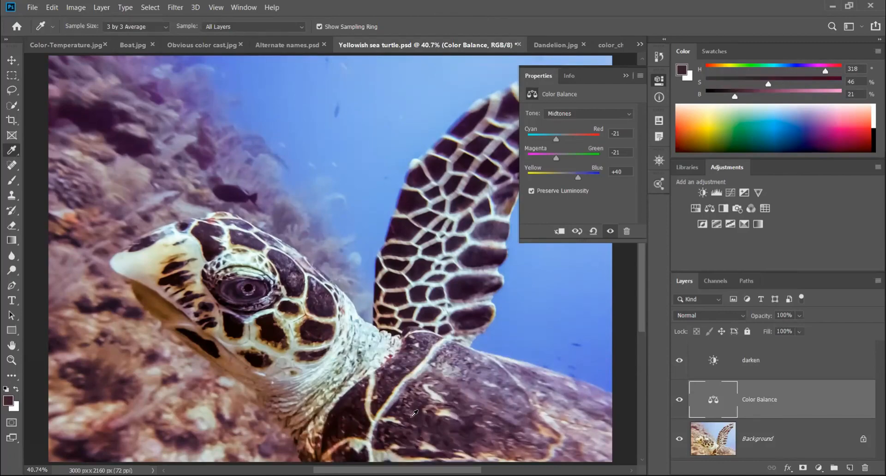
left_click(413, 414)
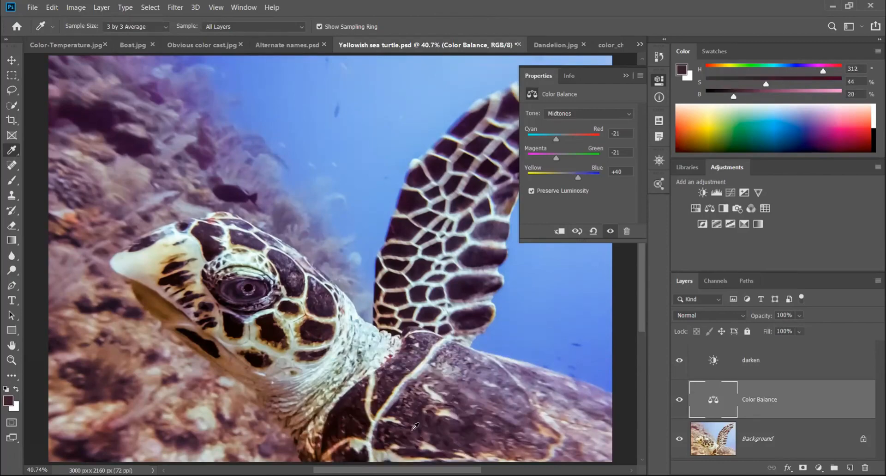
Shift the Color Balance shadows toward cyan and the highlights slightly toward blue and red, and close the adjustment settings
left_click(575, 112)
left_click(558, 123)
left_click_drag(564, 140, 556, 140)
left_click(573, 115)
left_click(560, 140)
left_click_drag(563, 177, 568, 179)
left_click_drag(562, 140, 568, 140)
left_click(625, 76)
left_click(725, 168)
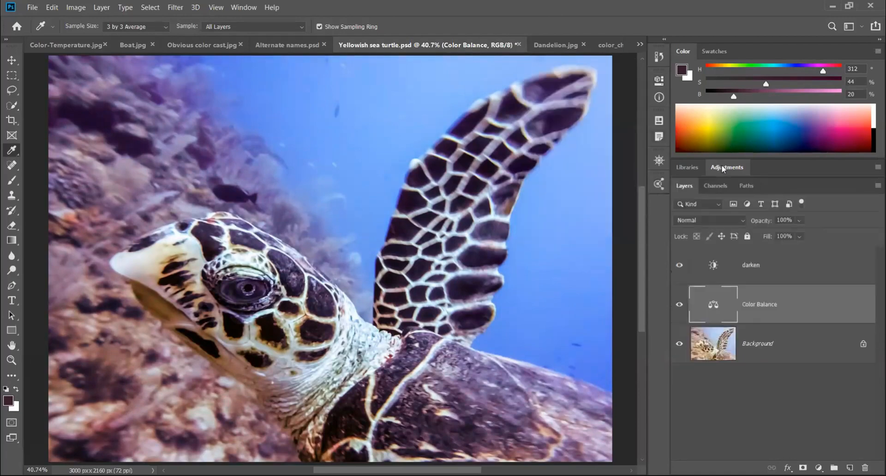
left_click(12, 75)
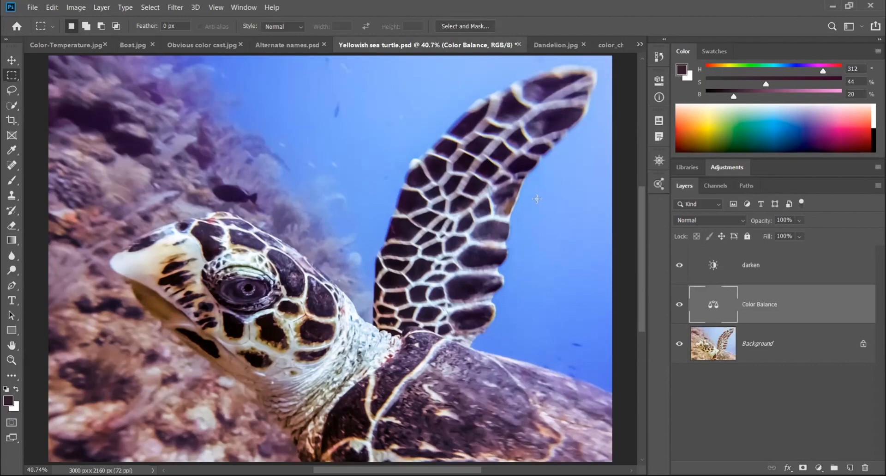
Reset all three midtone values of the Color Balance layer to 0 and close its settings
double_click(714, 304)
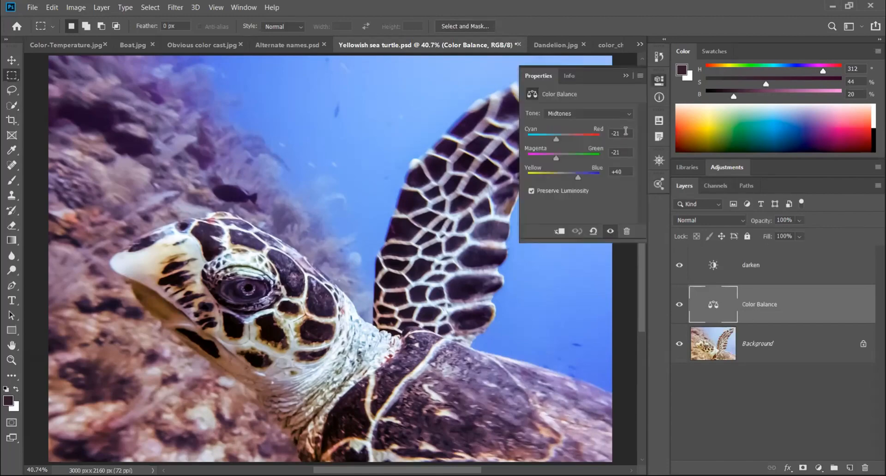
left_click(621, 133)
type("0")
key("Tab")
type("0")
key("Tab")
type("0")
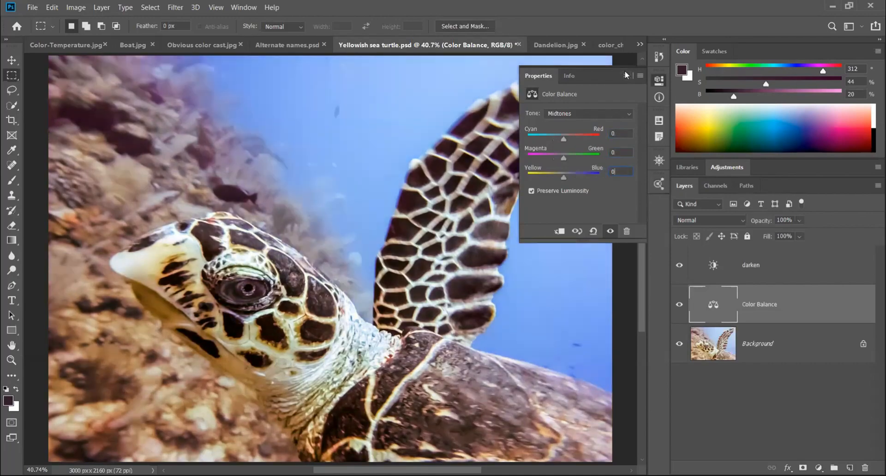
left_click(625, 74)
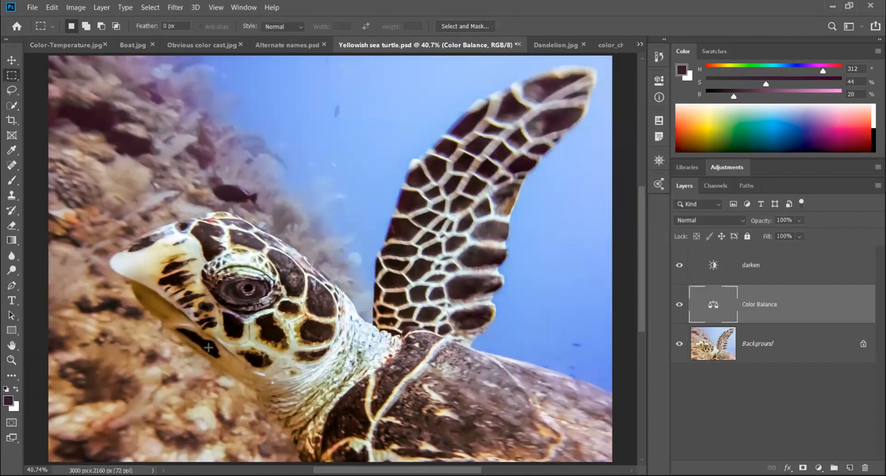
Resample the pale coral spot below the turtle's head with the Eyedropper to check its HSB values
left_click(12, 149)
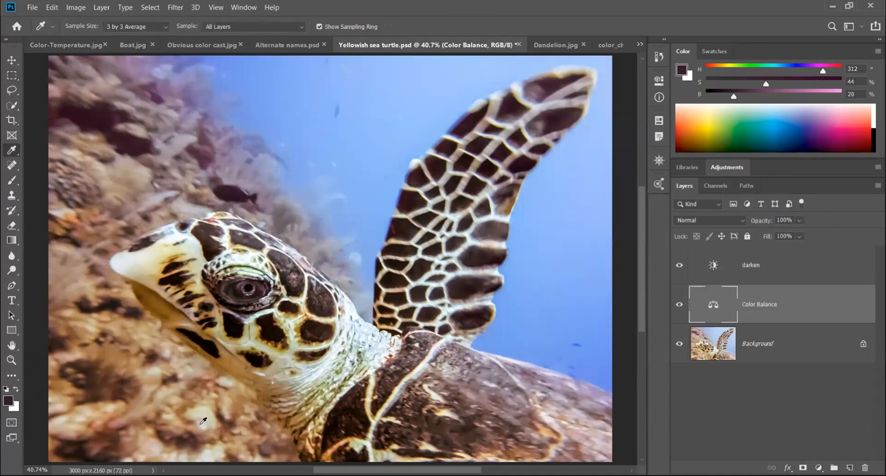
left_click_drag(203, 417, 208, 422)
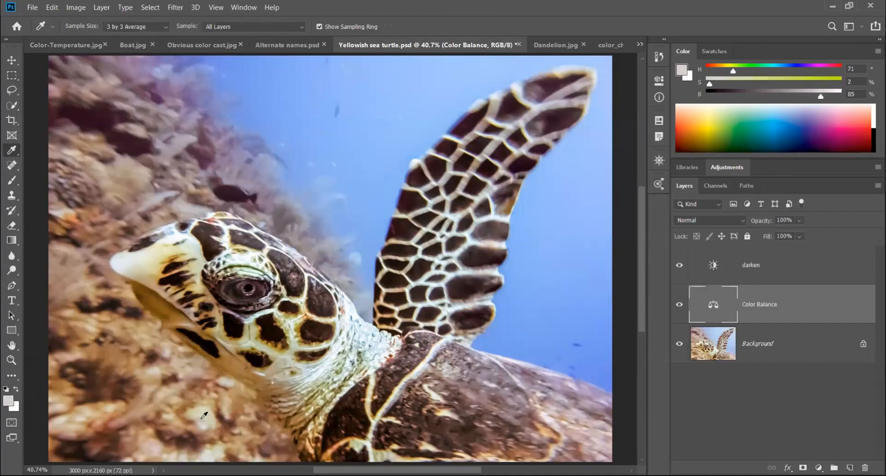
left_click(204, 414)
left_click(204, 414)
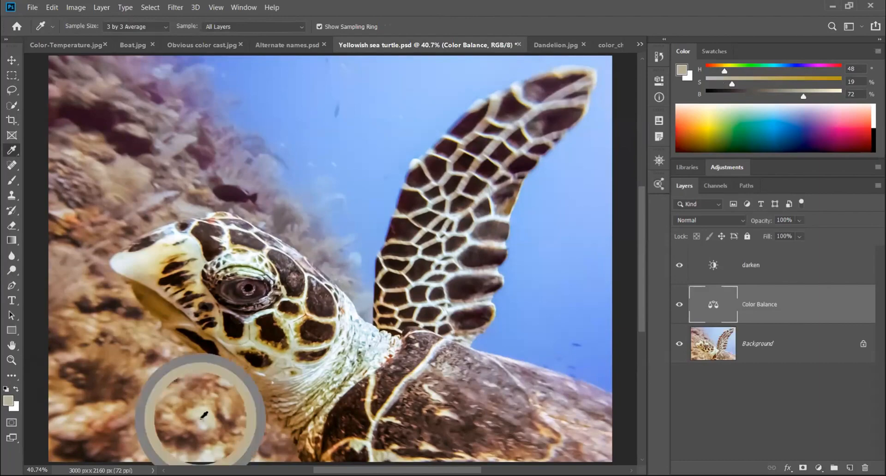
left_click(204, 417)
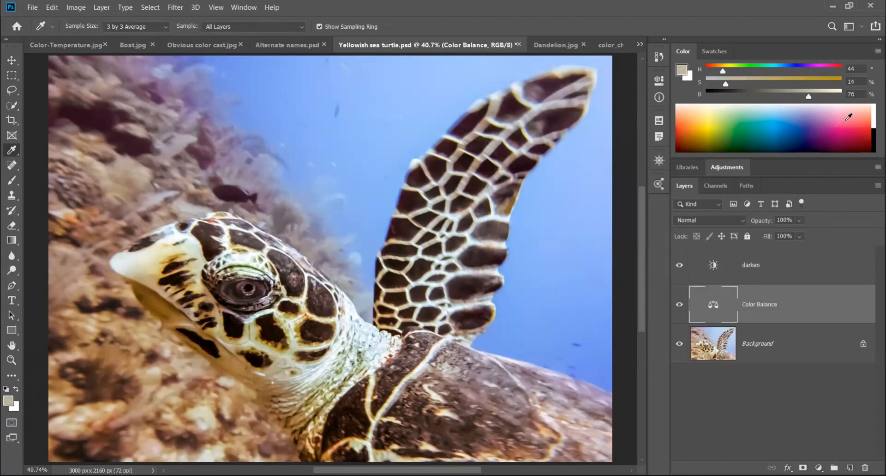
left_click(205, 417)
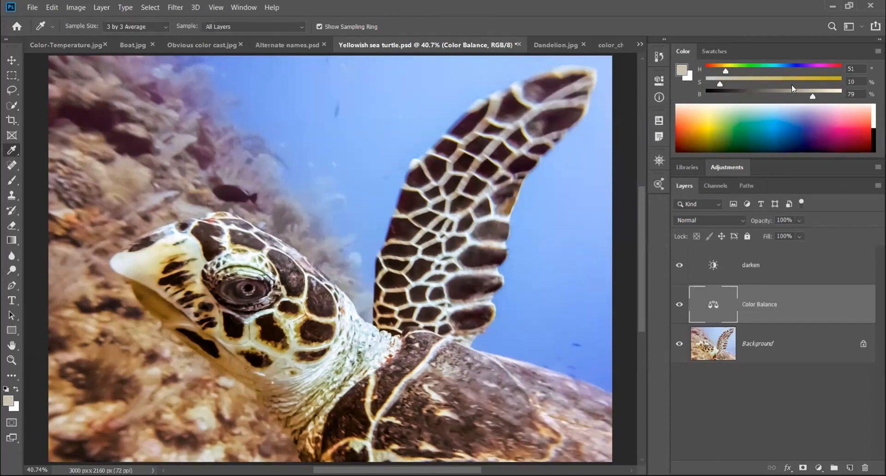
left_click(11, 75)
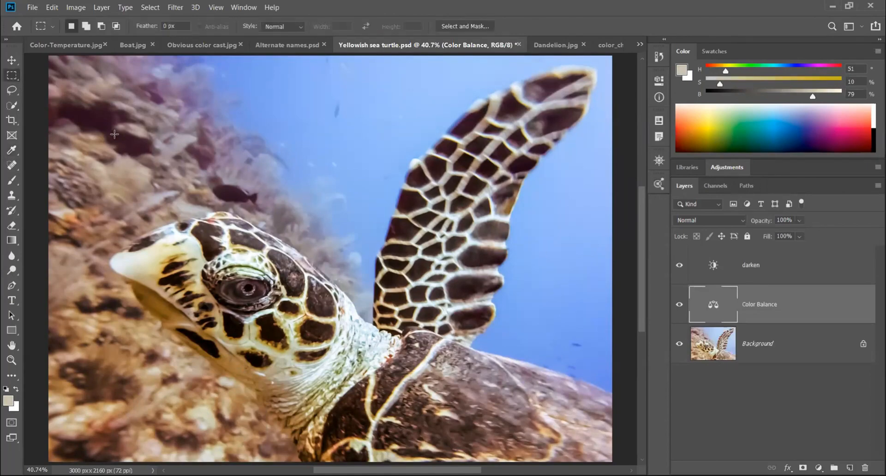
Add a Photo Filter adjustment layer between the Color Balance and darken layers
left_click(729, 167)
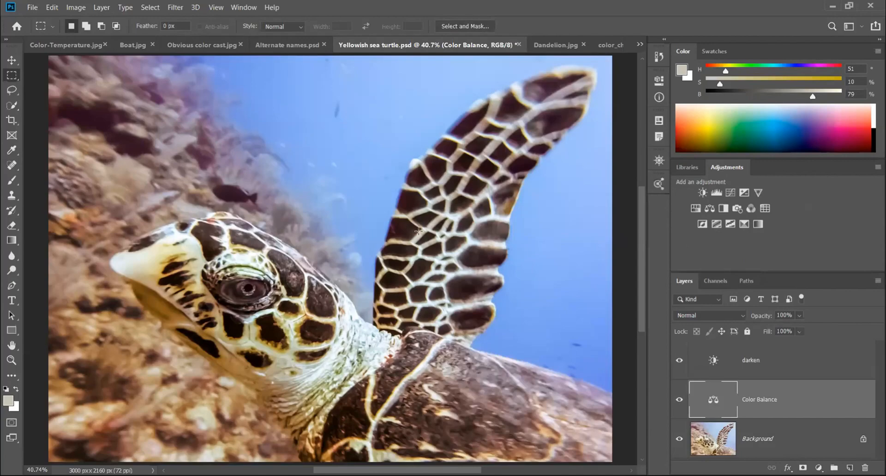
left_click(738, 208)
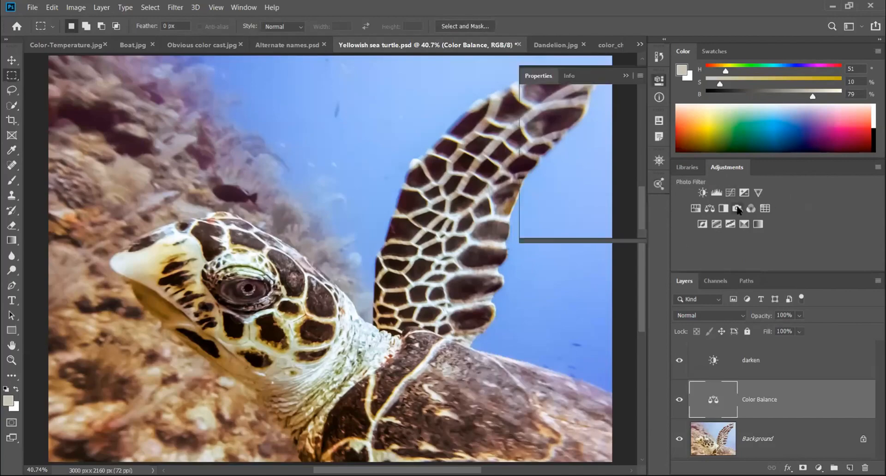
left_click(738, 209)
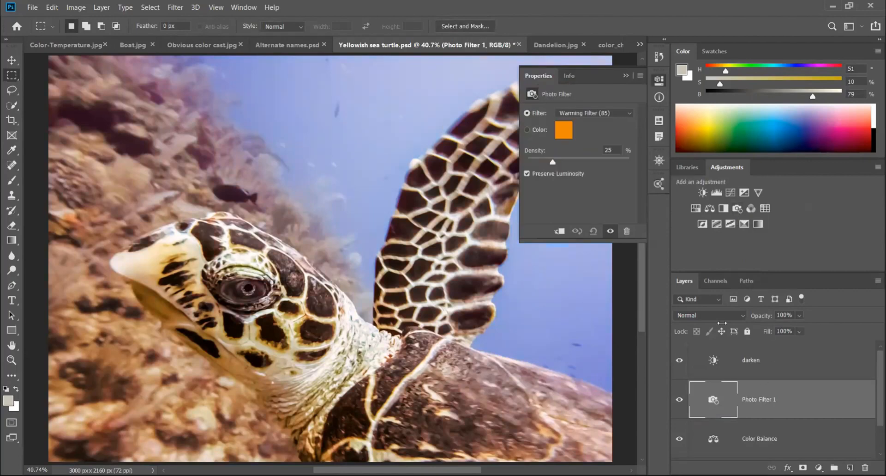
Try the Cooling Filter (82) and Warming Filter (81) presets on the photo filter and settle on Cooling Filter (LBB)
left_click(612, 115)
scroll(605, 119, "up", 1)
left_click(605, 121)
left_click(605, 115)
left_click(594, 168)
left_click(593, 115)
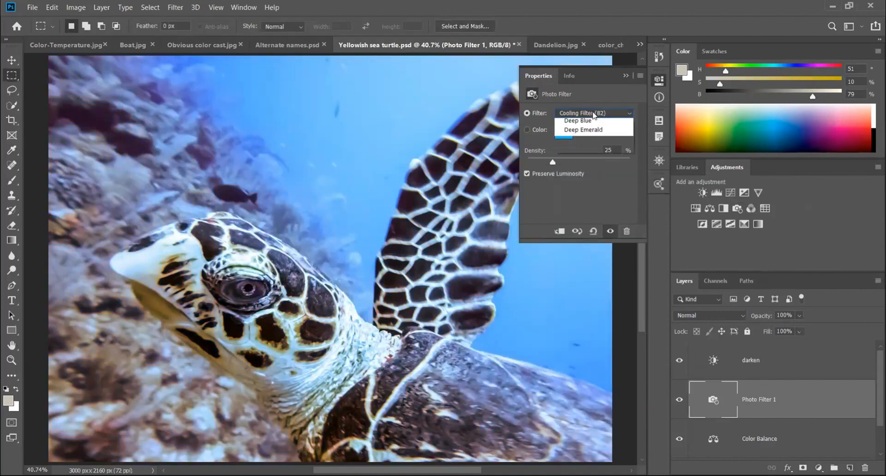
left_click(588, 126)
left_click(594, 114)
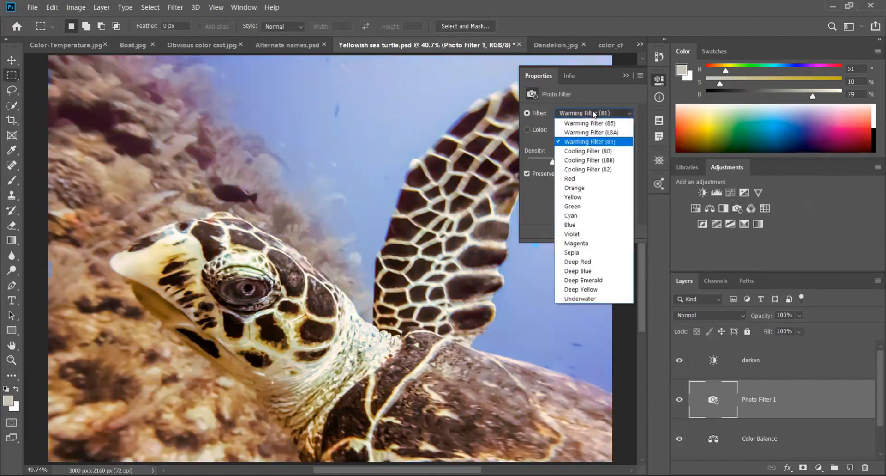
left_click(580, 160)
Switch the photo filter from a preset to a custom color and open its color picker, placed clear of the sampled HSB values
left_click(531, 130)
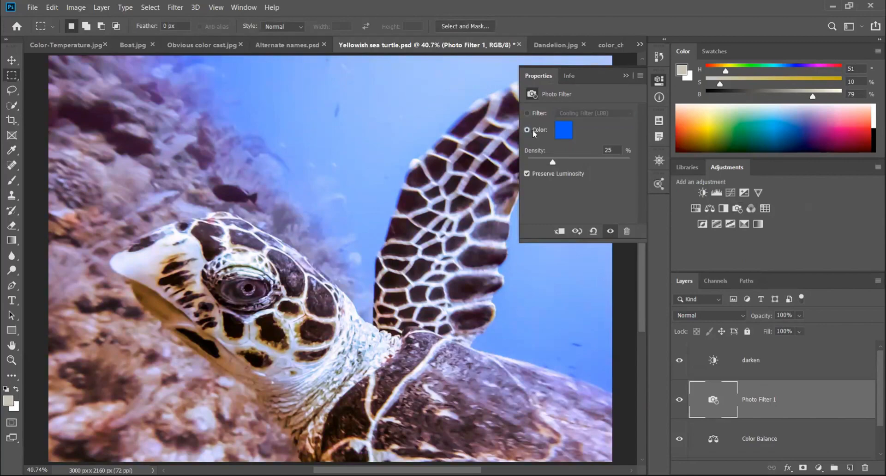
left_click(562, 133)
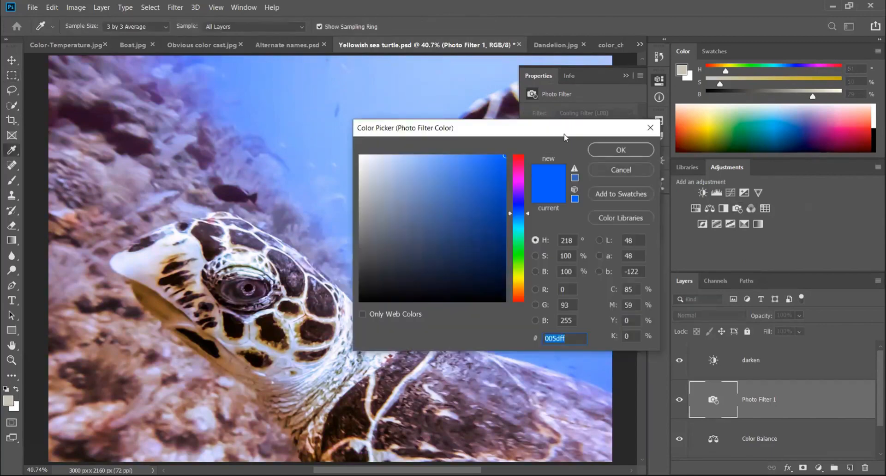
left_click_drag(562, 134, 542, 136)
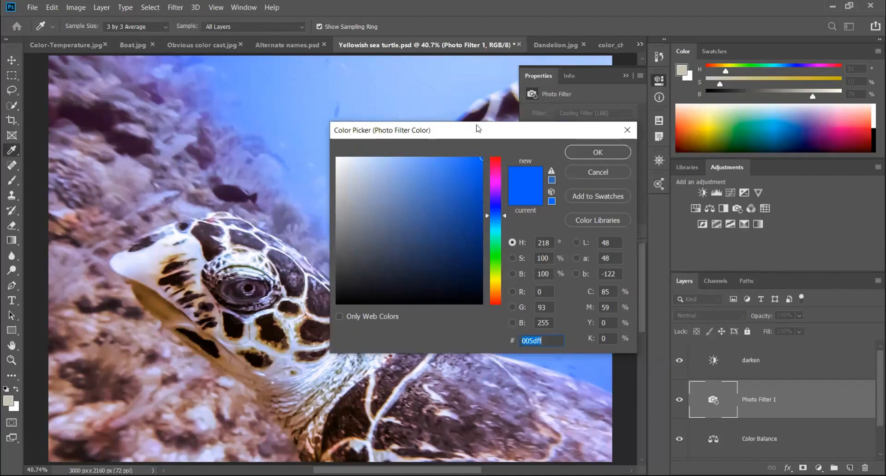
left_click_drag(480, 128, 542, 65)
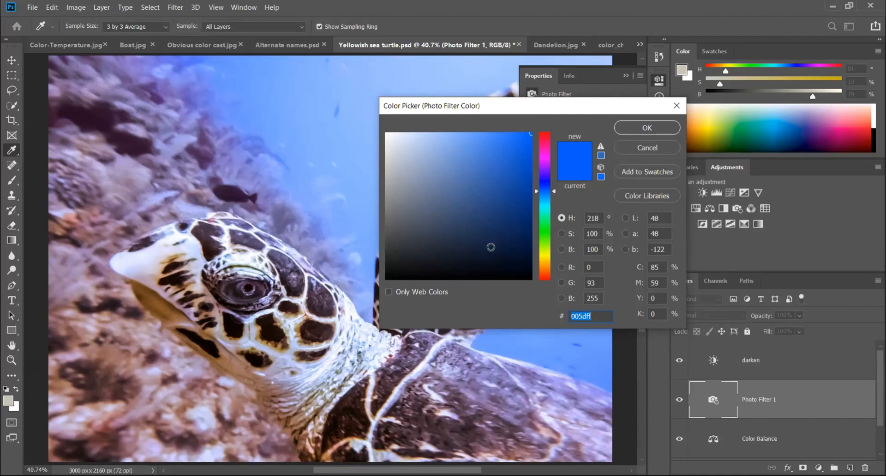
left_click_drag(538, 110, 590, 113)
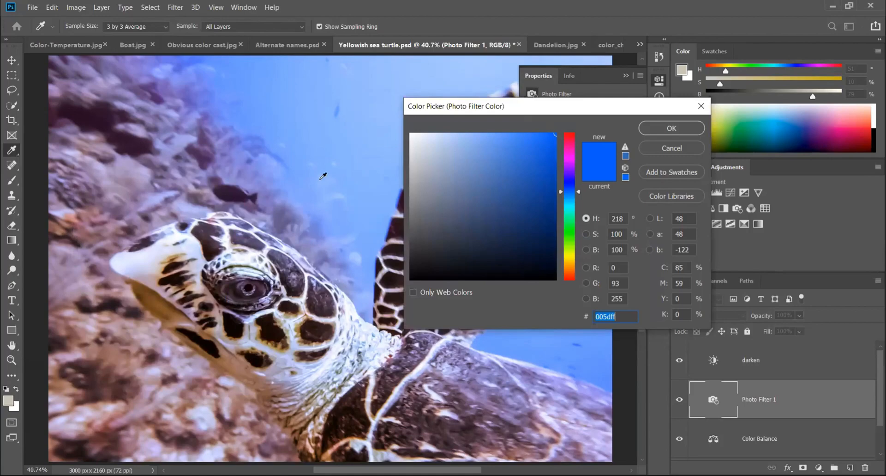
left_click_drag(544, 112, 425, 107)
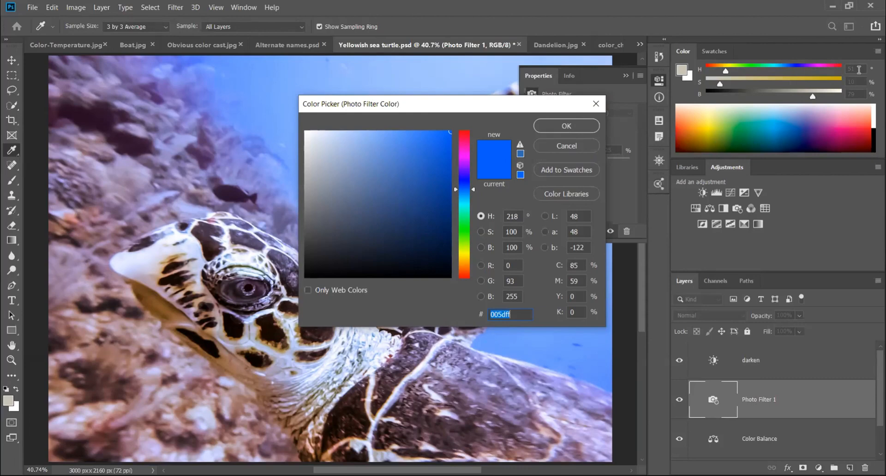
left_click(737, 66)
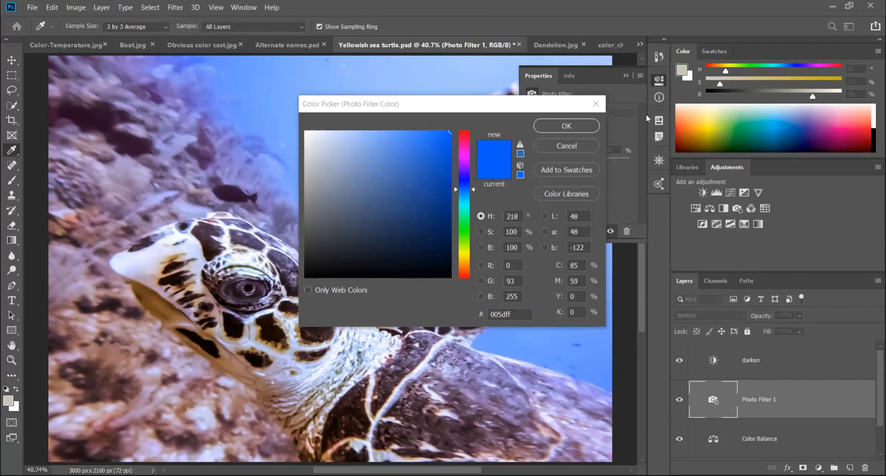
left_click(555, 210)
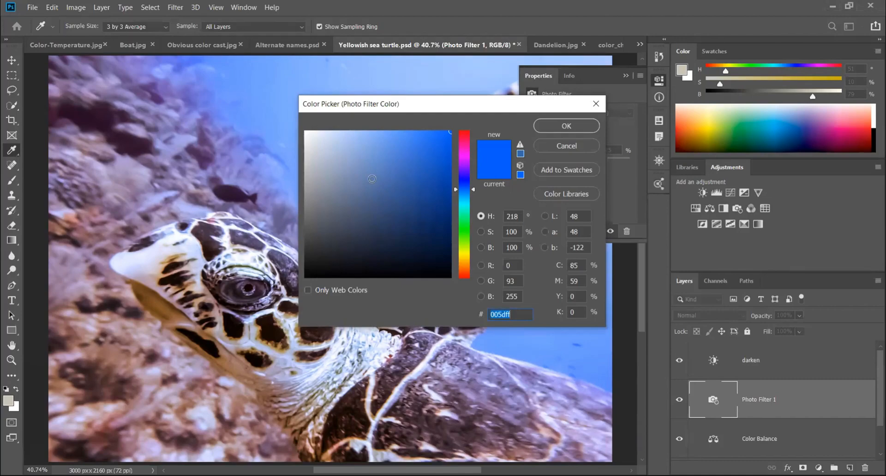
Set the photo filter's custom color to hue 230, saturation 10 and brightness 79
left_click(513, 216)
type("230")
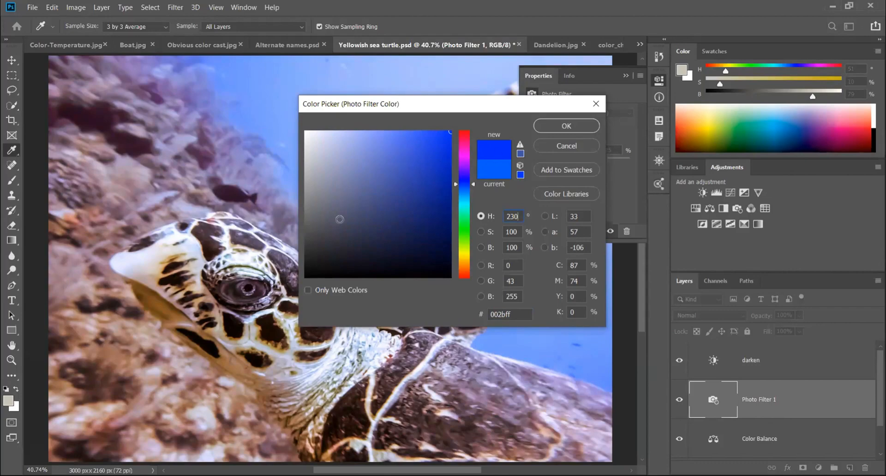
left_click(512, 231)
type("10")
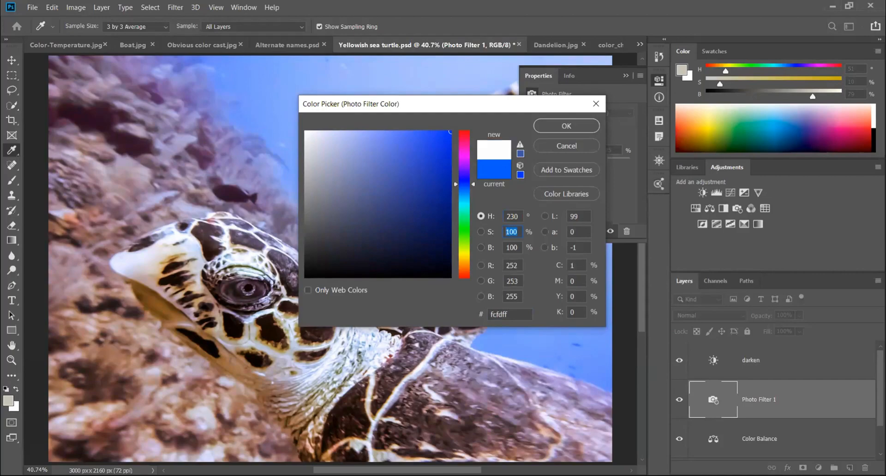
key("Tab")
type("79")
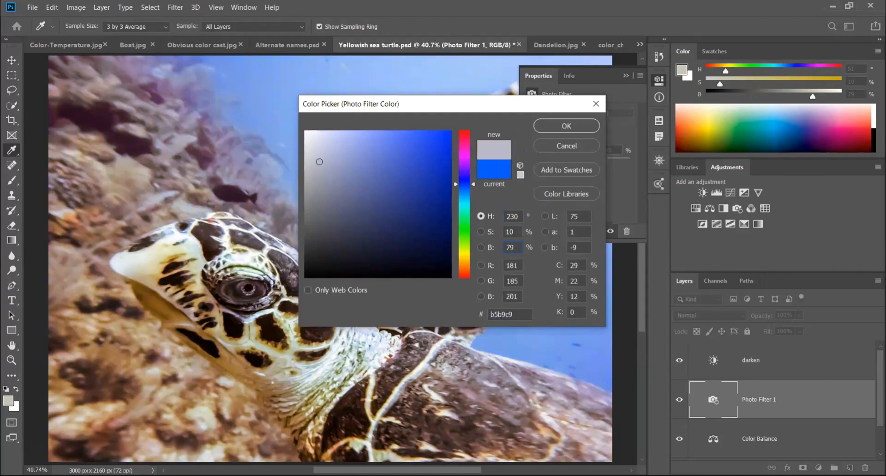
key("Return")
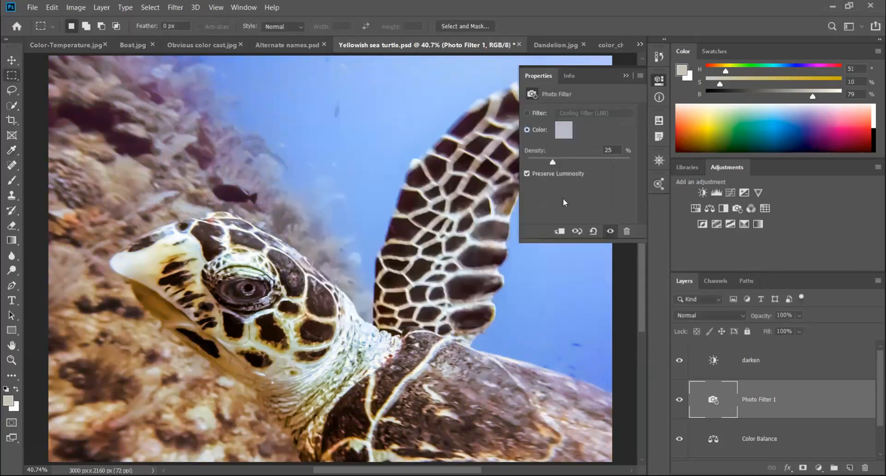
Set the photo filter's density to 70% and close its settings
left_click(614, 150)
type("70")
left_click(627, 76)
Resample several points on the pale coral spot below the turtle's head with the Eyedropper to check their HSB values
left_click(11, 150)
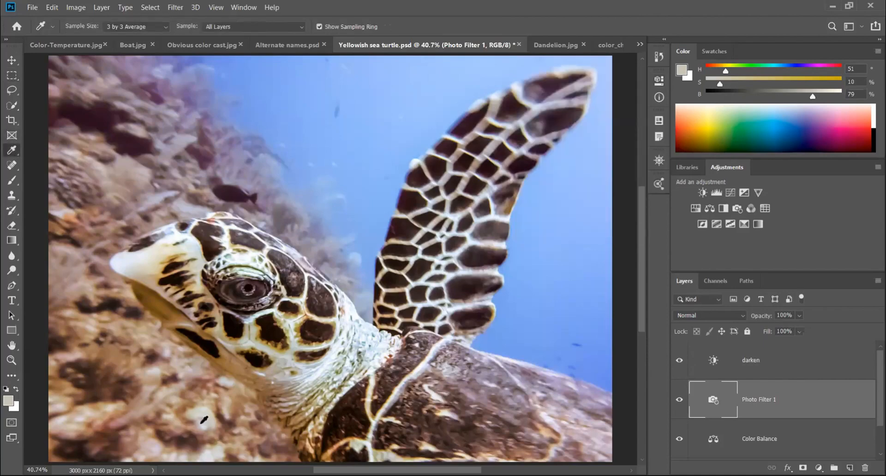
left_click(201, 419)
left_click(205, 423)
left_click(207, 421)
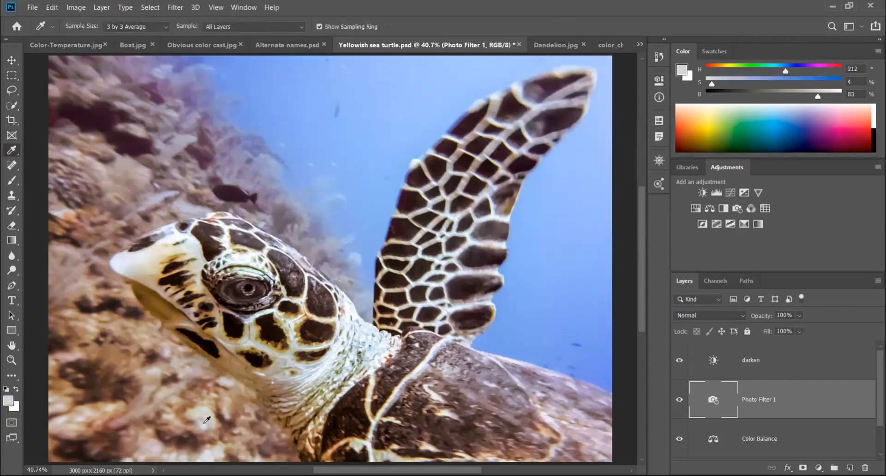
left_click(208, 420)
left_click(211, 419)
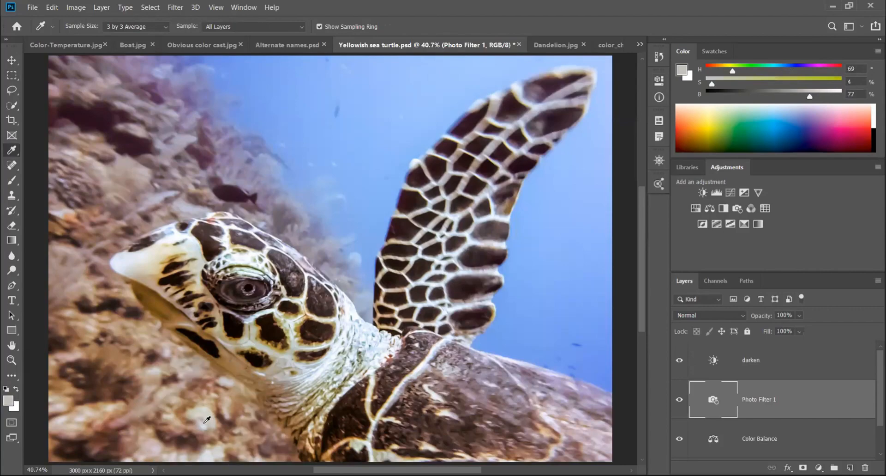
left_click(206, 420)
left_click(204, 421)
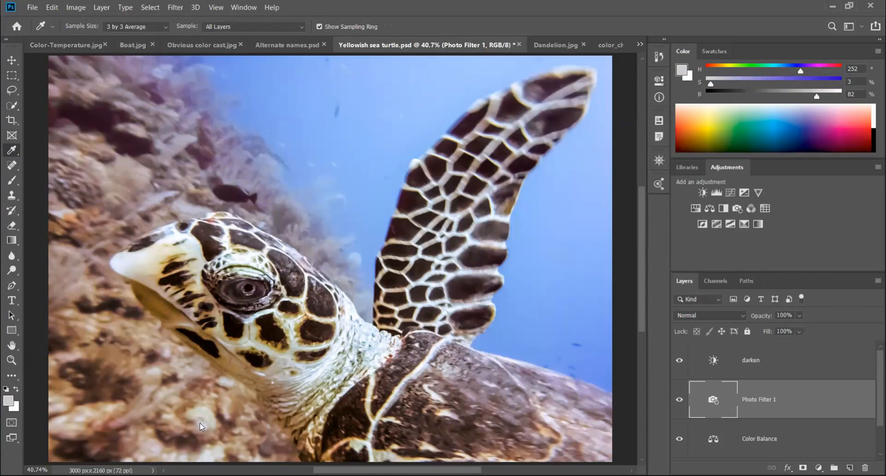
left_click(11, 75)
Set the Color Balance layer's midtones to -10 on Magenta–Green and +34 on Yellow–Blue, and close its settings
scroll(773, 381, "down", 1)
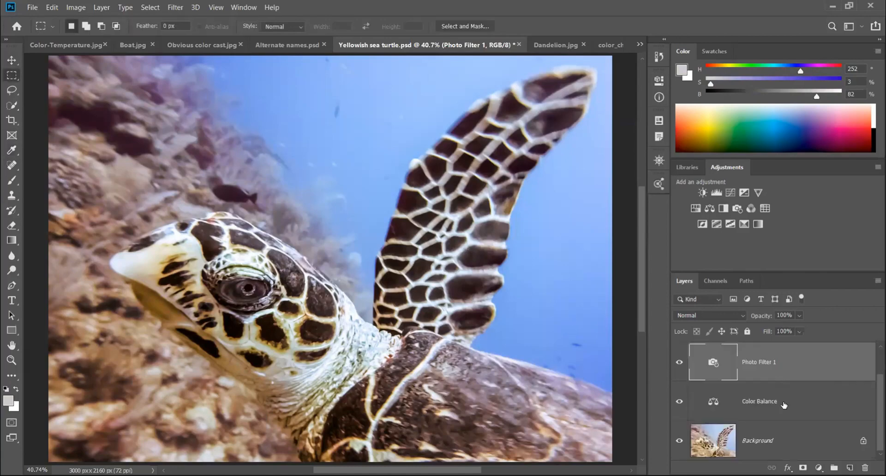
double_click(773, 399)
double_click(715, 405)
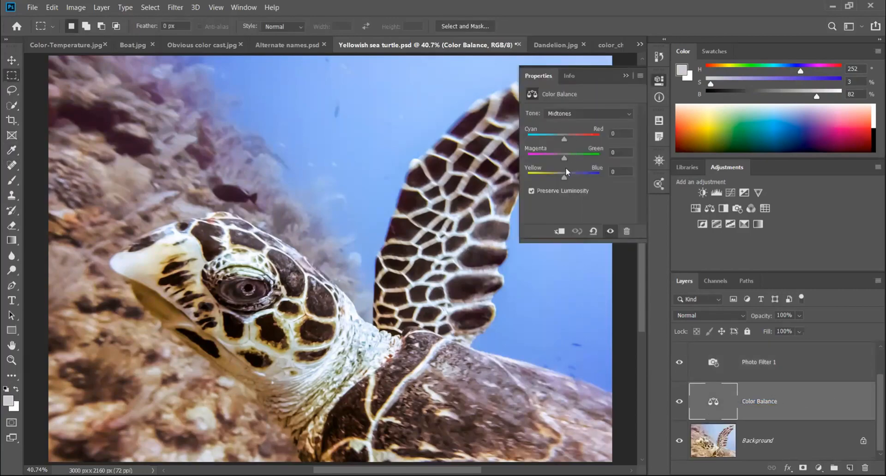
mouse_move(563, 176)
left_mouse_down()
mouse_move(577, 176)
mouse_move(556, 162)
left_mouse_up()
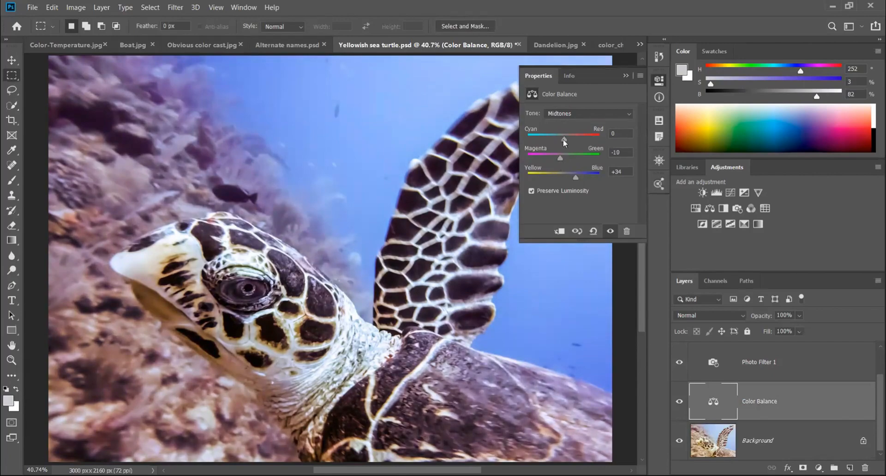
left_click(626, 75)
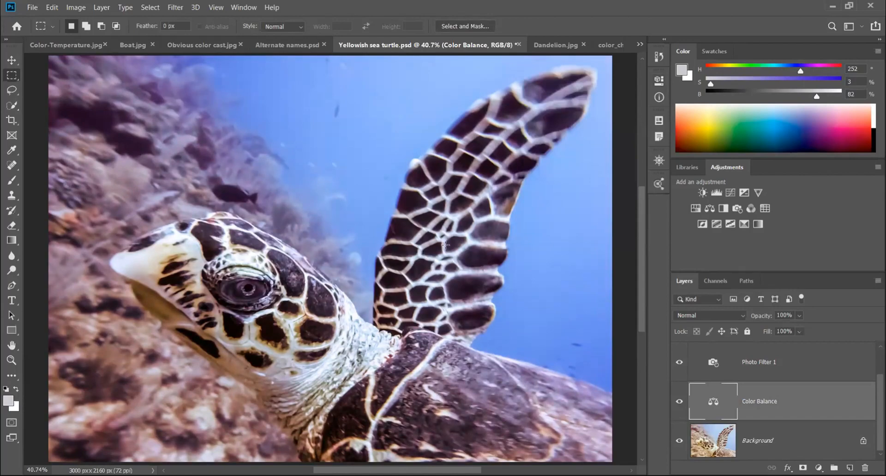
Switch to the Dandelion.jpg document and collapse the Adjustments panel
key("ctrl+Tab")
key("ctrl+plus")
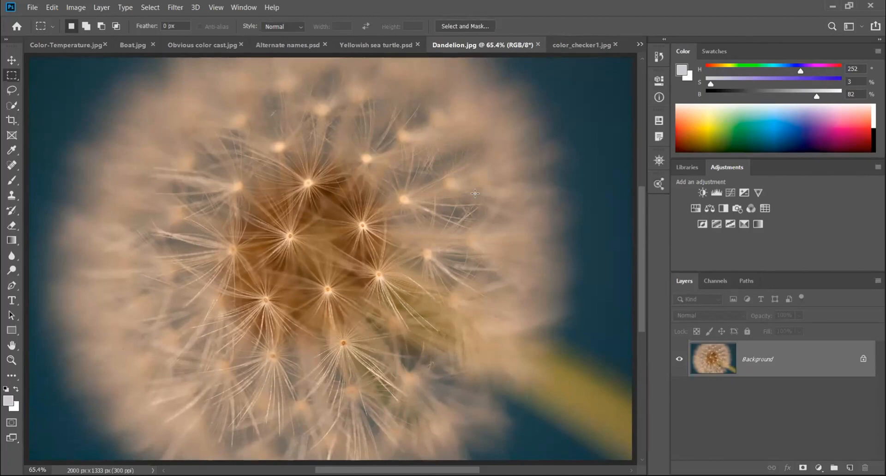
double_click(727, 167)
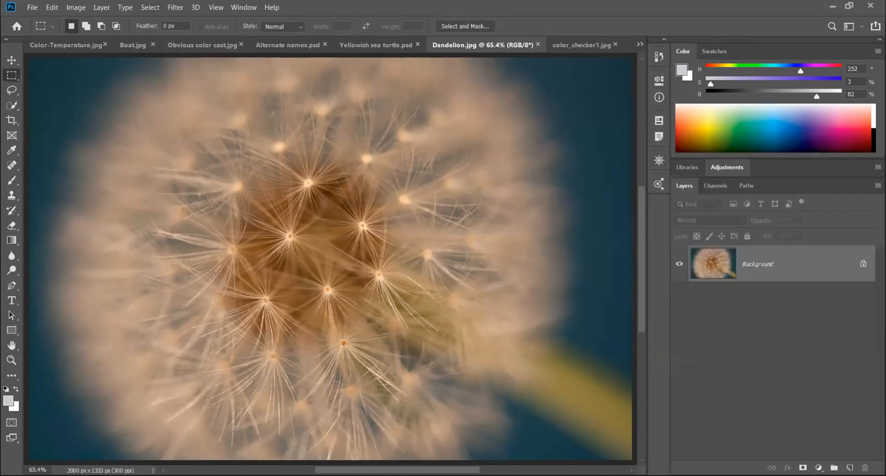
Reset the foreground and background colors to their defaults and open the Camera Raw Filter on the dandelion photo
left_click(175, 7)
left_click(140, 146)
key("d")
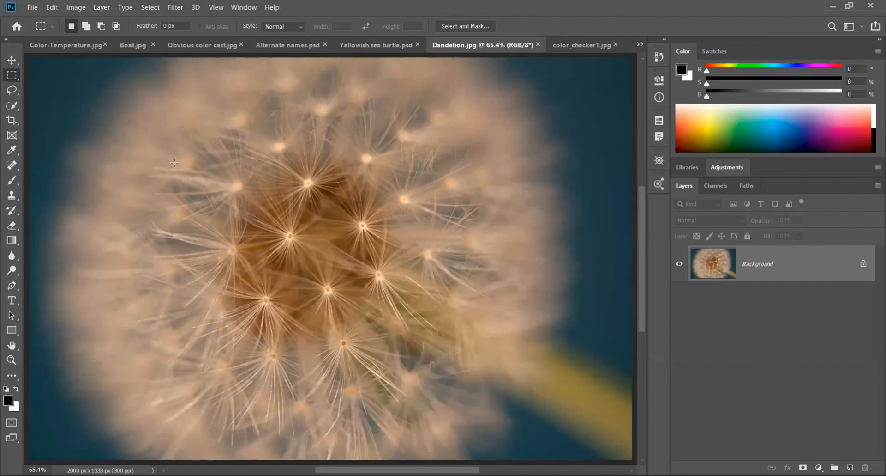
left_click(175, 7)
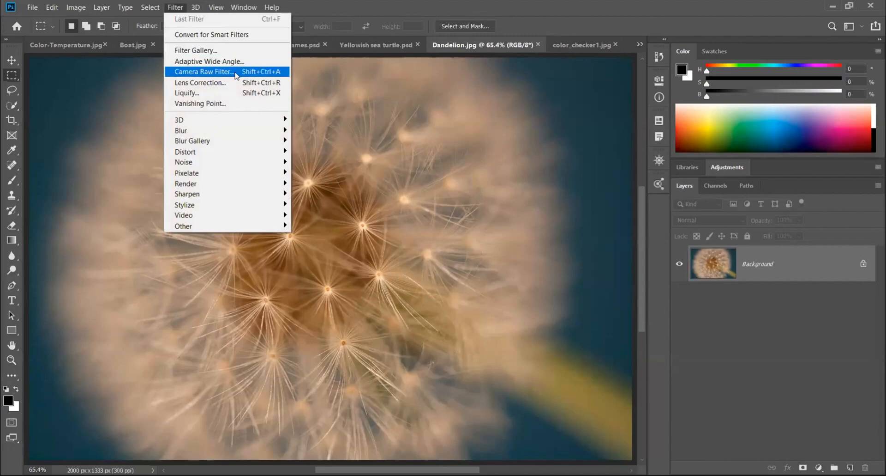
left_click(405, 156)
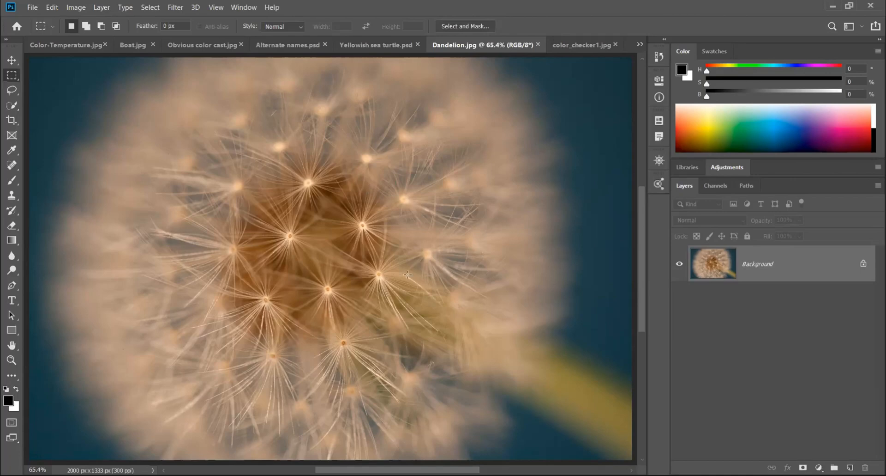
left_click(175, 7)
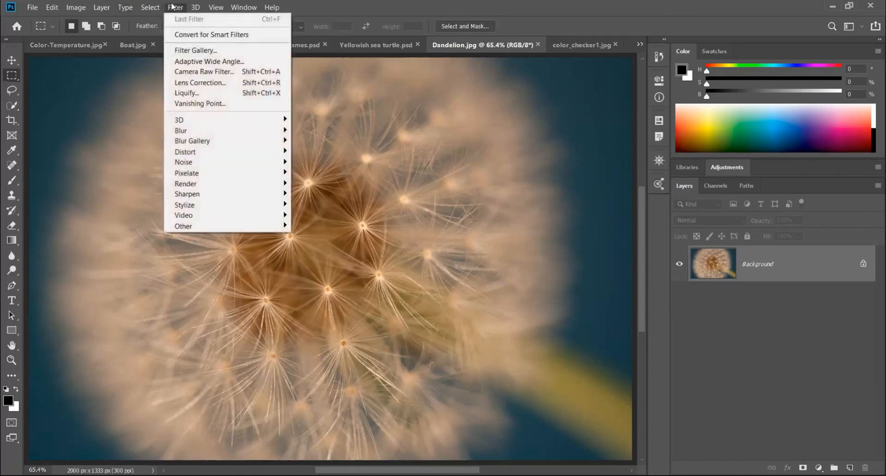
left_click(206, 73)
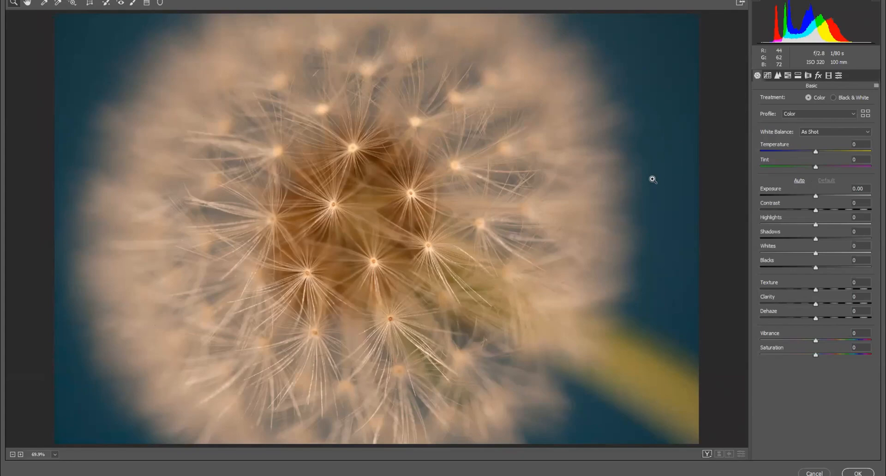
Try Temperature +30 and +15 with Tint +8 on the dandelion, and return the white balance to As Shot
left_click_drag(816, 152, 828, 151)
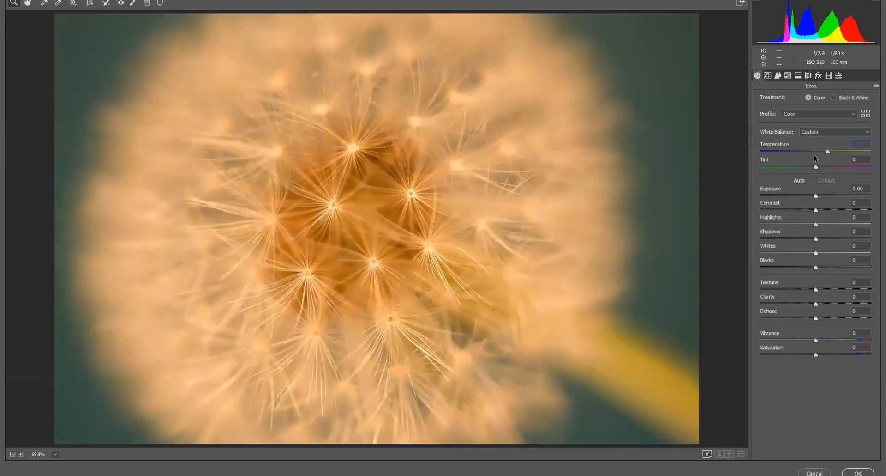
type("30")
key("Return")
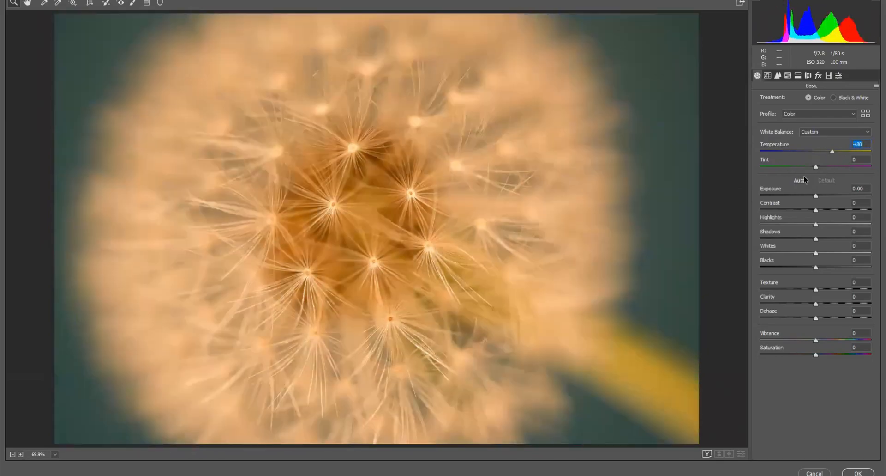
mouse_move(804, 179)
left_mouse_down()
mouse_move(819, 178)
mouse_move(820, 155)
mouse_move(818, 169)
mouse_move(850, 172)
mouse_move(819, 180)
left_mouse_up()
left_click_drag(820, 151, 826, 154)
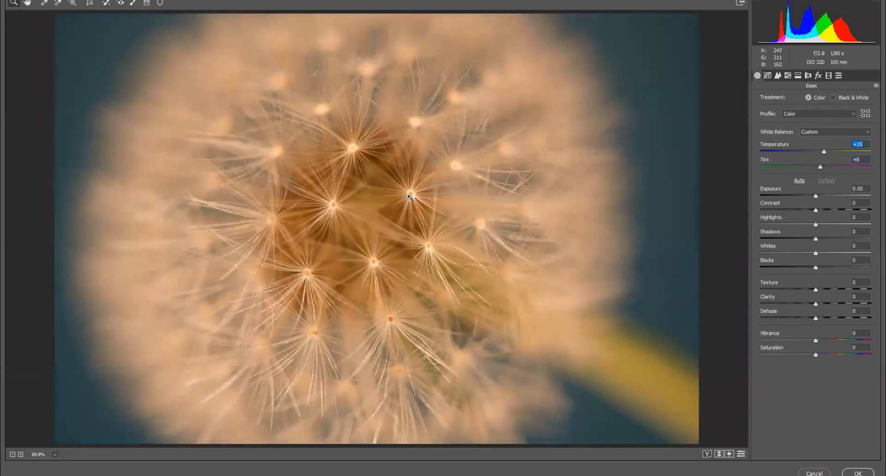
left_click(825, 132)
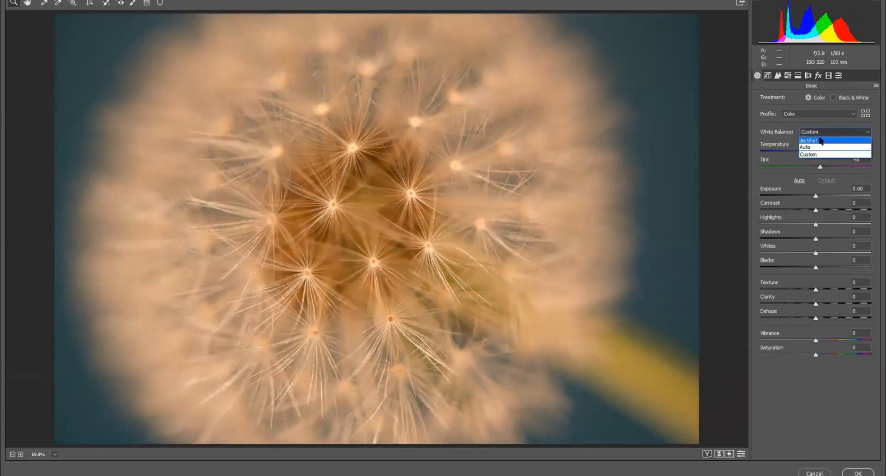
left_click(822, 137)
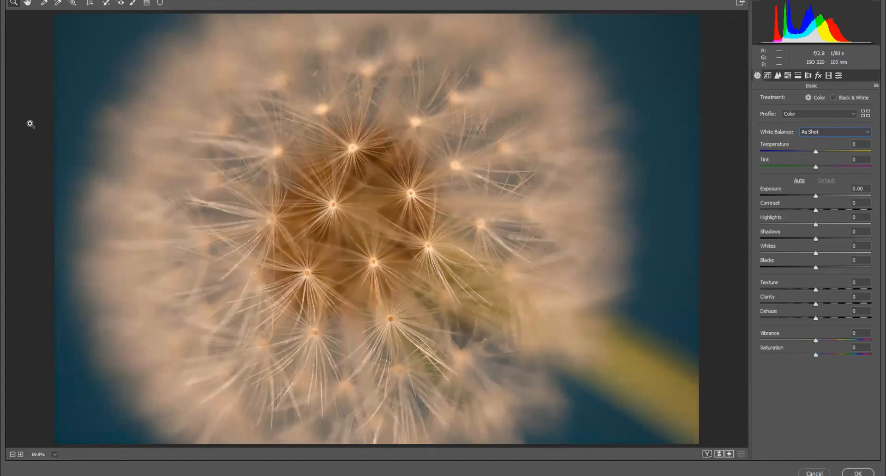
Neutralize the dandelion's color cast by sampling a pale seed tip near its center with the White Balance Tool, and inspect the image up close
left_click(42, 6)
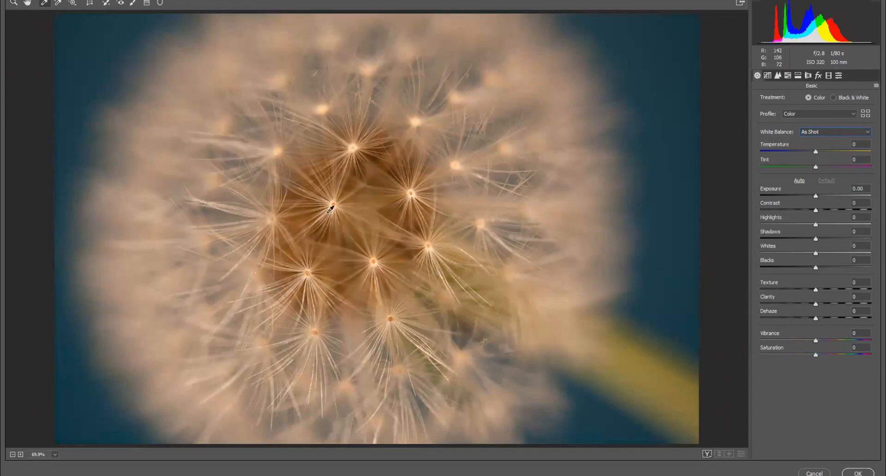
left_click(334, 200)
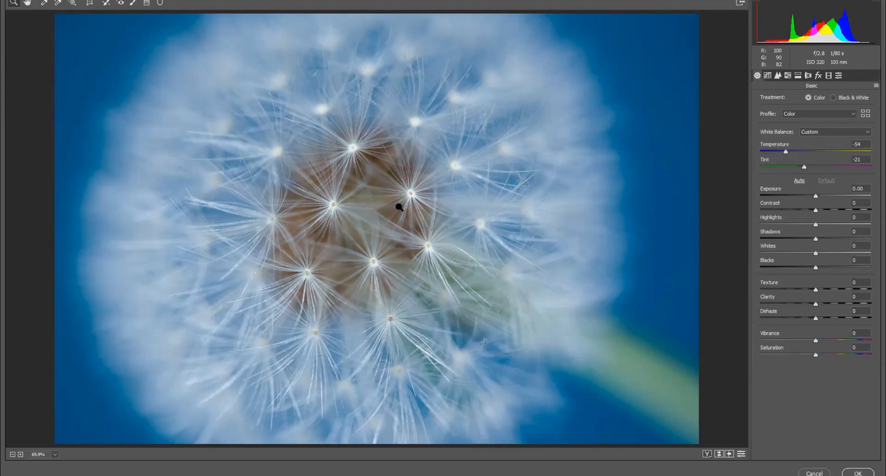
left_click(482, 184)
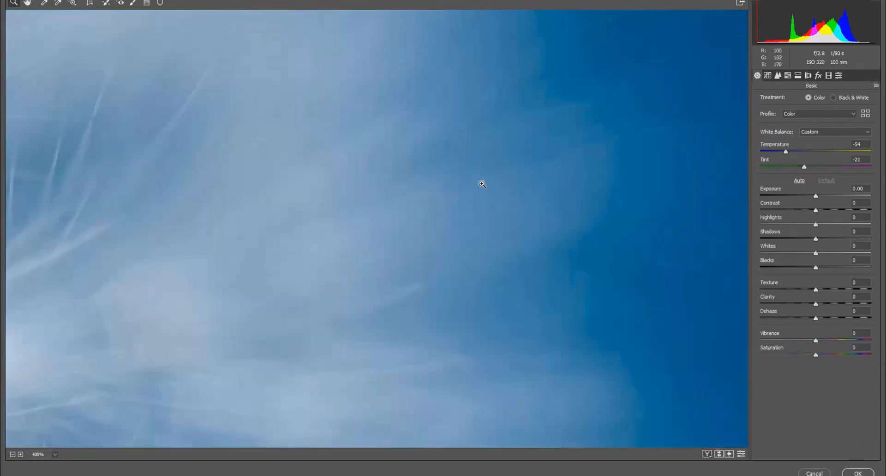
Apply the Camera Raw white balance correction to the dandelion photo and compare the image before and after
key("ctrl+minus")
key("ctrl+minus")
key("ctrl+minus")
key("ctrl+minus")
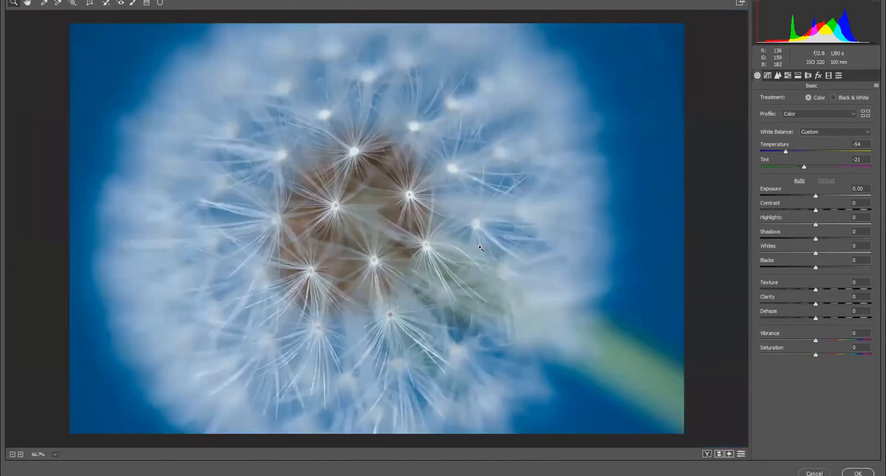
left_click(862, 472)
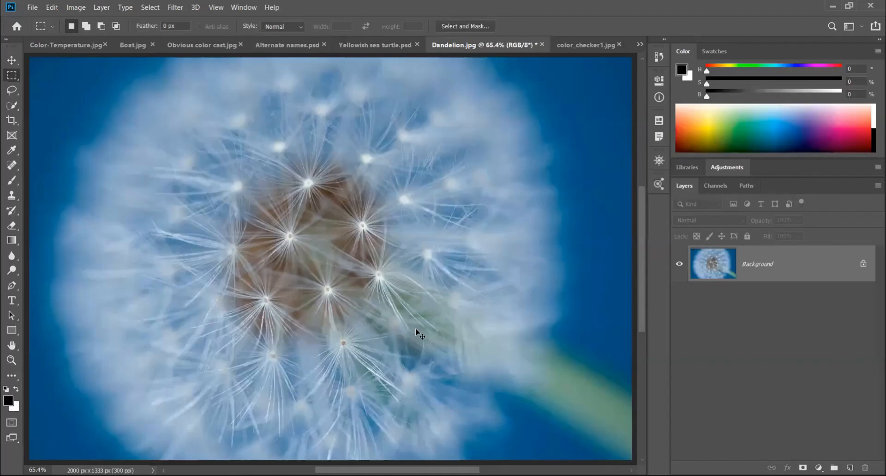
key("ctrl+z")
key("ctrl+shift+z")
Switch to the Friendly grouper.jpg document, fit it to the window and open the Camera Raw Filter
left_click(640, 44)
left_click(655, 124)
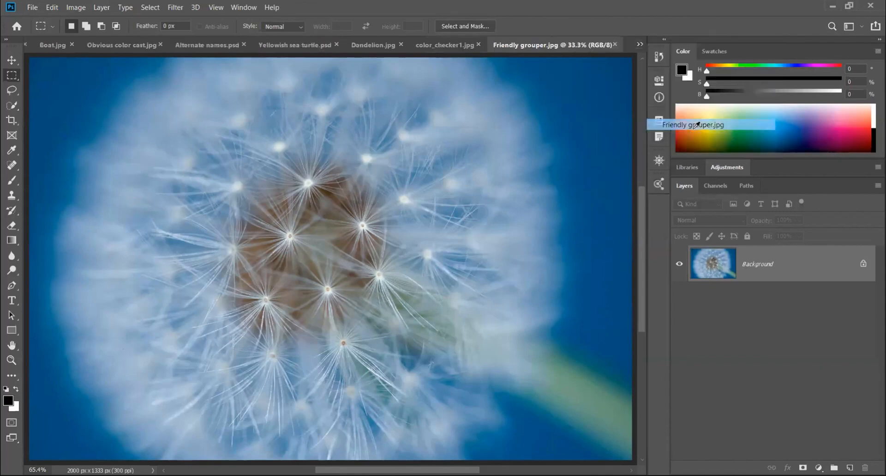
key("ctrl+0")
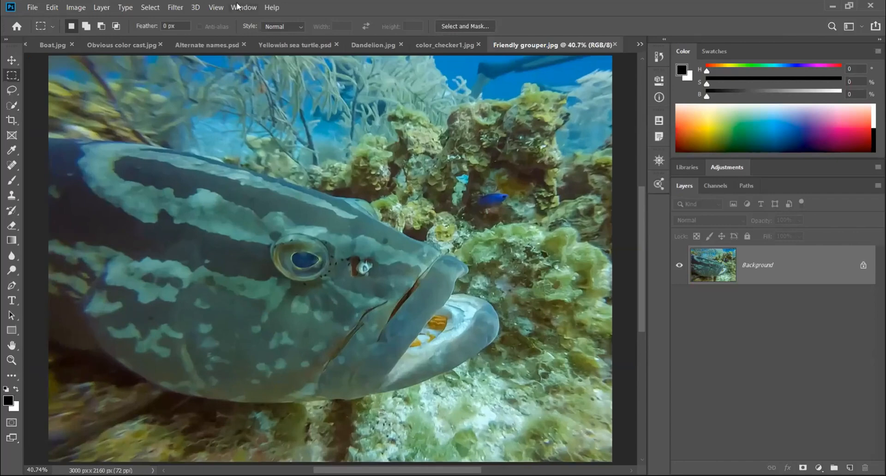
left_click(176, 8)
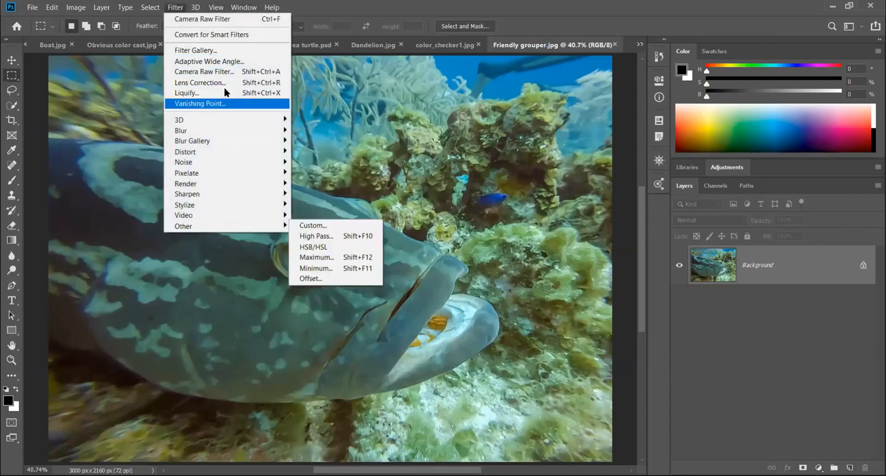
left_click(249, 72)
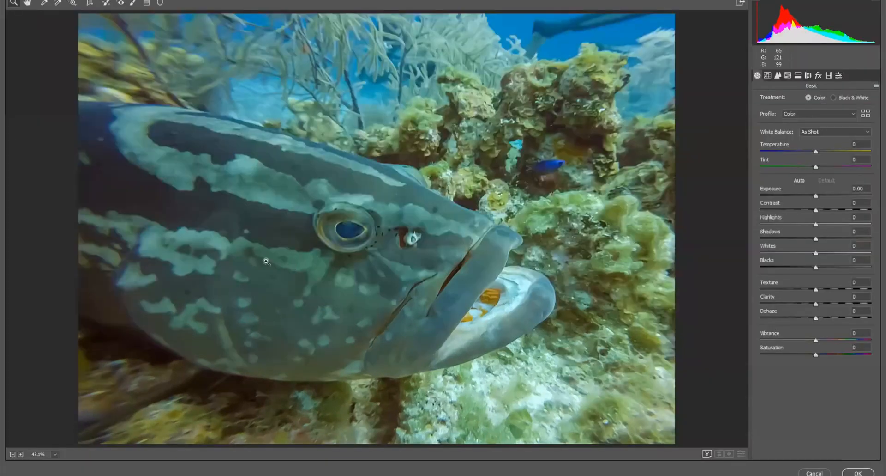
Neutralize the grouper's color cast by sampling the pale stripe on its back with the White Balance Tool, reduce Temperature slightly and apply the filter
left_click(44, 3)
left_click(276, 139)
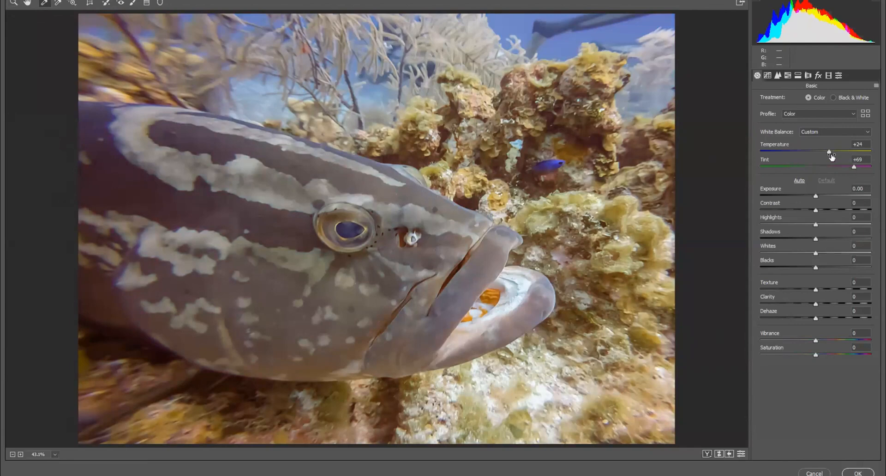
left_click(829, 152)
mouse_move(831, 152)
left_mouse_down()
mouse_move(850, 168)
mouse_move(824, 153)
left_mouse_up()
left_click(859, 472)
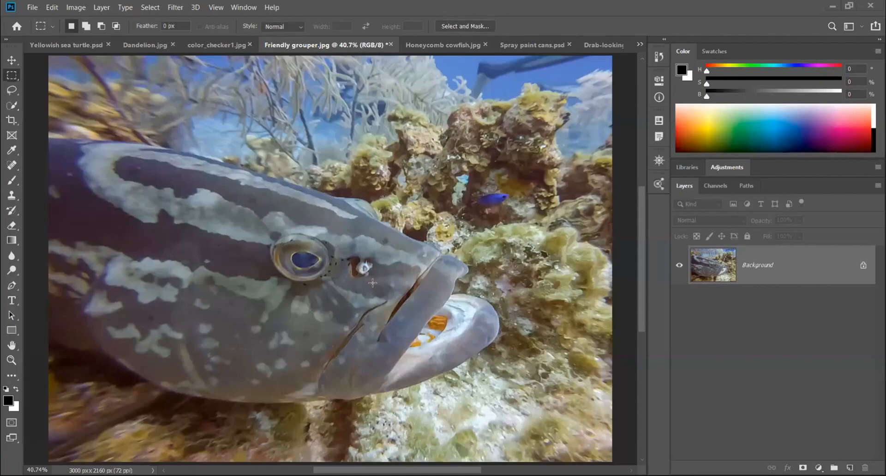
Switch to color_checker1.jpg, fit it to the window, and outline the color checker with a temporary rectangular selection
left_click(226, 46)
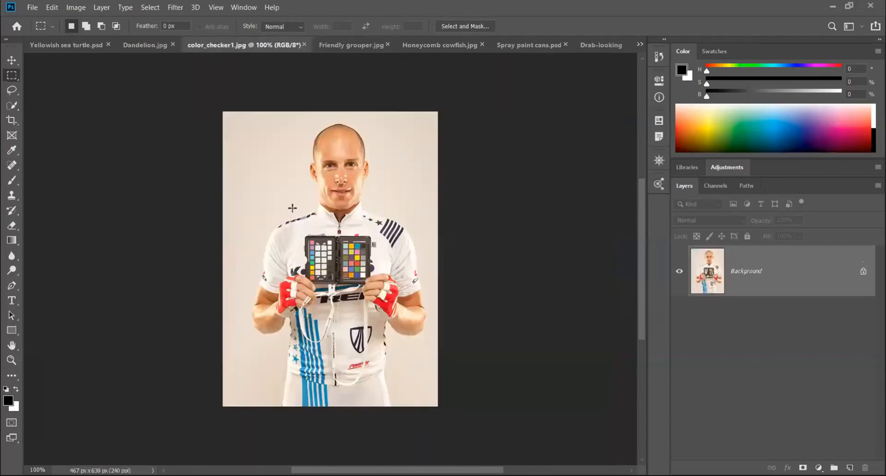
key("ctrl+0")
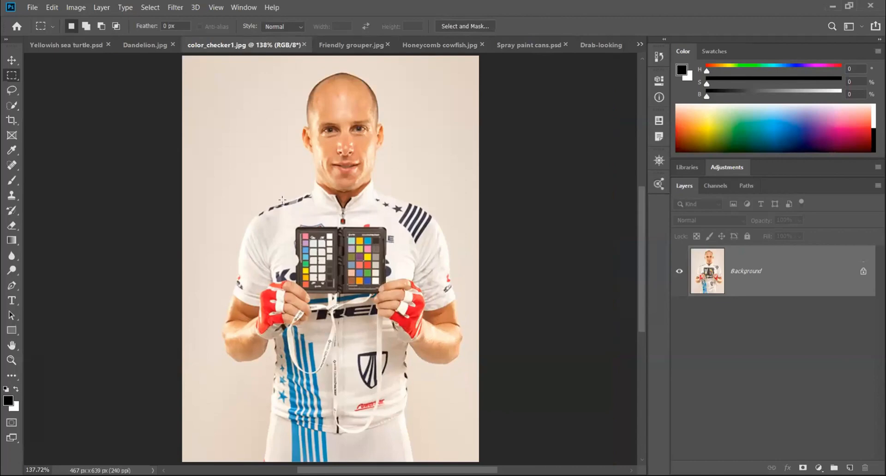
left_click_drag(282, 199, 407, 319)
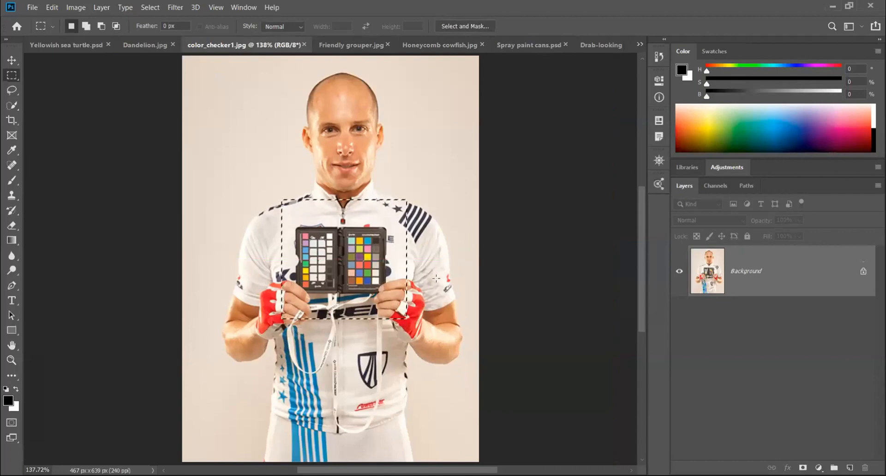
left_click(426, 253)
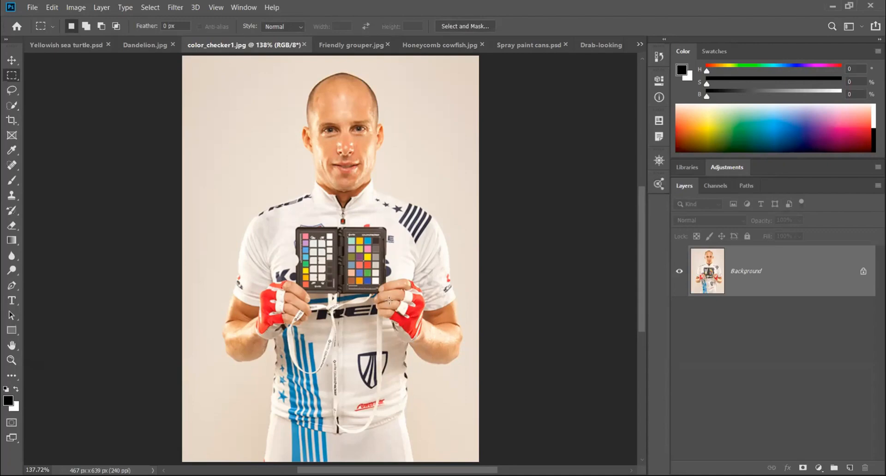
Try correcting the portrait's white balance in the Camera Raw Filter by sampling a gray patch on the color checker
left_click(175, 7)
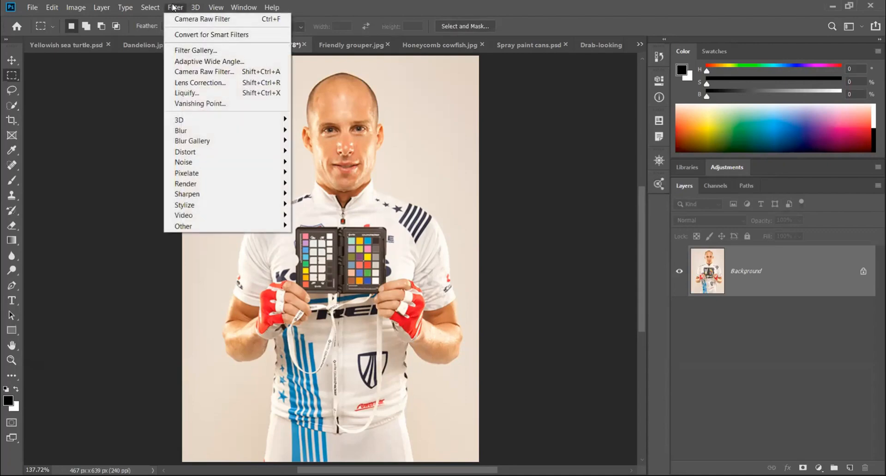
left_click(204, 72)
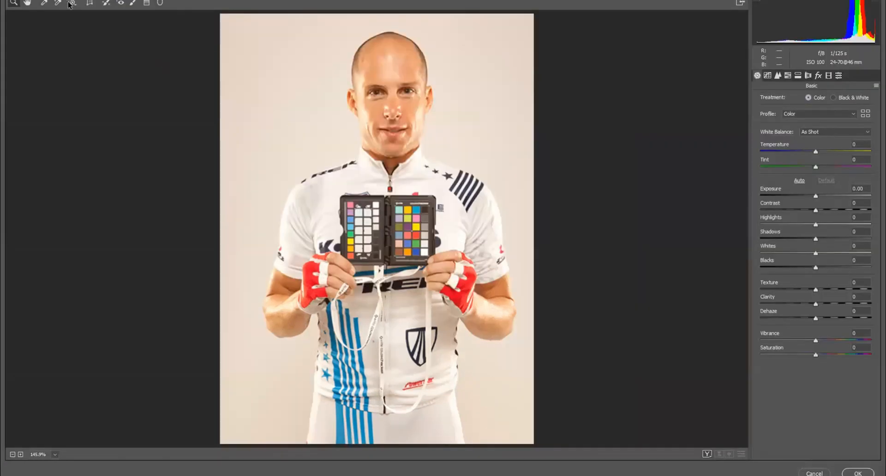
left_click(44, 3)
left_click(425, 232)
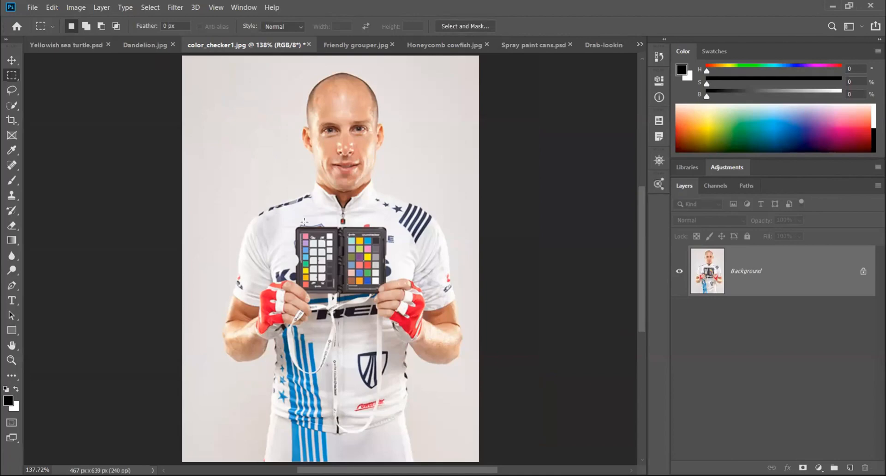
Outline the color checker area with two temporary rectangular selections, and undo the Camera Raw correction
left_click_drag(299, 219, 404, 316)
left_click(427, 263)
left_click_drag(268, 213, 382, 342)
left_click(420, 254)
key("ctrl+z")
Outline the cyclist's face and the color checker in turn with rectangular selections, deselecting each one
left_click_drag(288, 64, 402, 208)
left_click(436, 177)
left_click_drag(284, 215, 421, 340)
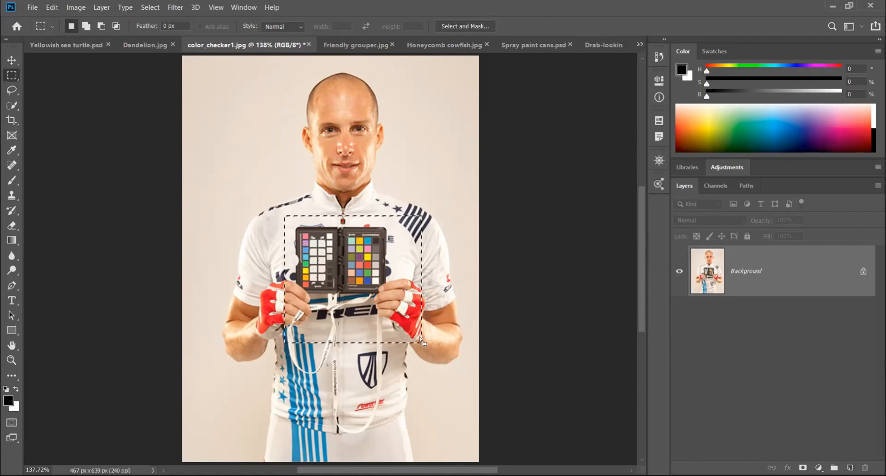
left_click(439, 224)
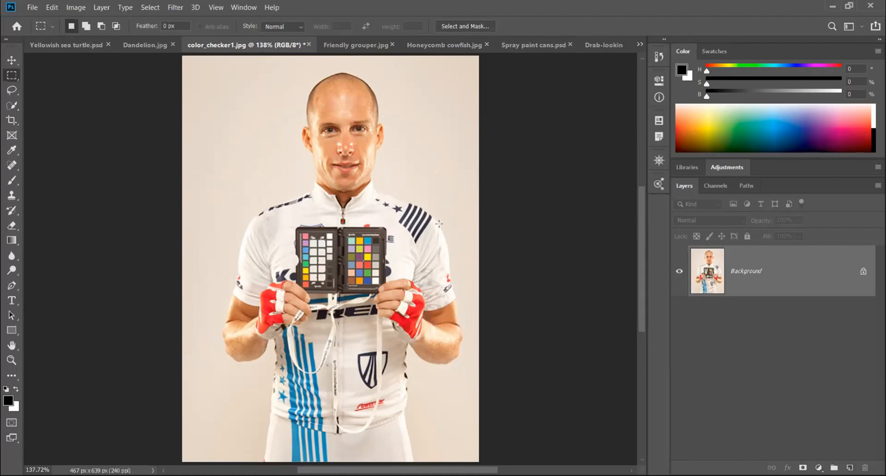
Neutralize the portrait's warm cast in the Camera Raw Filter by sampling a gray color checker patch with the White Balance Tool, and apply it
left_click(171, 6)
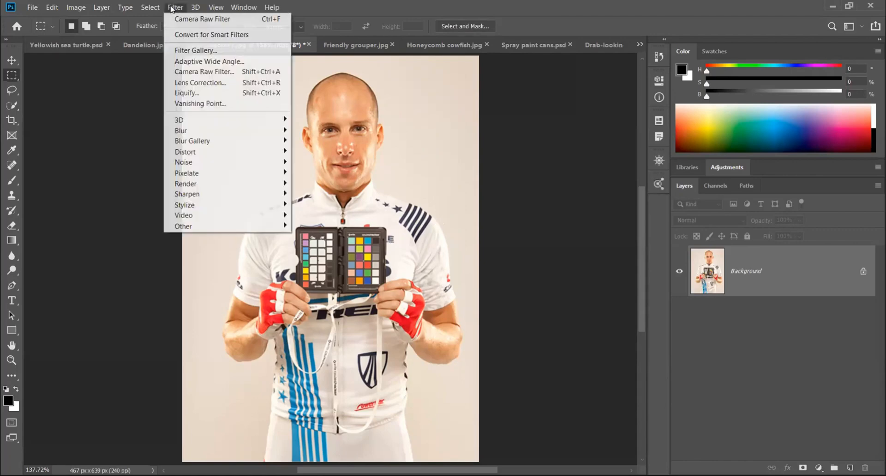
left_click(198, 70)
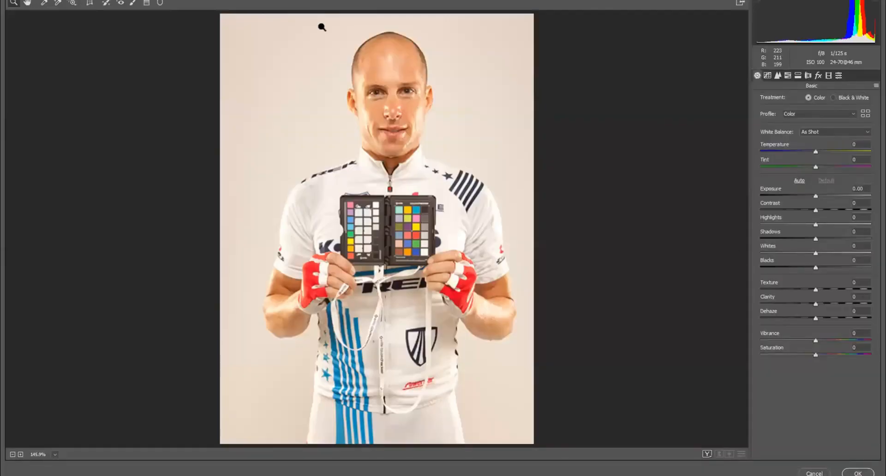
left_click(44, 3)
left_click(427, 225)
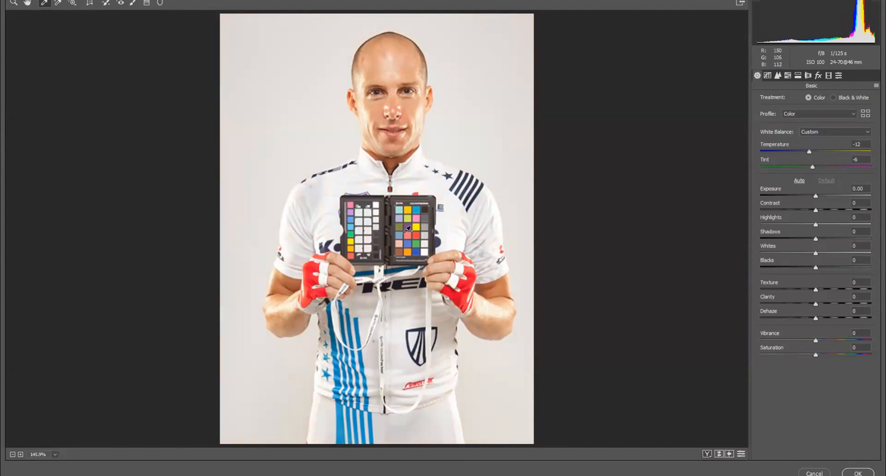
left_click(858, 471)
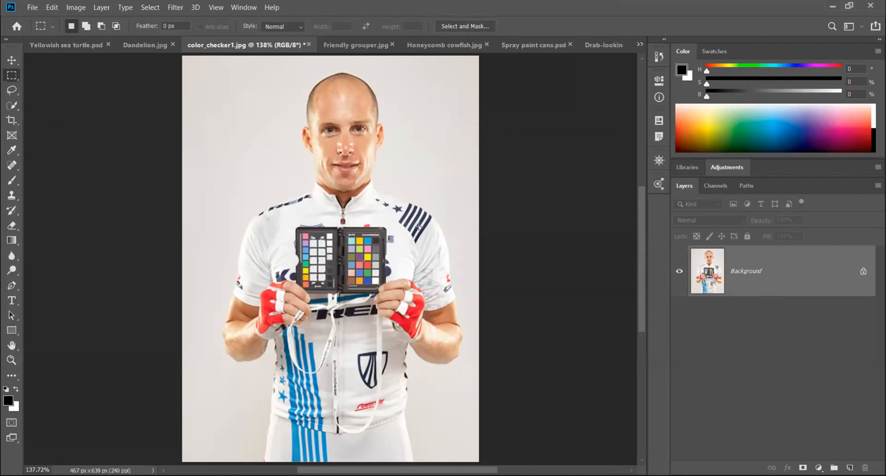
Switch to the Honeycomb cowfish.jpg document, fit it to the window and expand the Adjustments panel
left_click(342, 44)
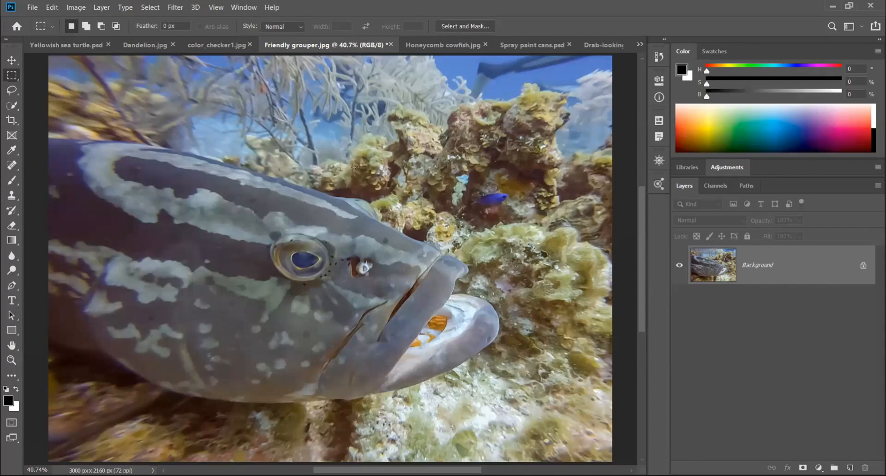
key("ctrl+Tab")
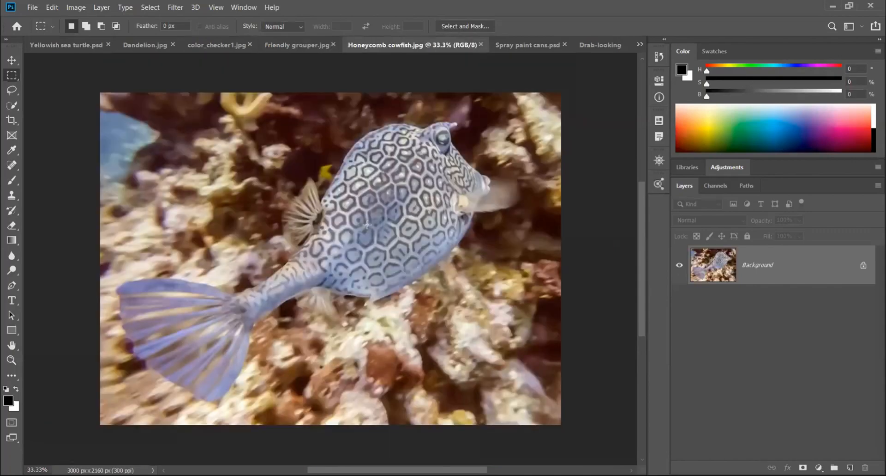
scroll(368, 226, "up", 1)
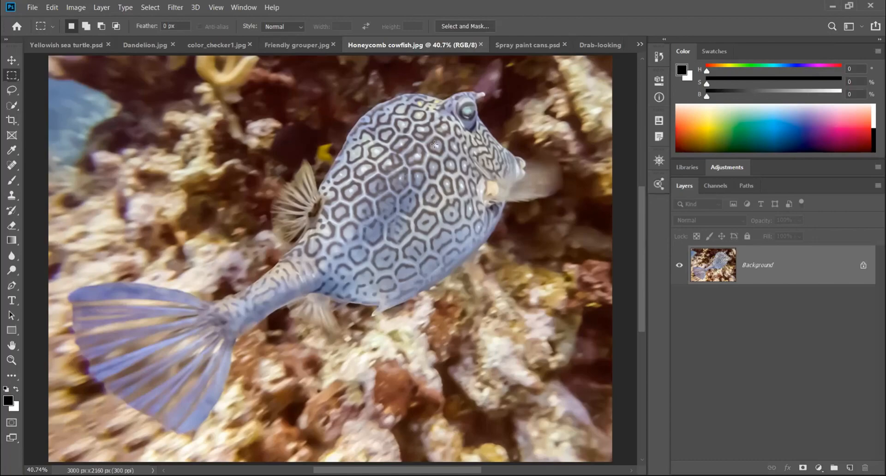
left_click(725, 169)
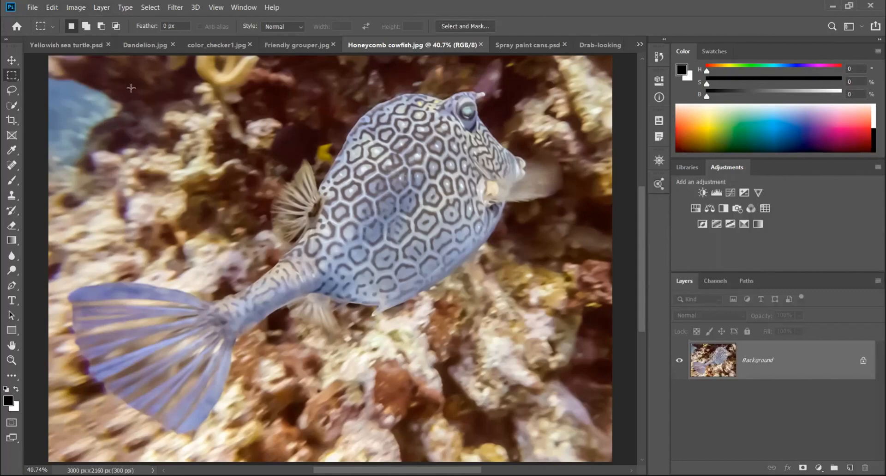